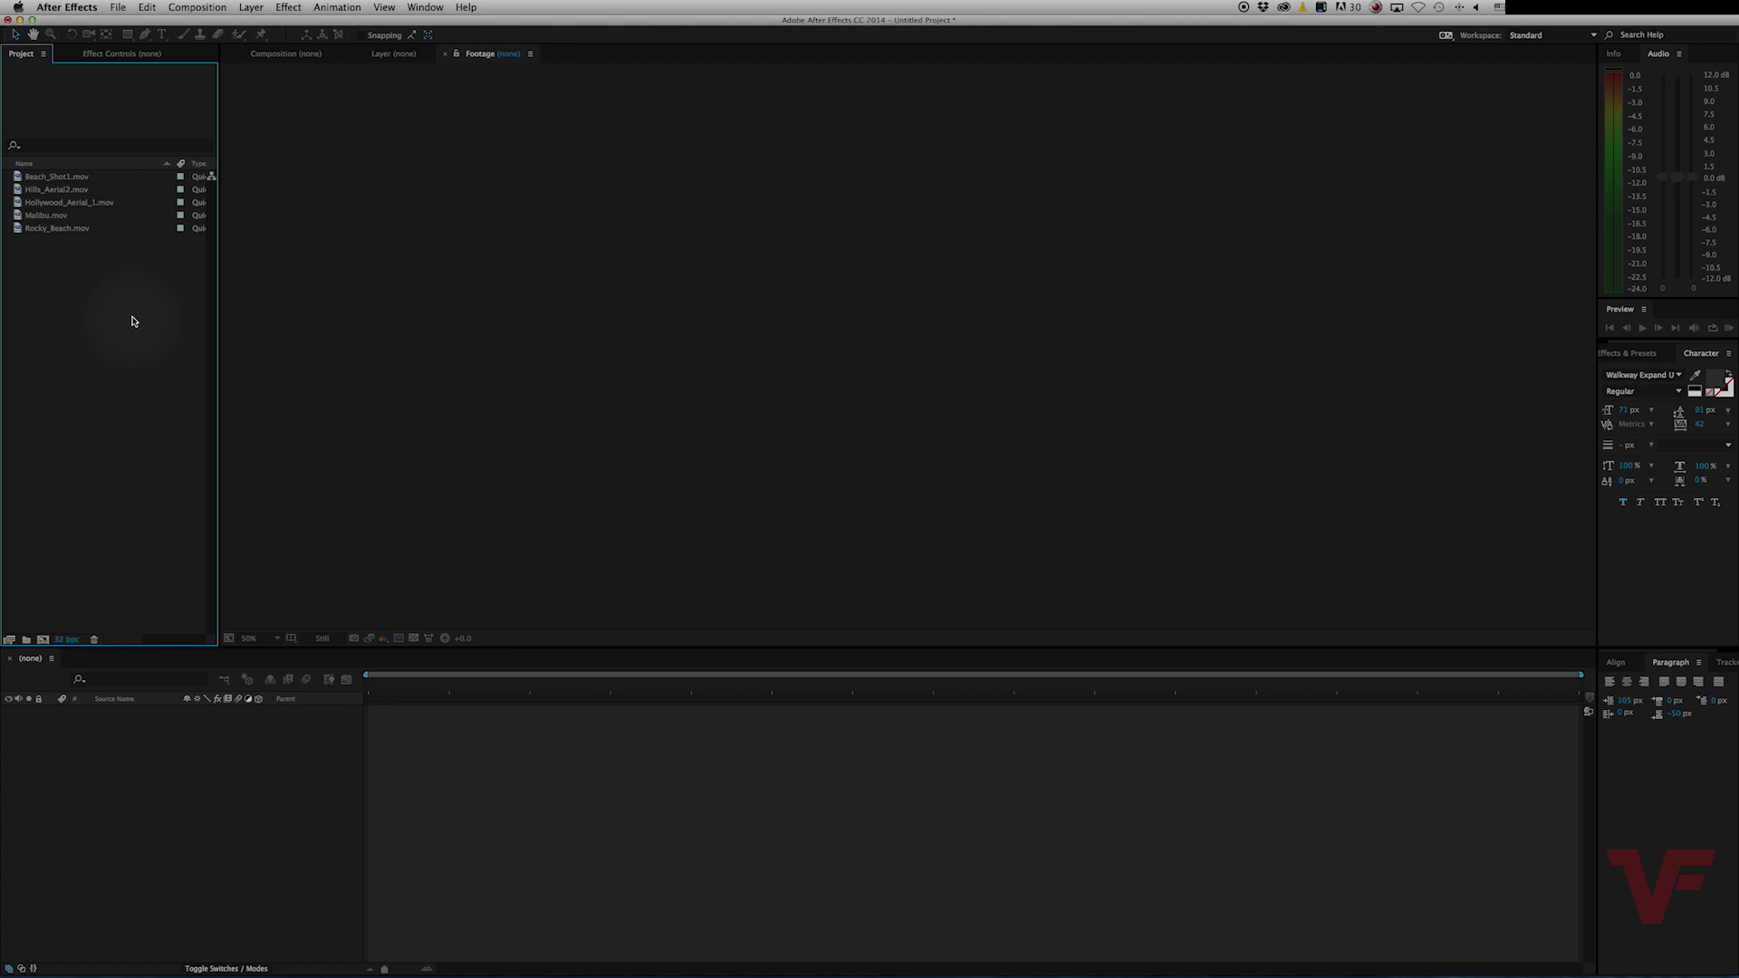
Compare the frame rates of Beach_Shot1.mov, Malibu.mov and Hills_Aerial2.mov in the Project panel.
left_click(68, 177)
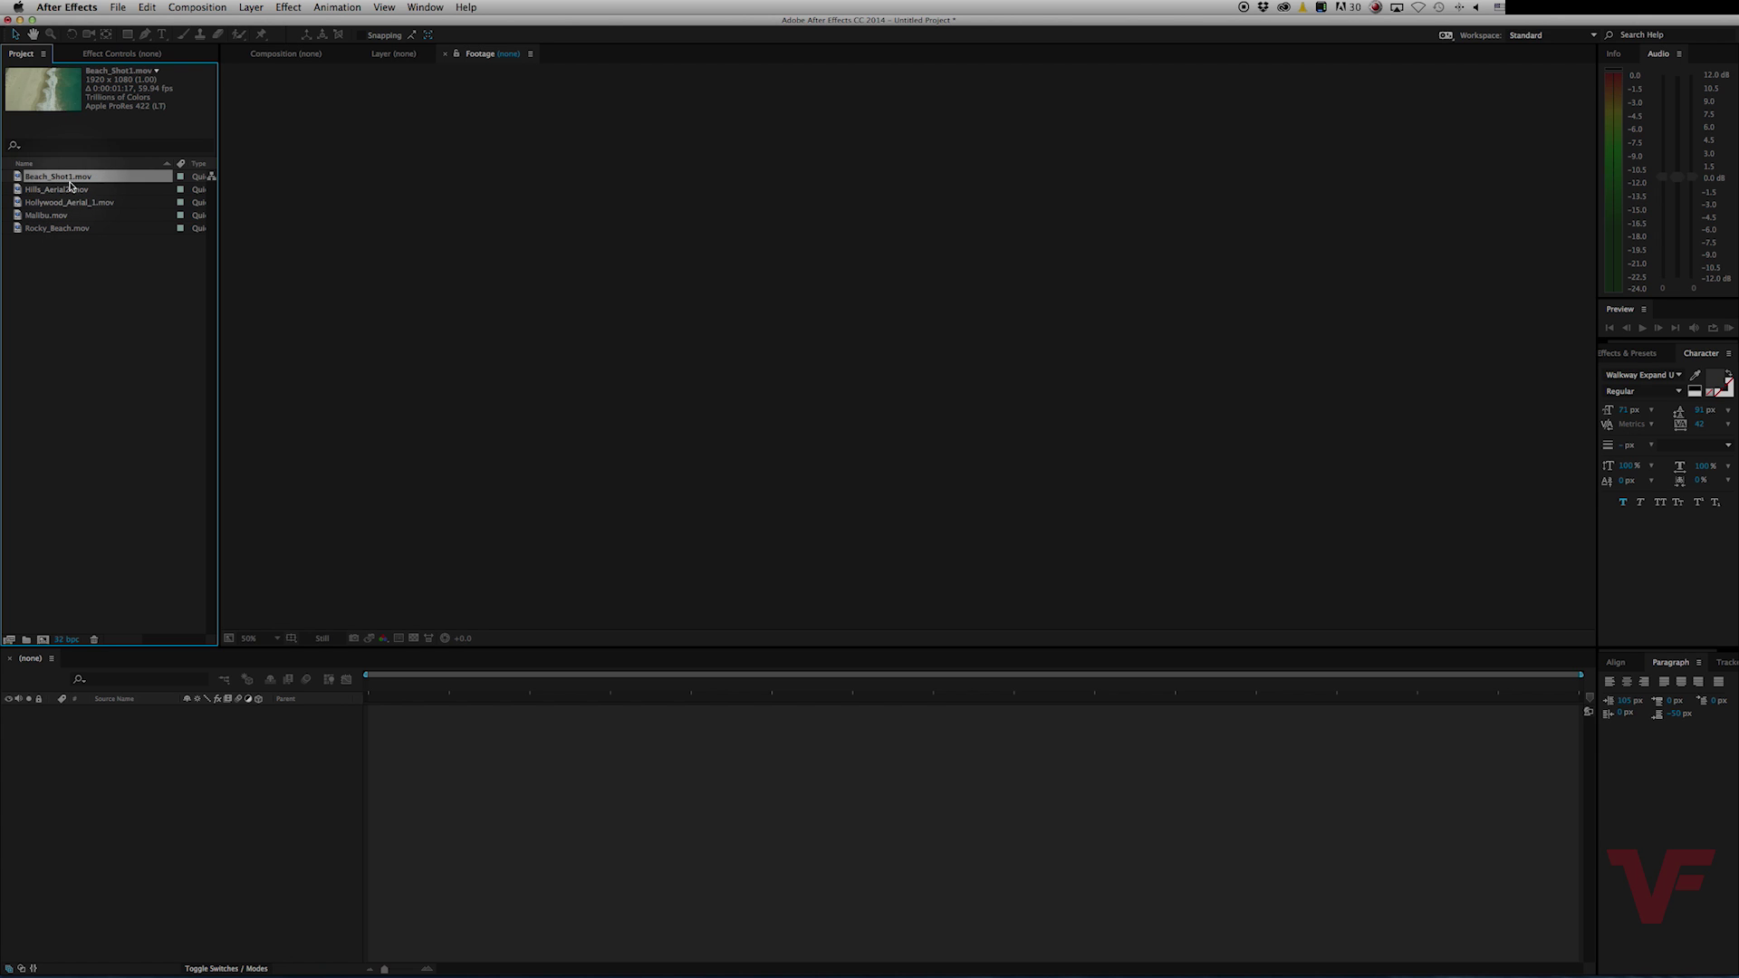
left_click(70, 176)
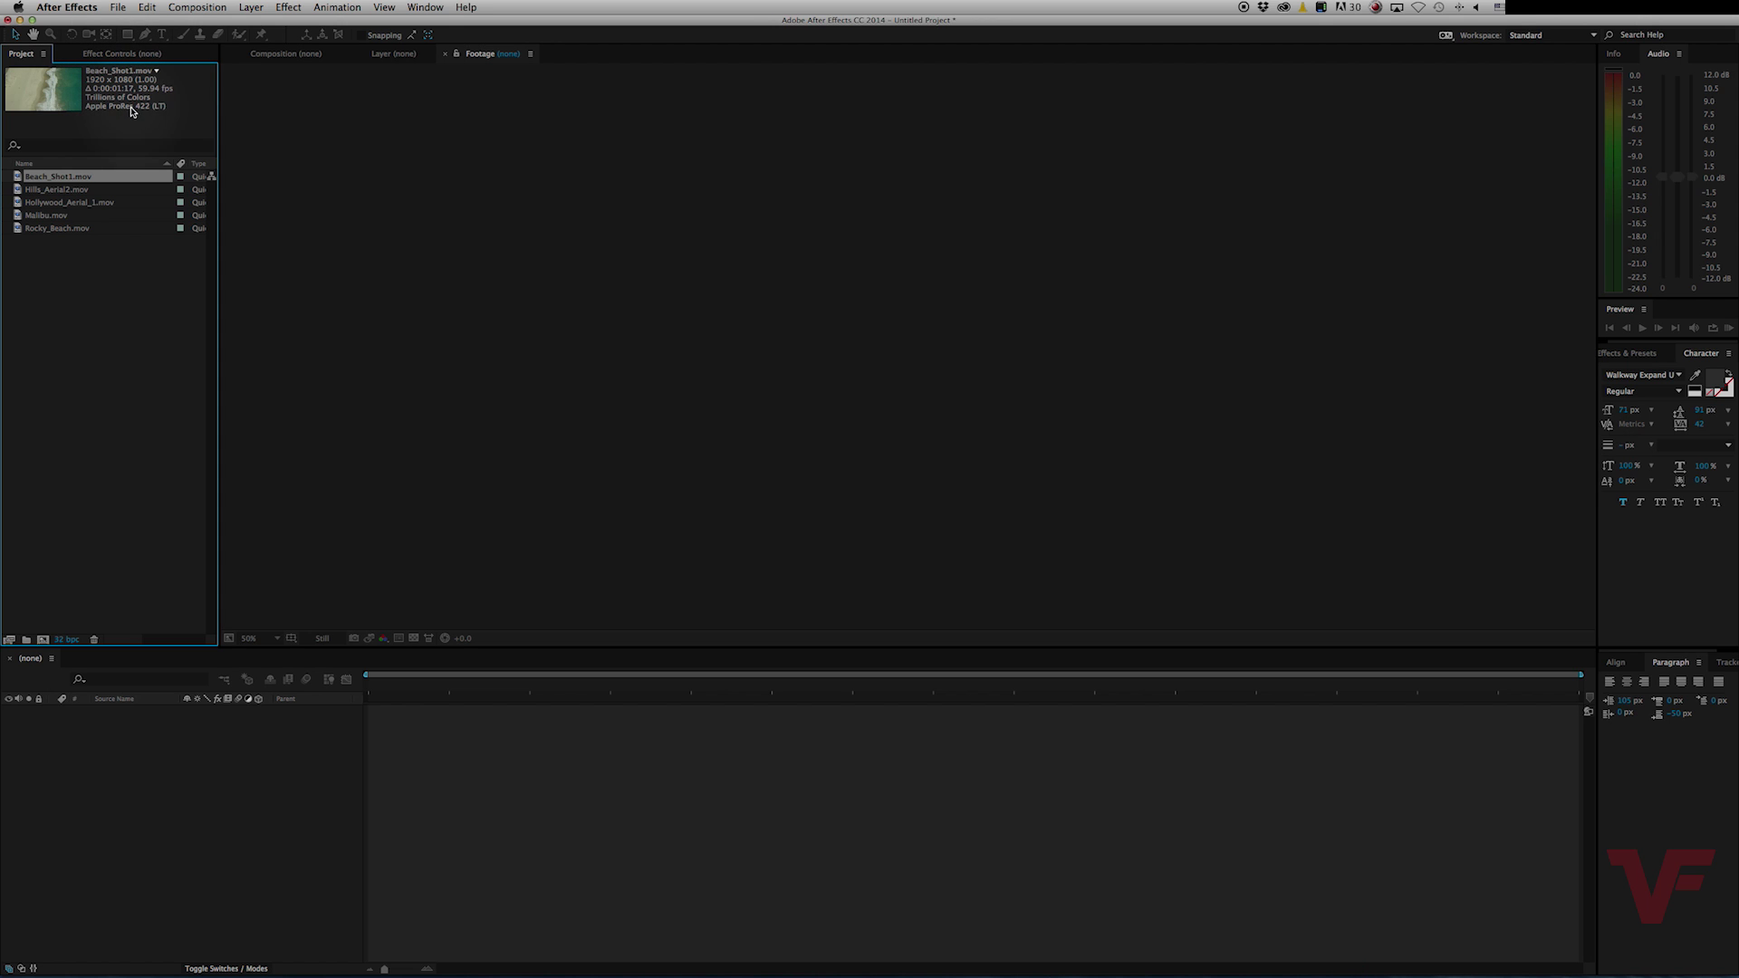
left_click(95, 215)
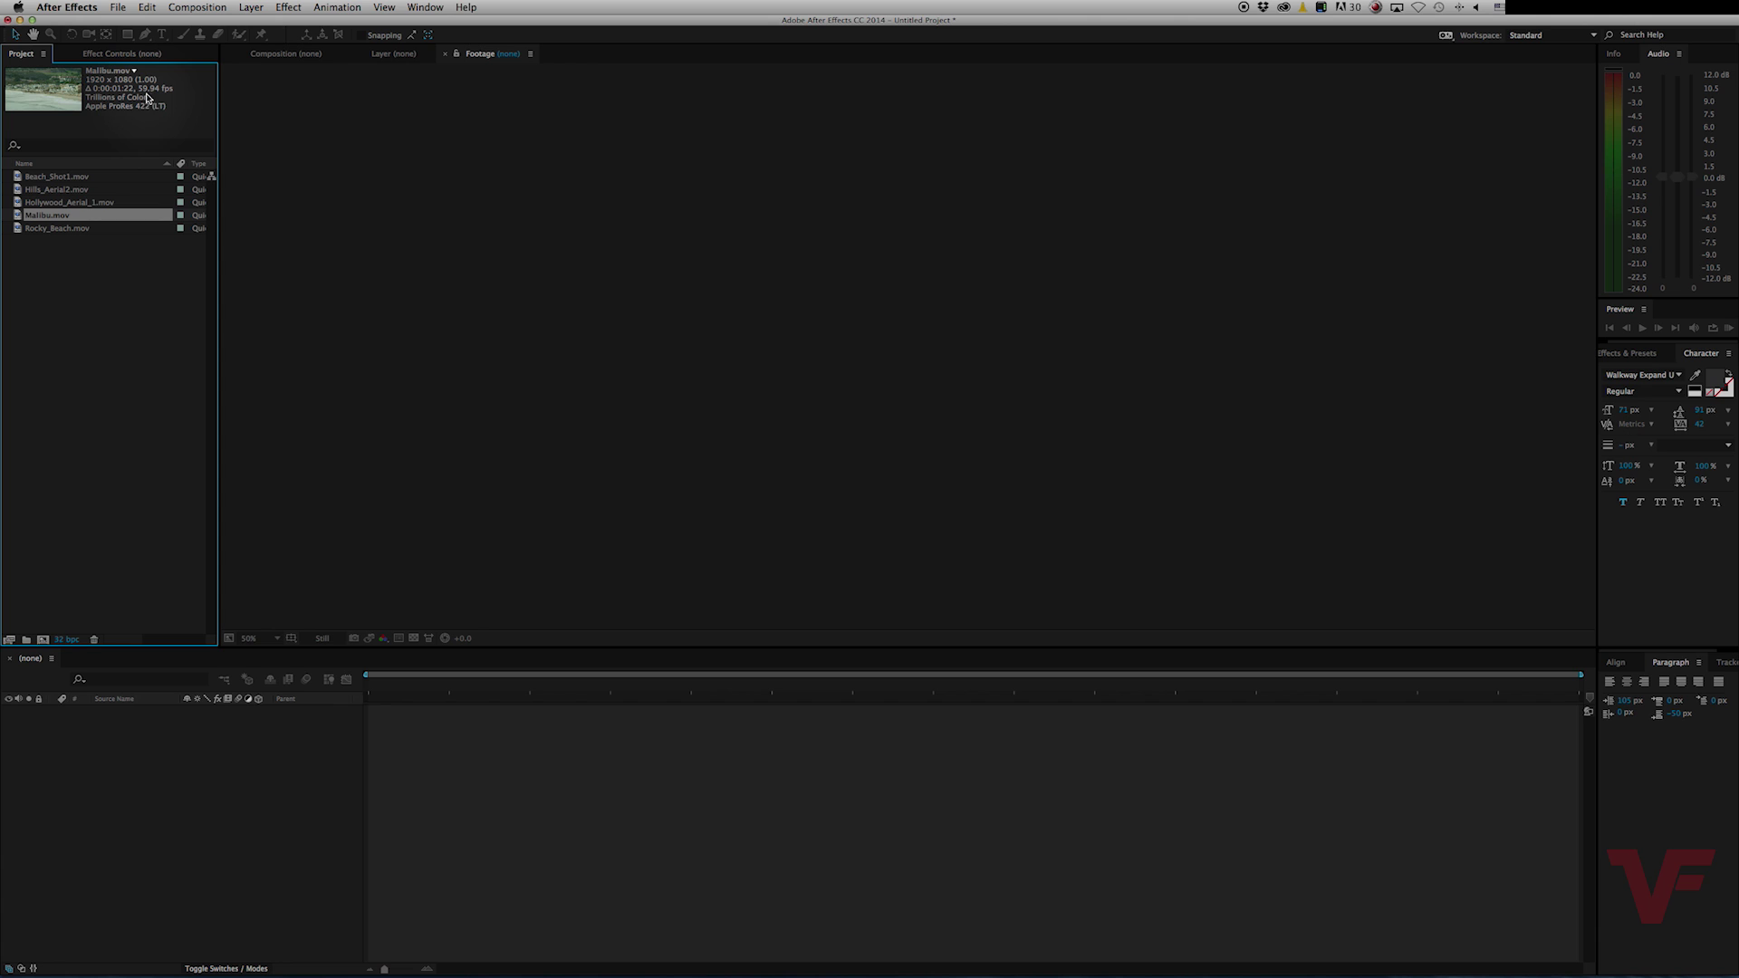
left_click(76, 177)
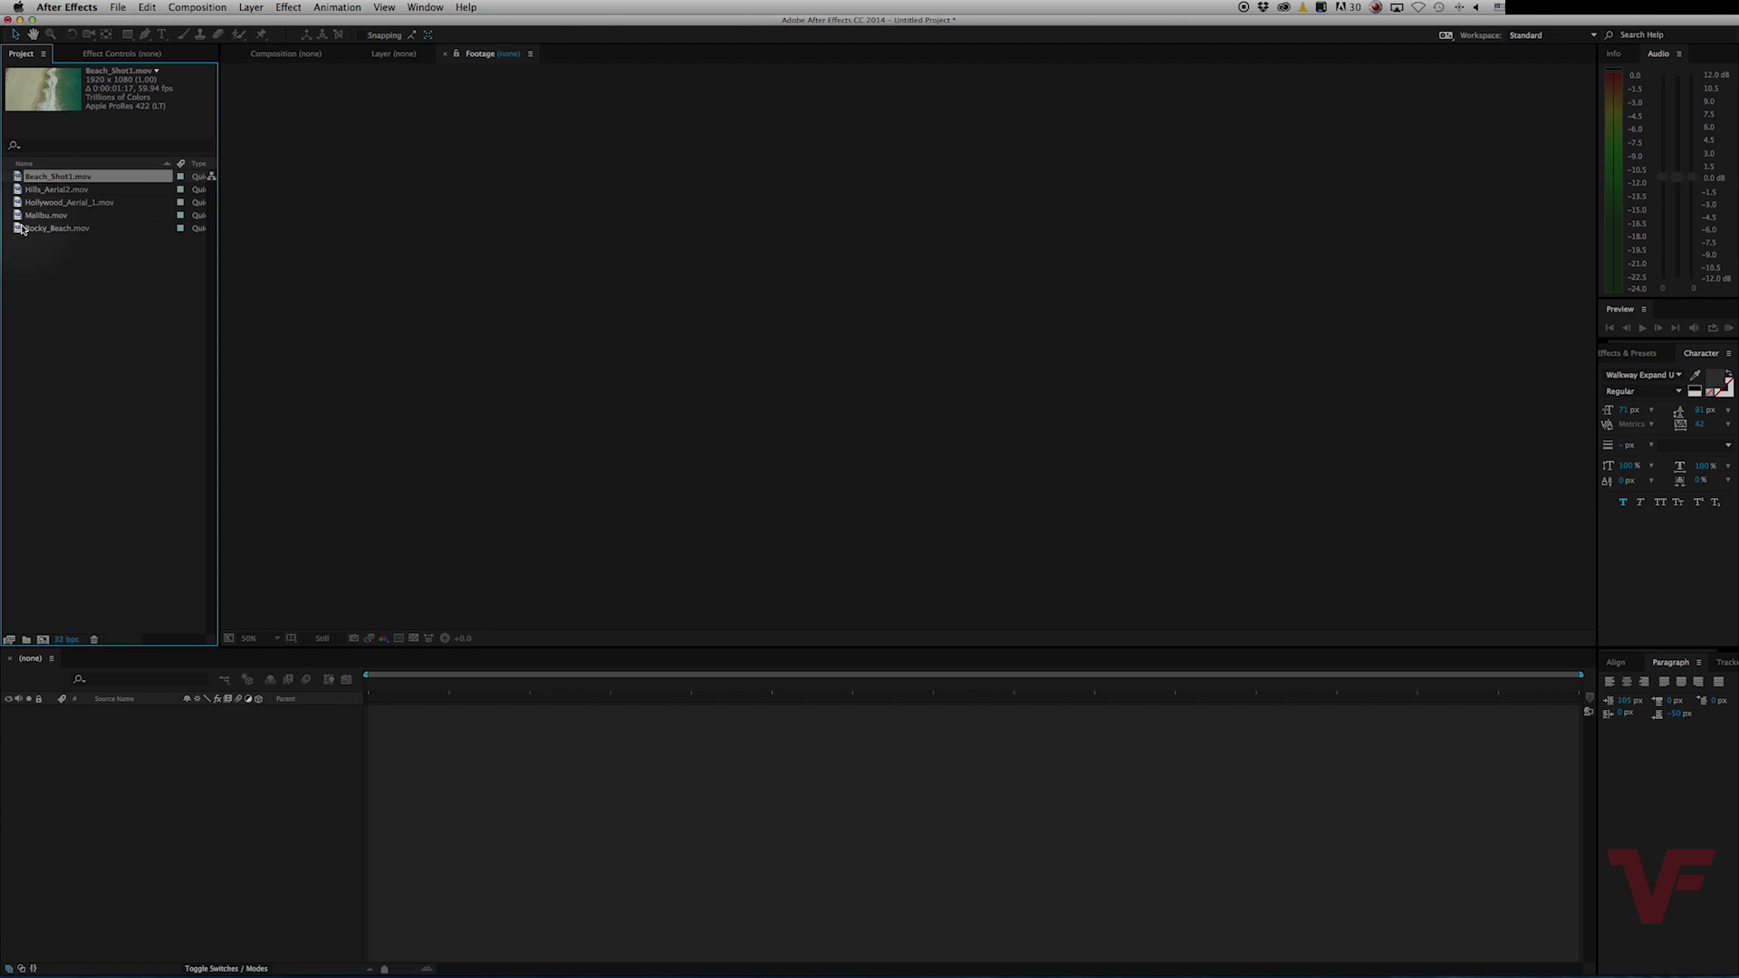
left_click(63, 186)
left_click(66, 178)
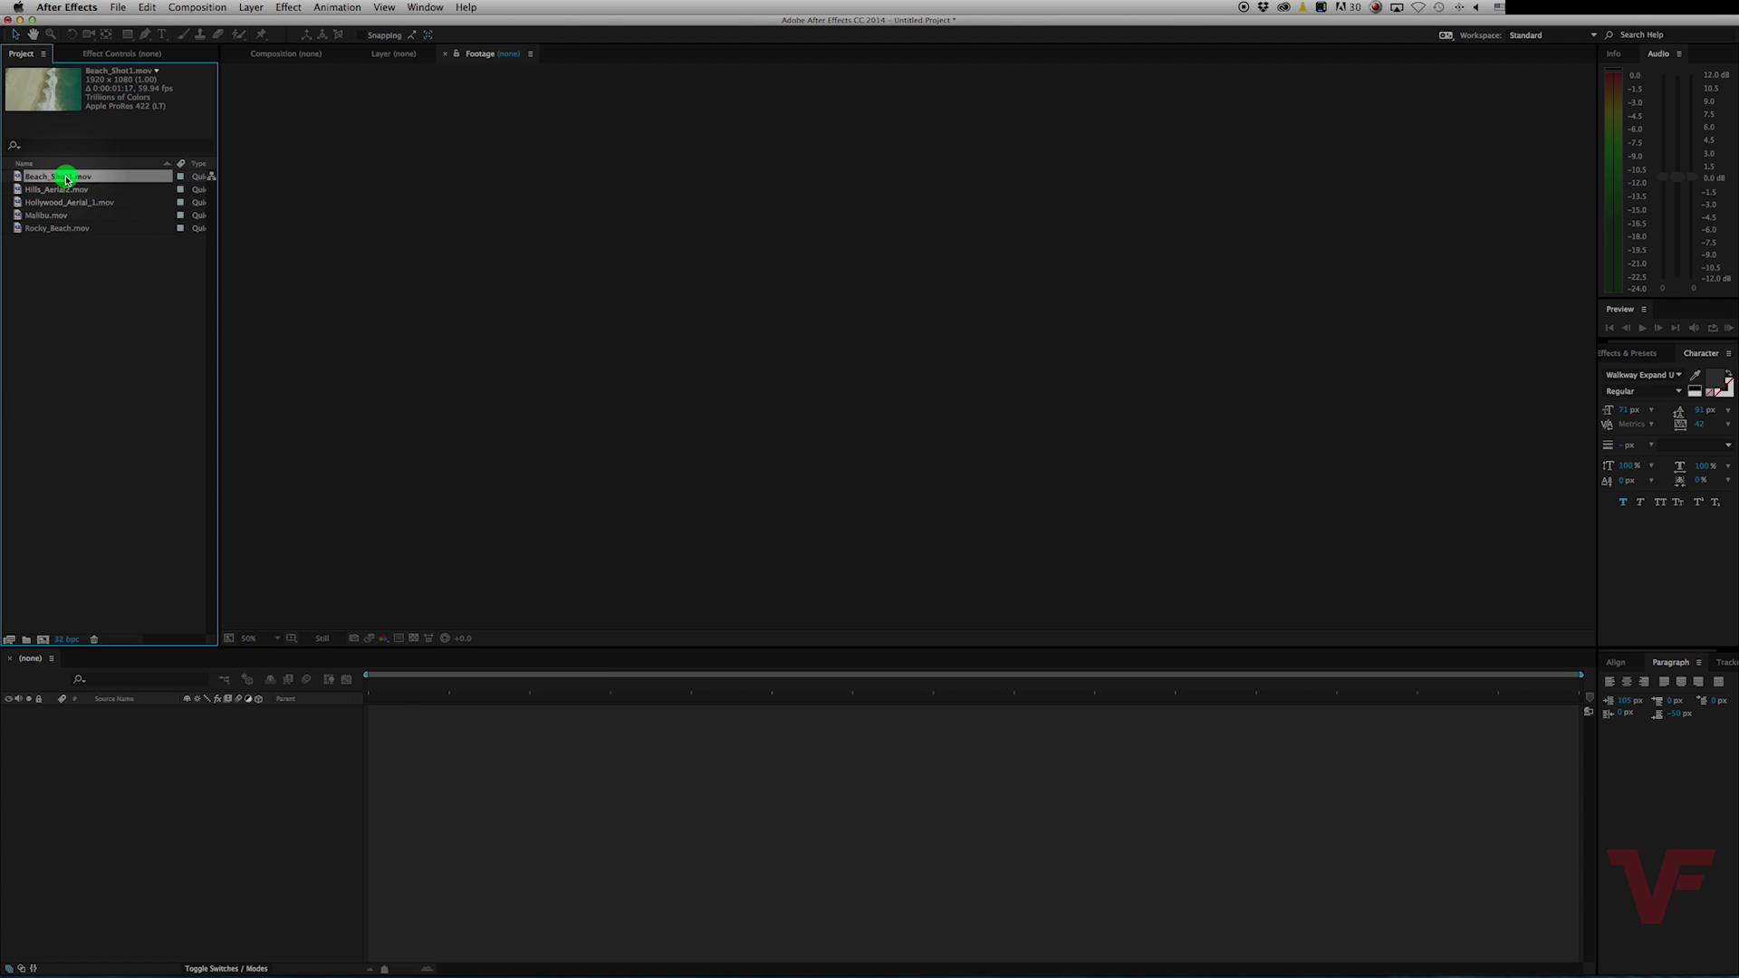
Conform Beach_Shot1.mov's main footage interpretation from 59.94 to 23.976 fps.
right_click(64, 186)
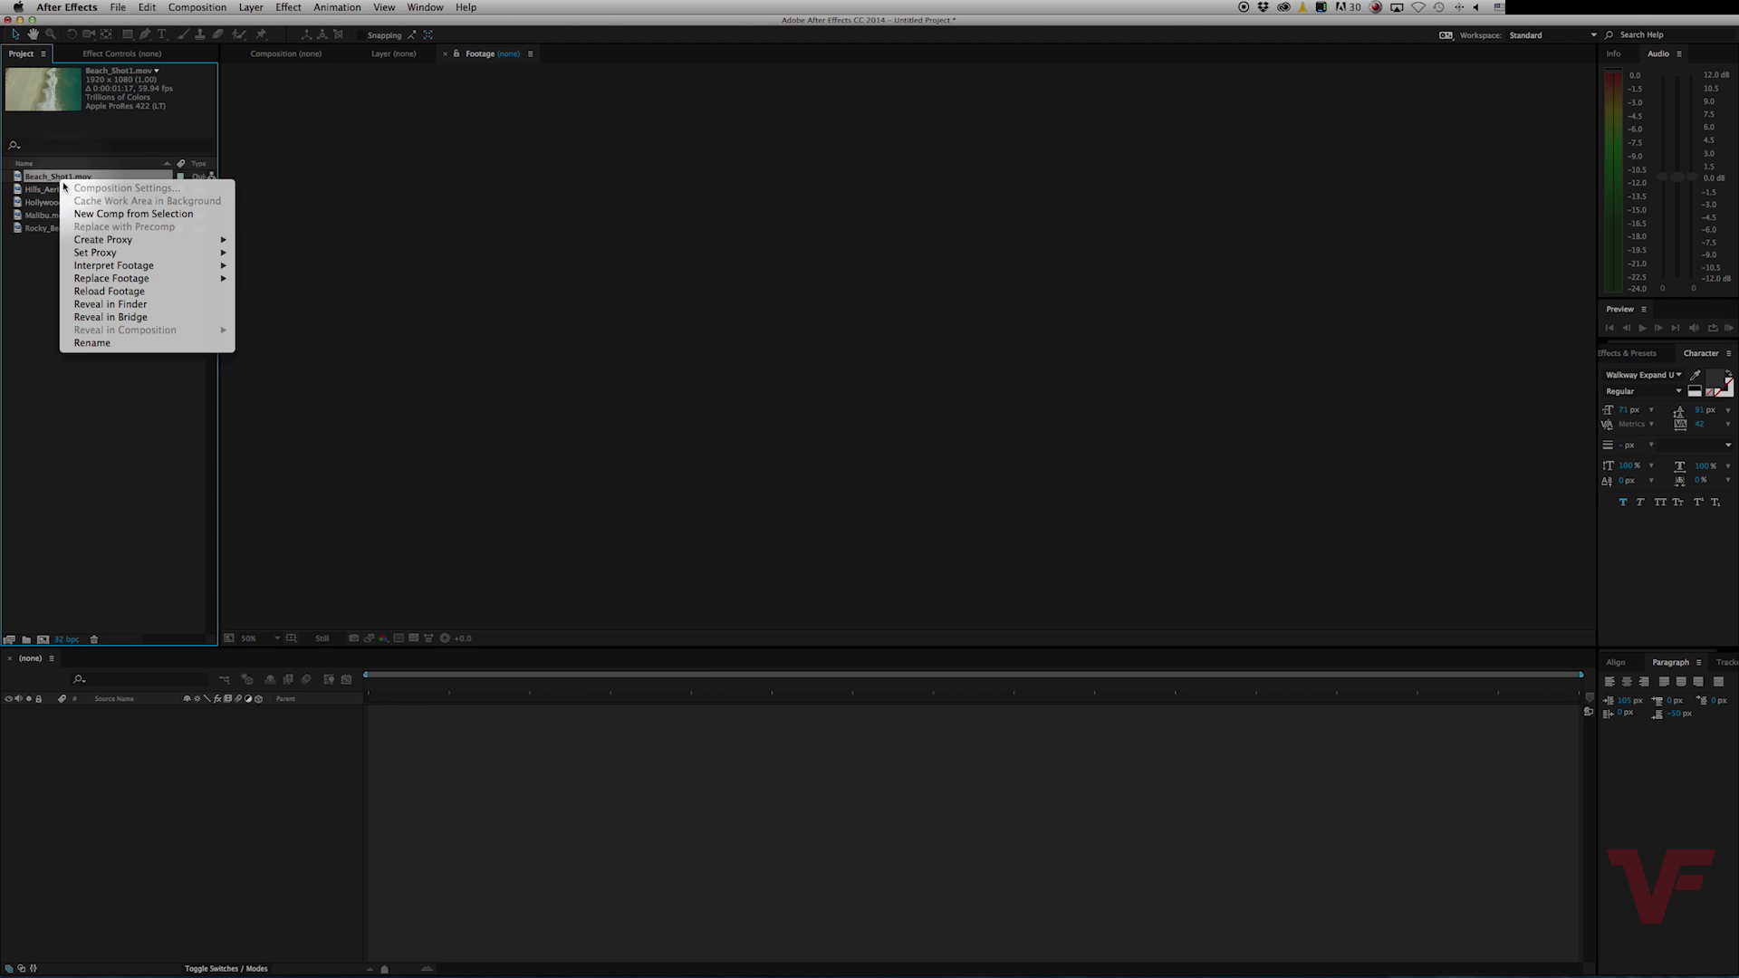
mouse_move(115, 272)
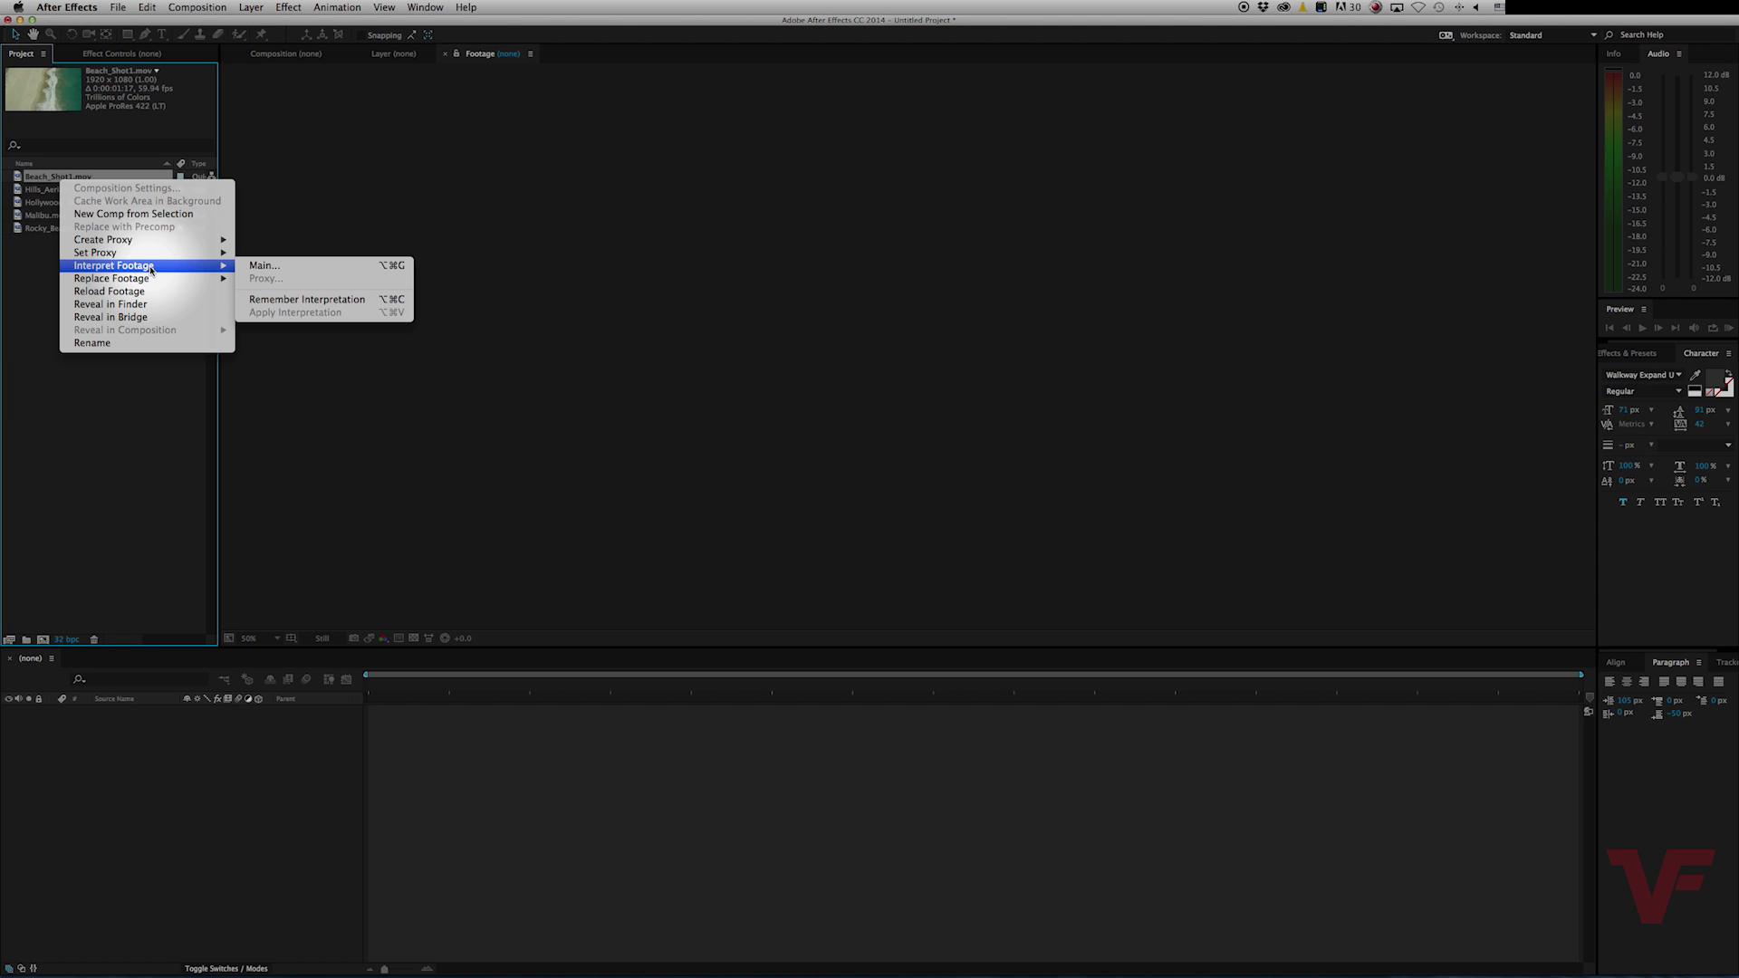
left_click(266, 266)
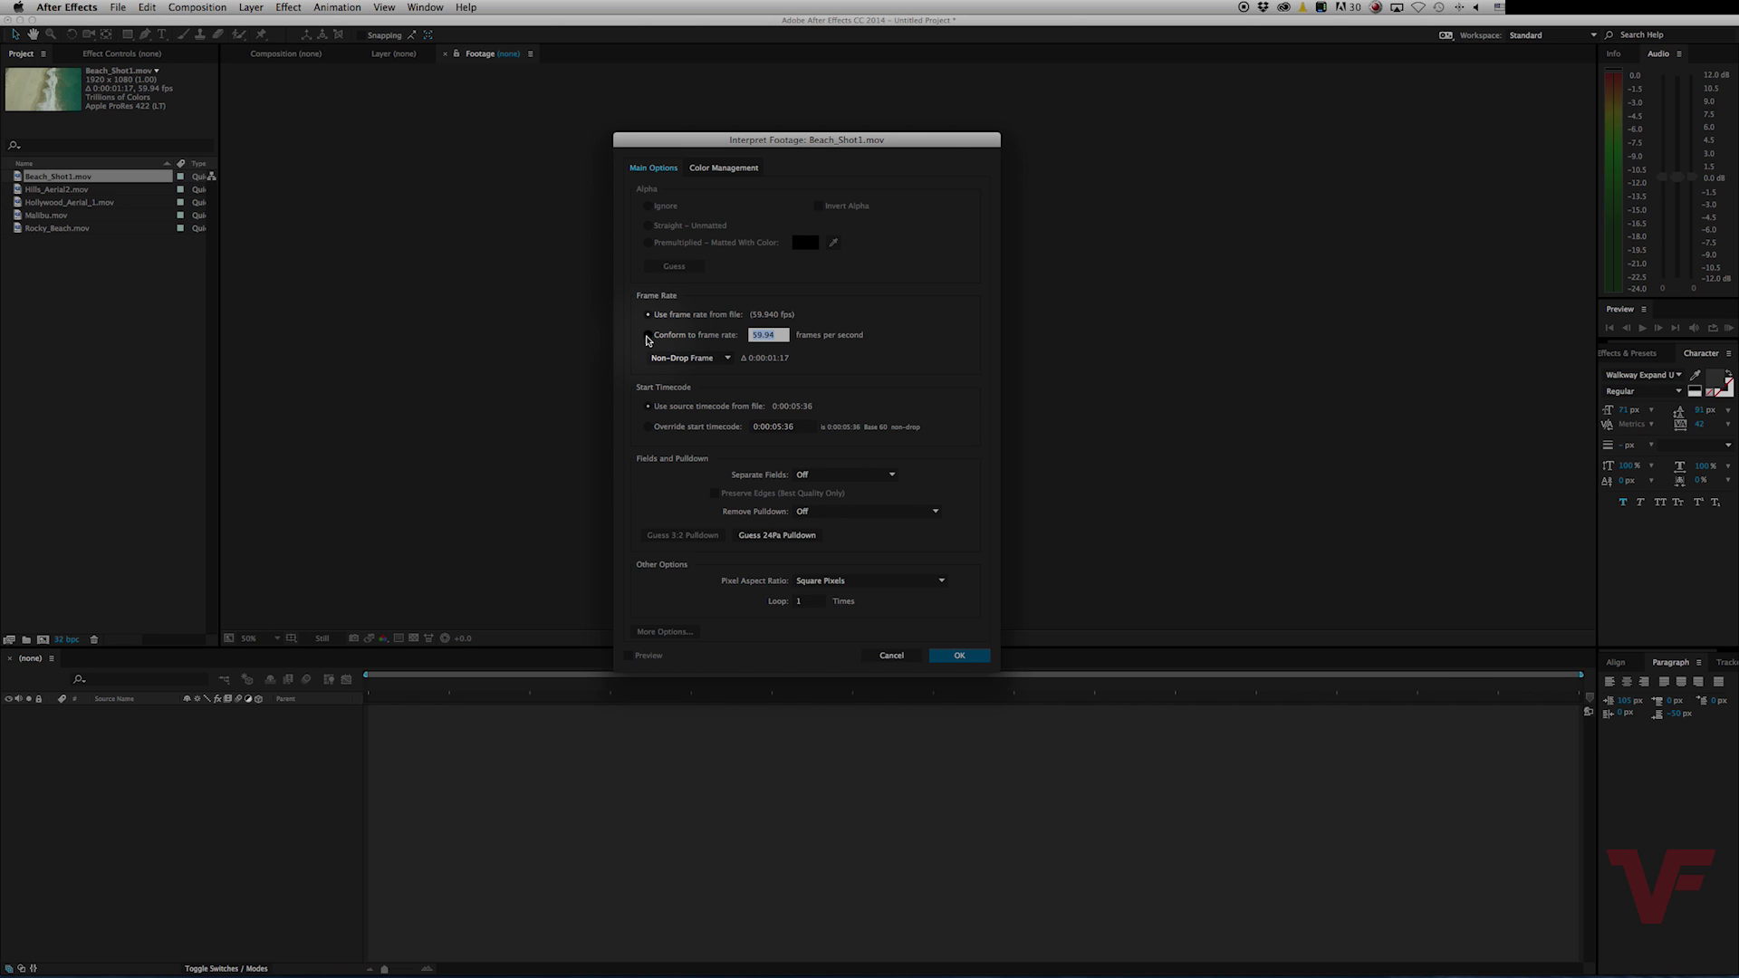
left_click(646, 337)
left_click(776, 336)
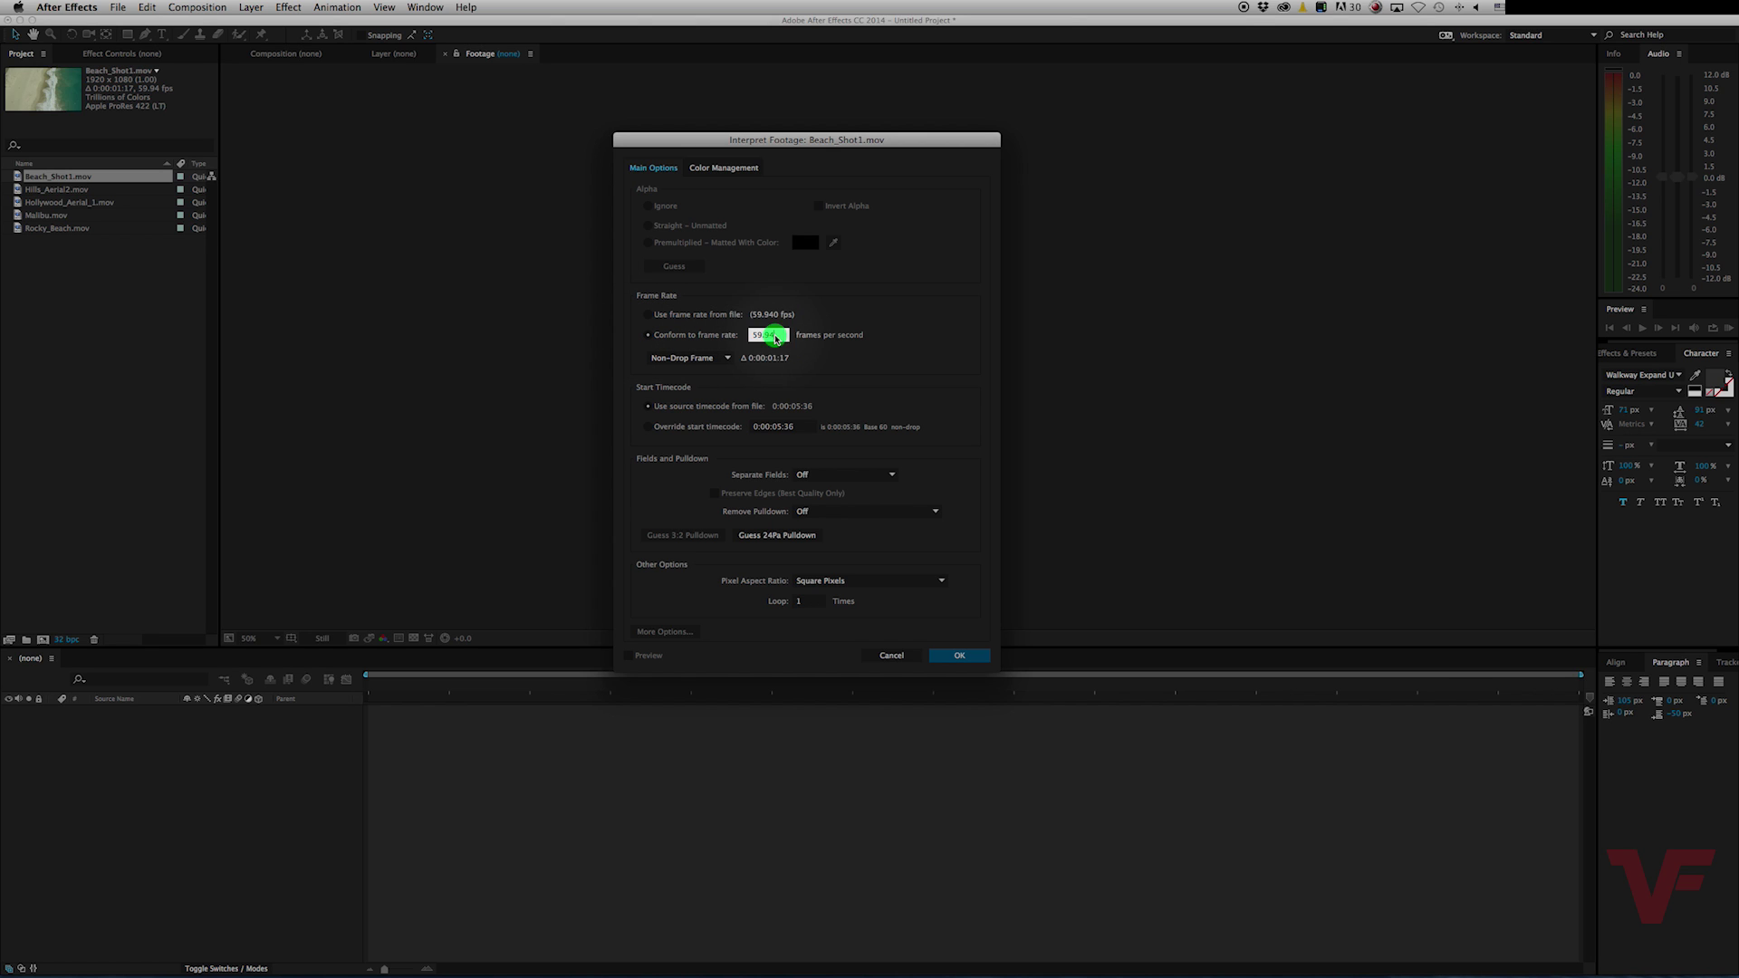
key("BackSpace")
key("BackSpace")
key("BackSpace")
type("23.976")
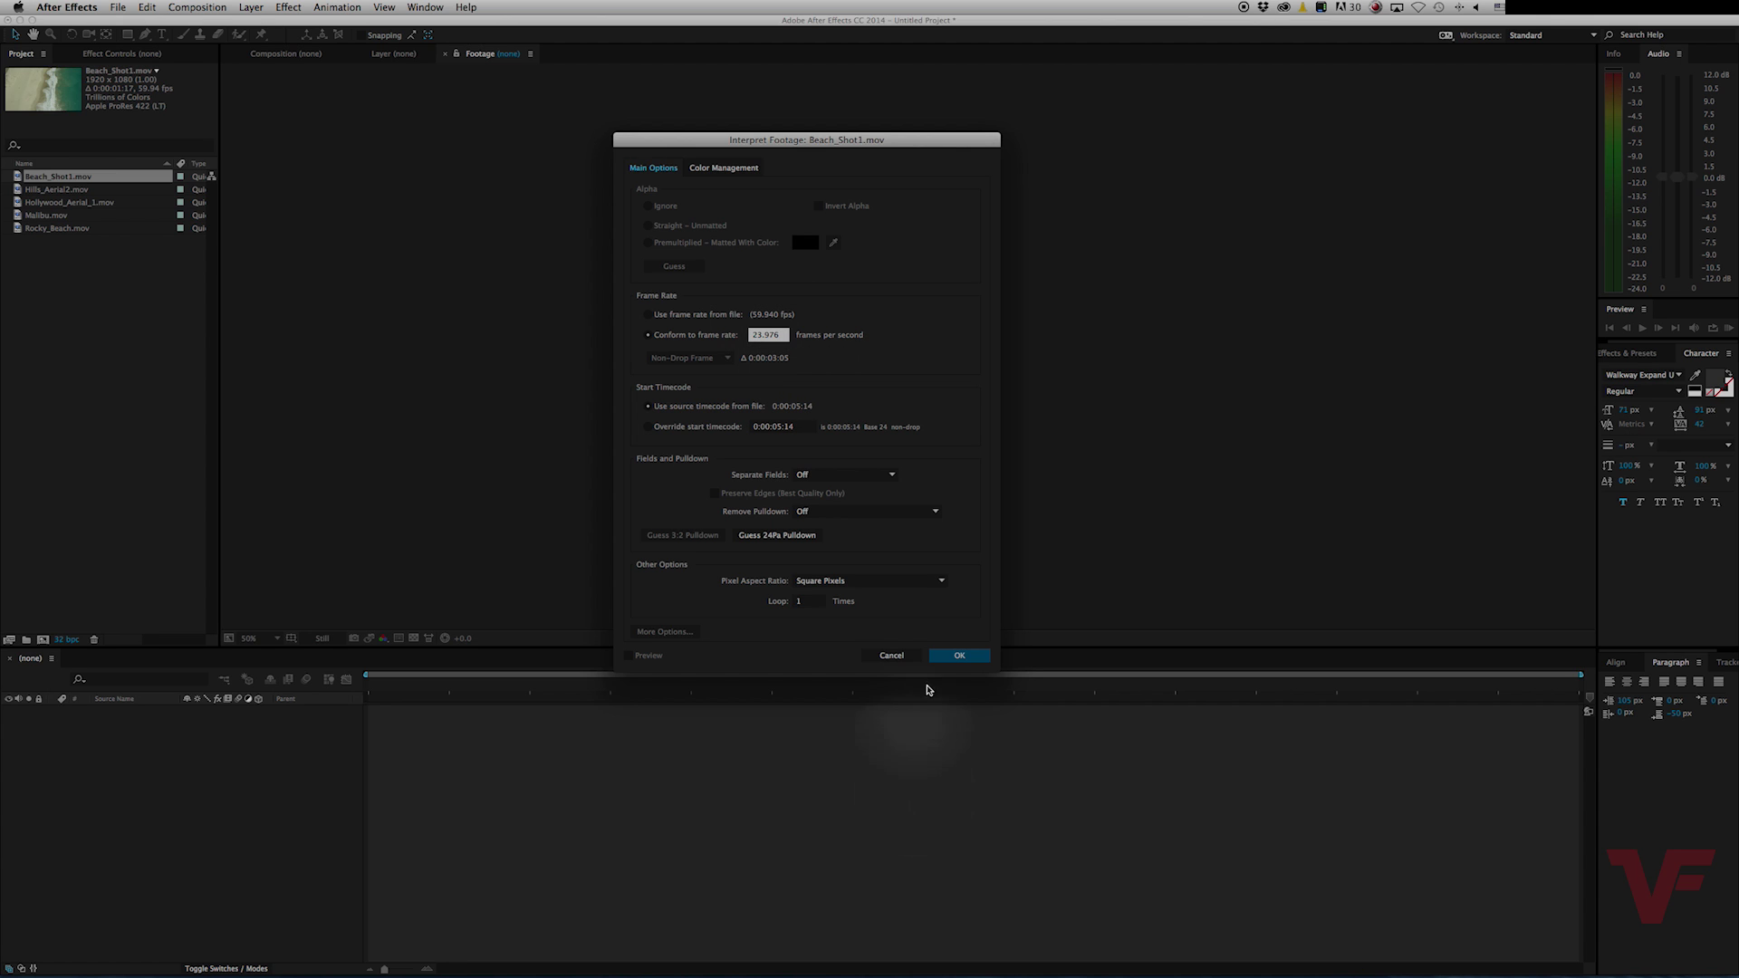
left_click(958, 658)
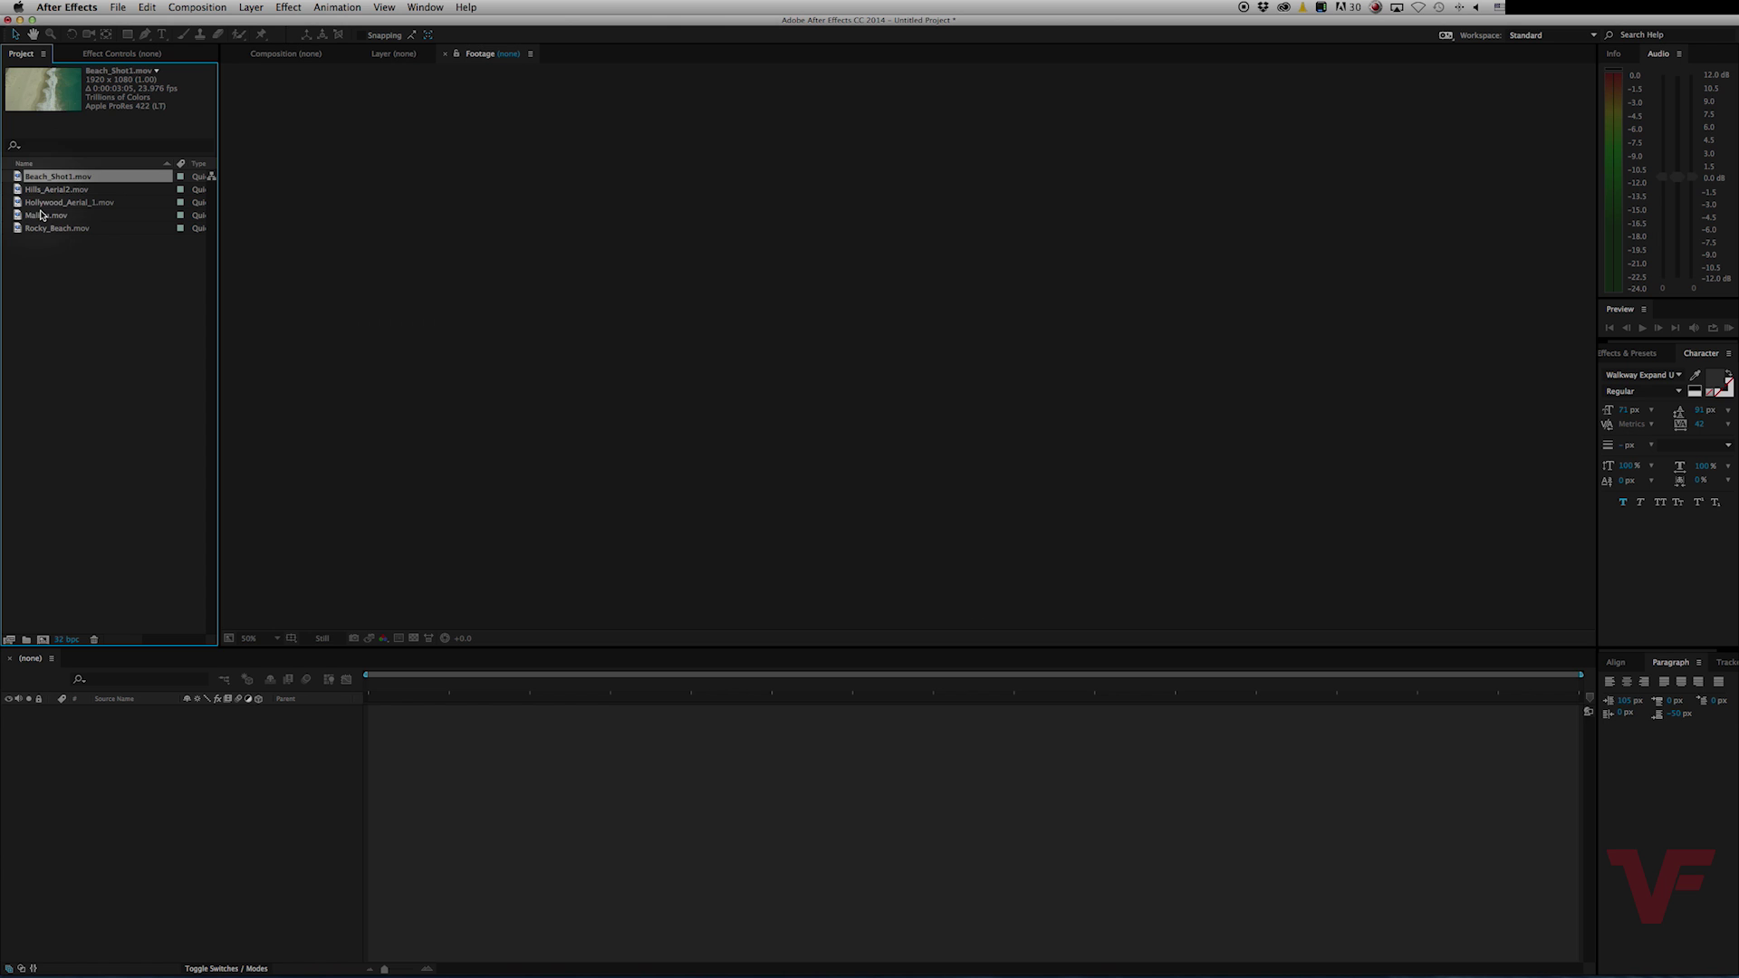
Play back the conformed Beach_Shot1.mov in the Footage viewer to see its slow motion.
double_click(18, 177)
key("space")
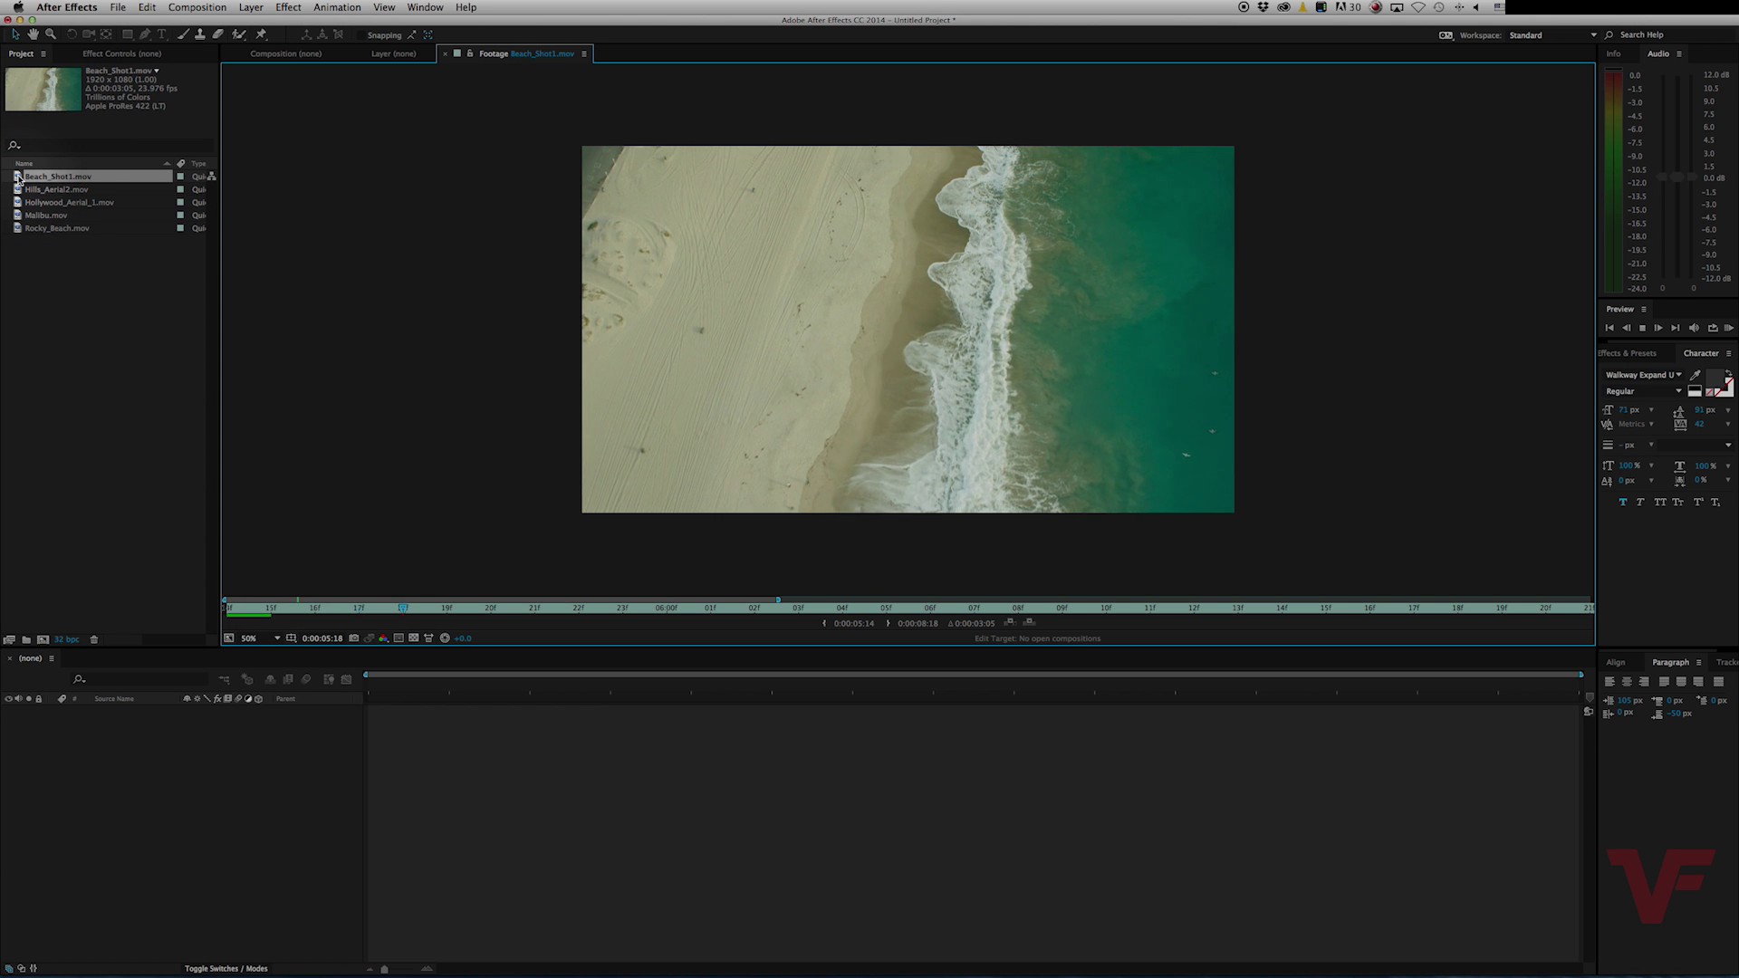
left_click(1730, 328)
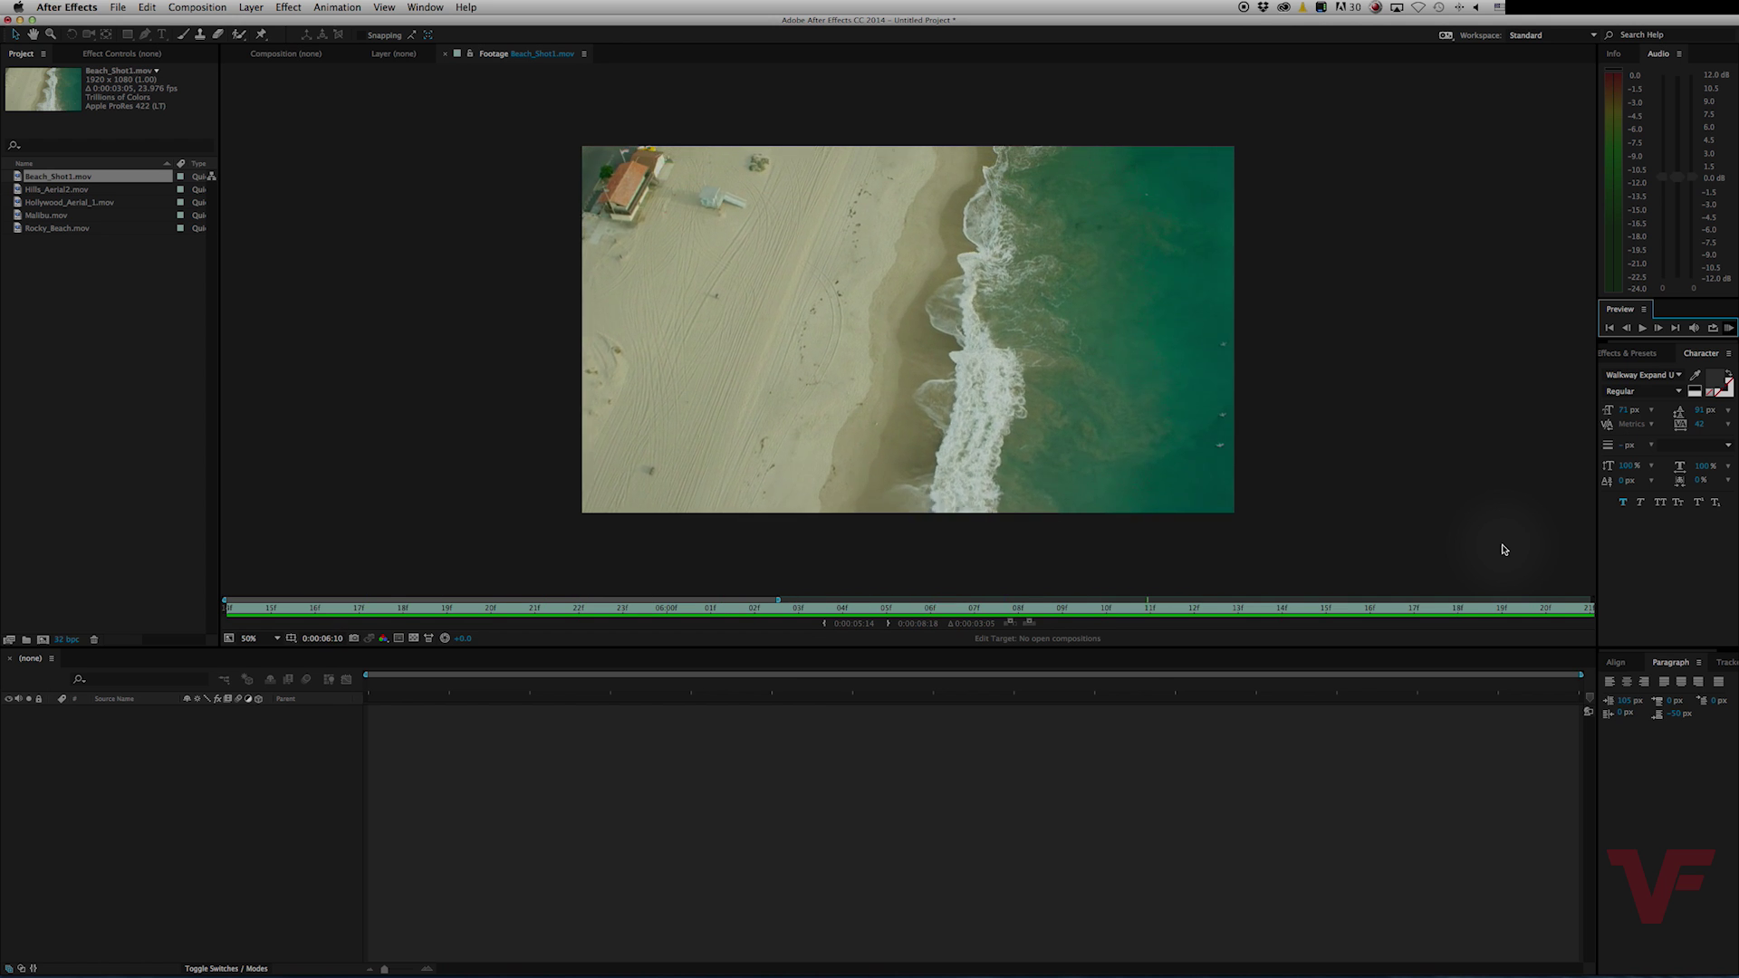
left_click(65, 192)
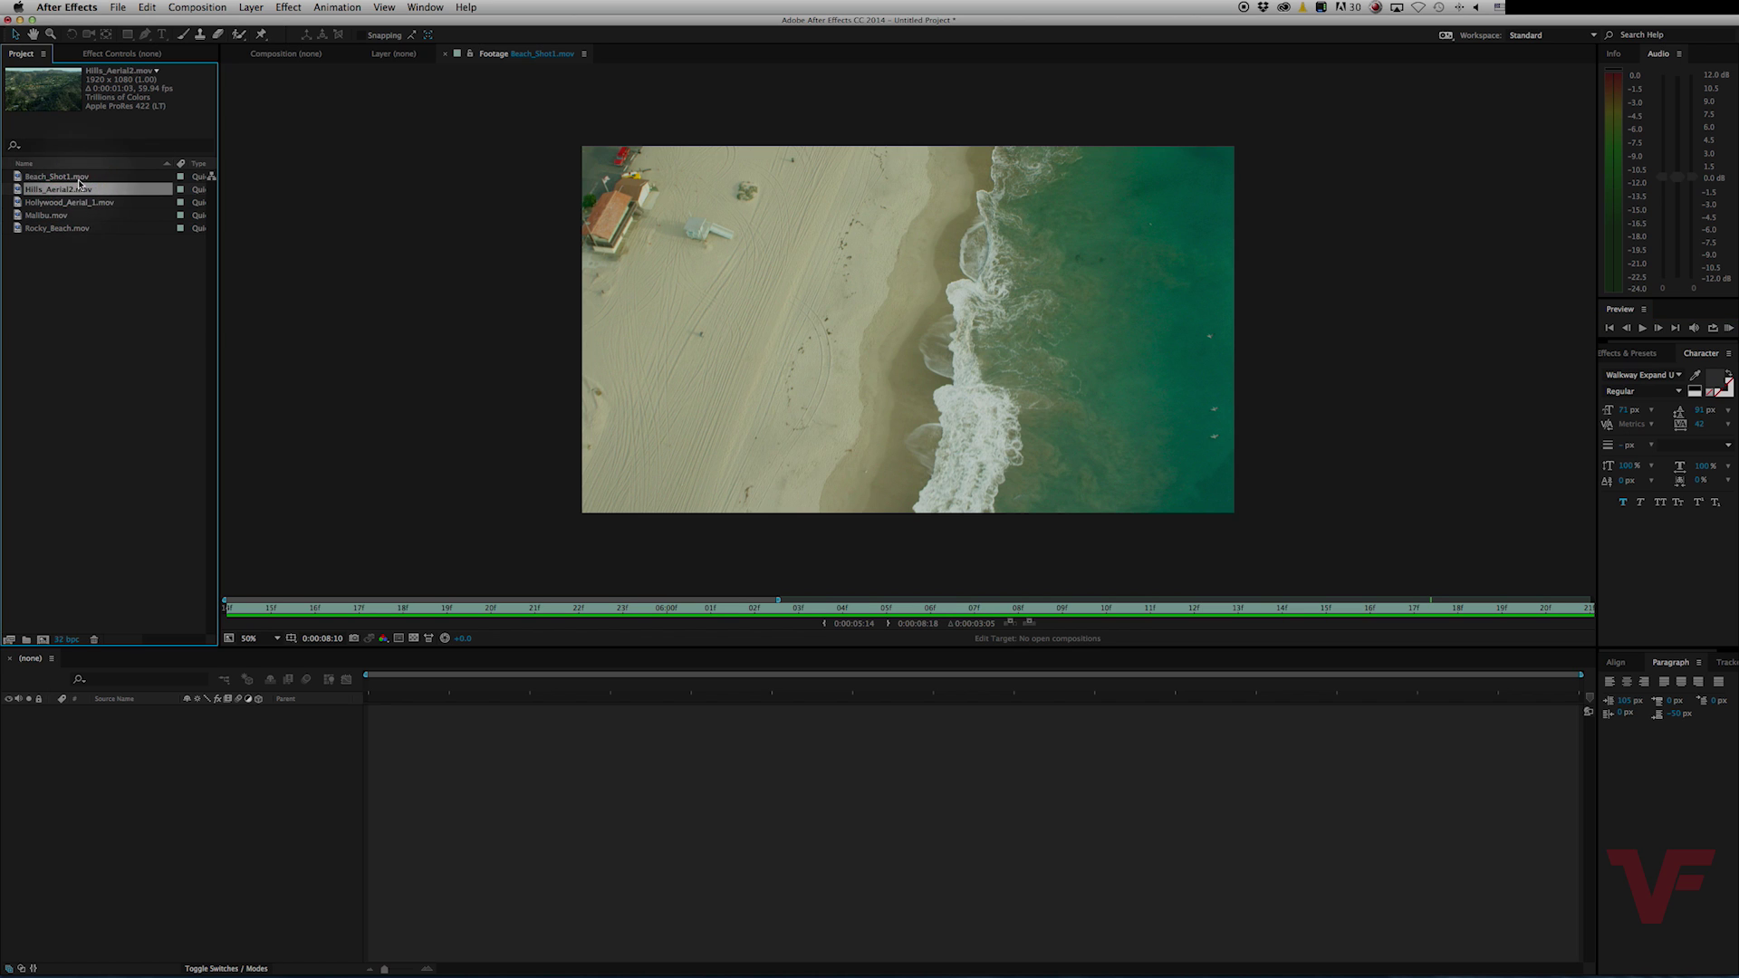
left_click(71, 204)
left_click(54, 177)
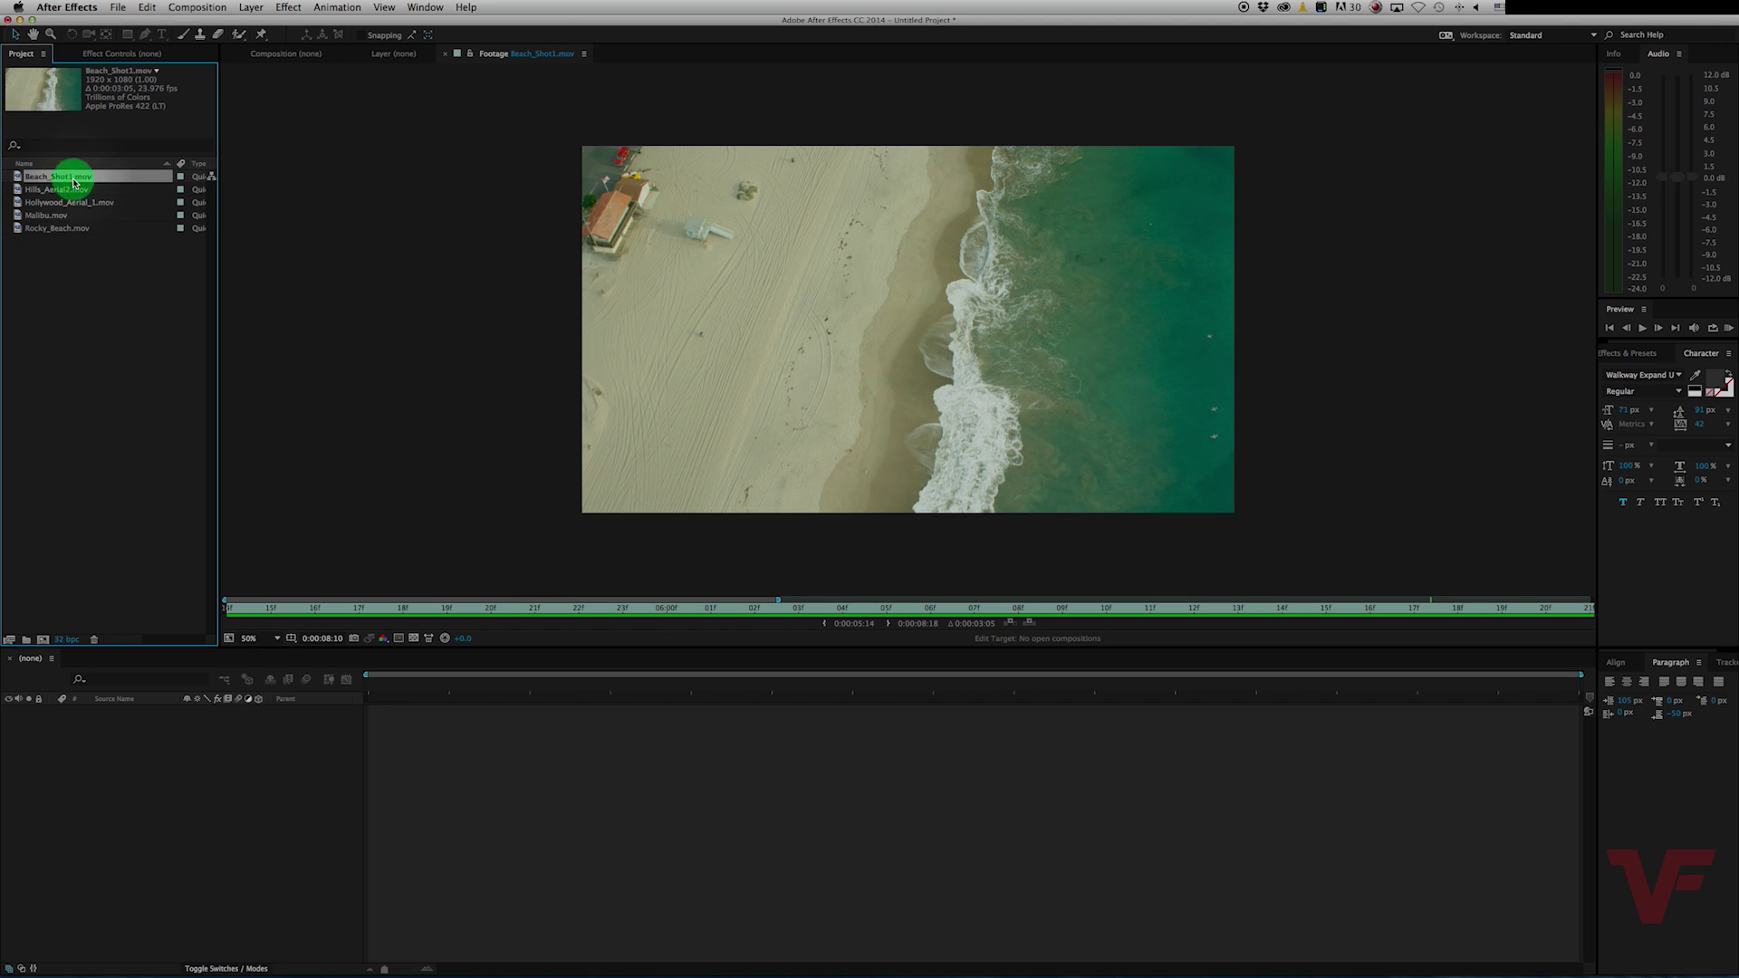
Save Beach_Shot1.mov's 23.976 fps setting with Interpret Footage > Remember Interpretation.
right_click(17, 177)
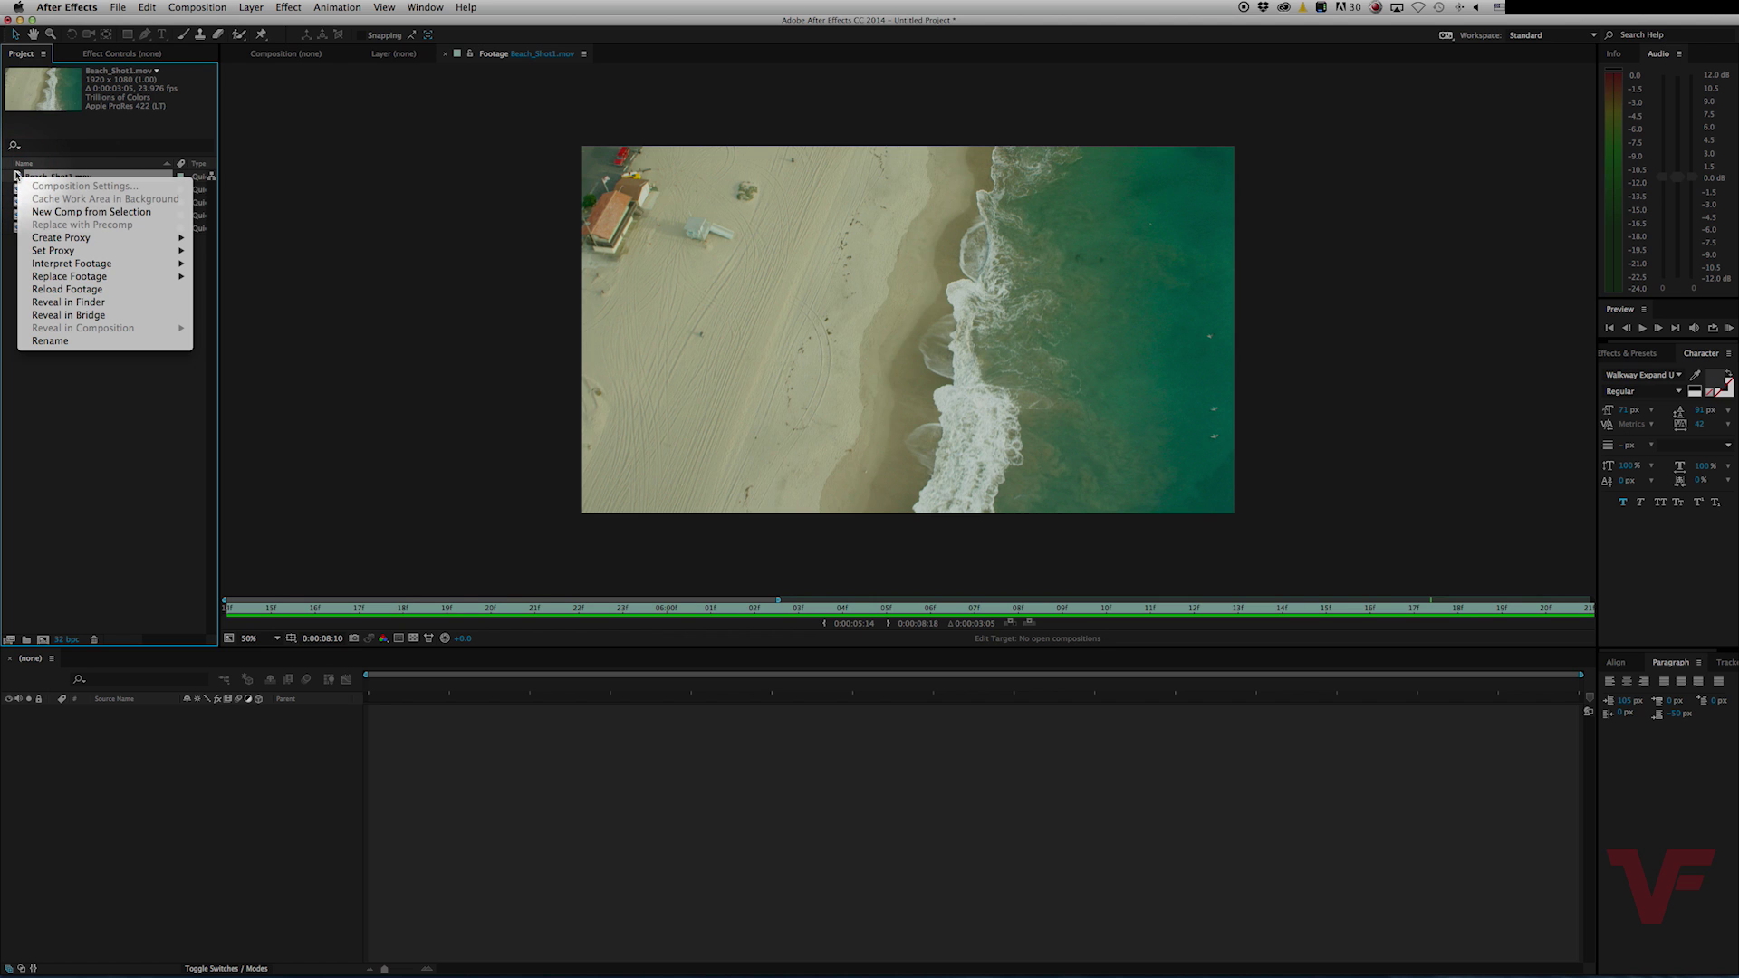
mouse_move(73, 265)
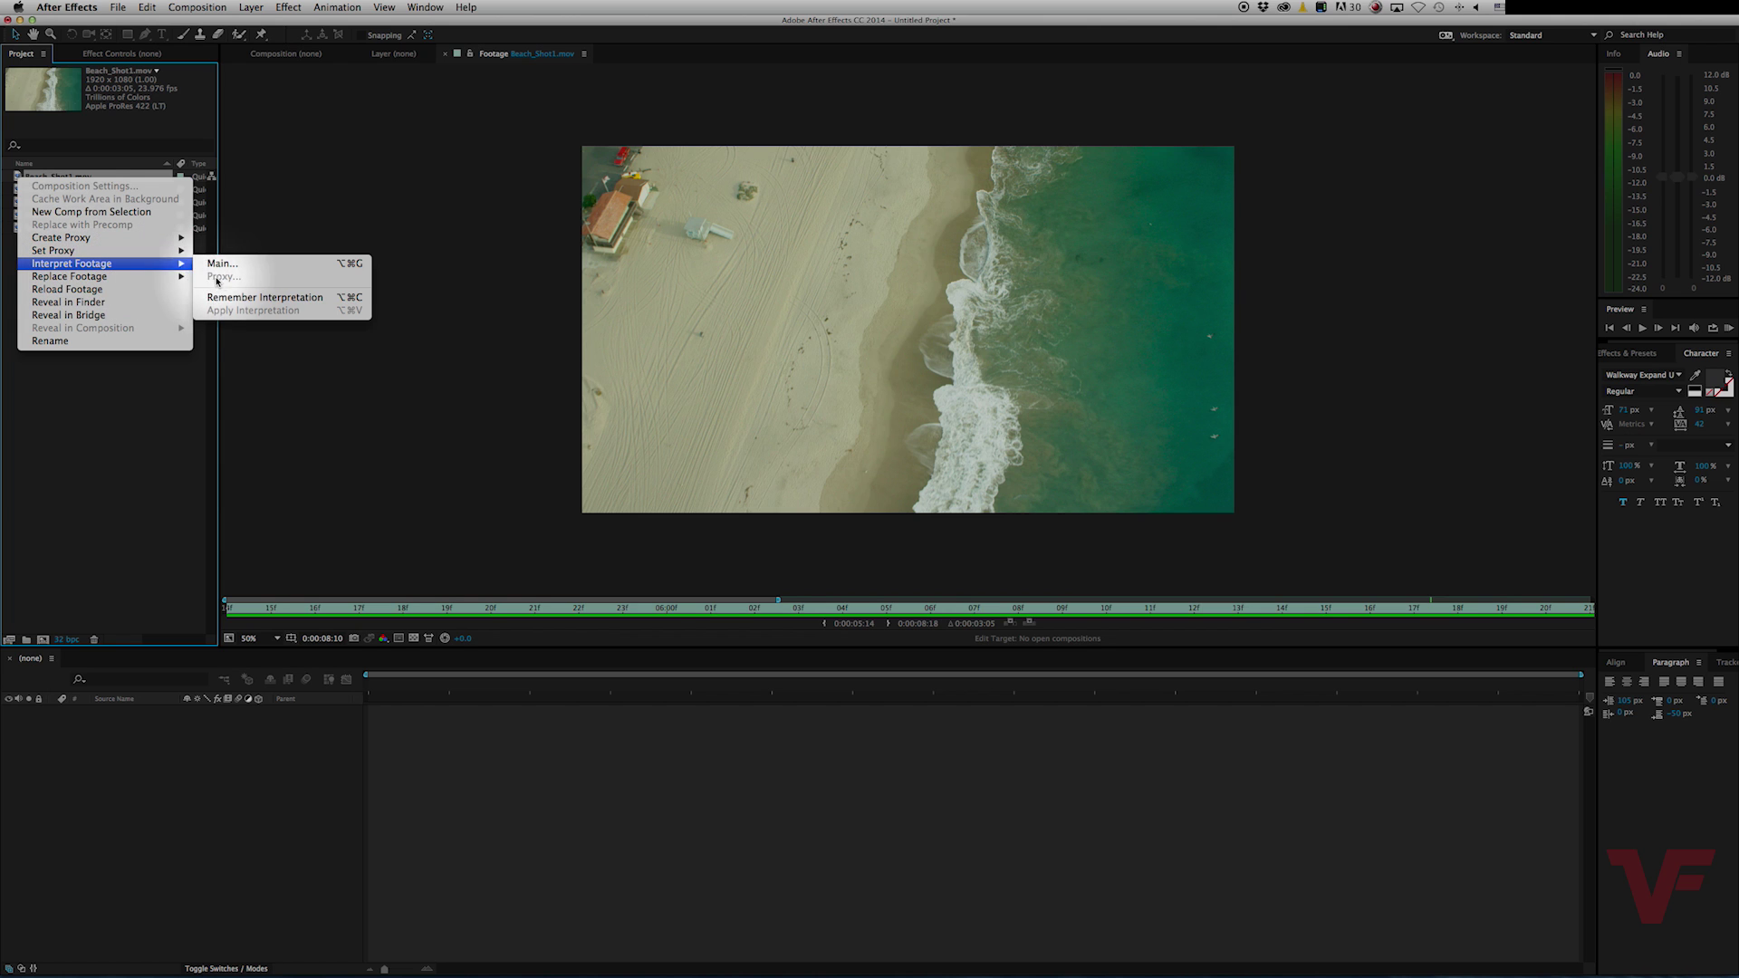
left_click(265, 297)
scroll(72, 254, "right", 3)
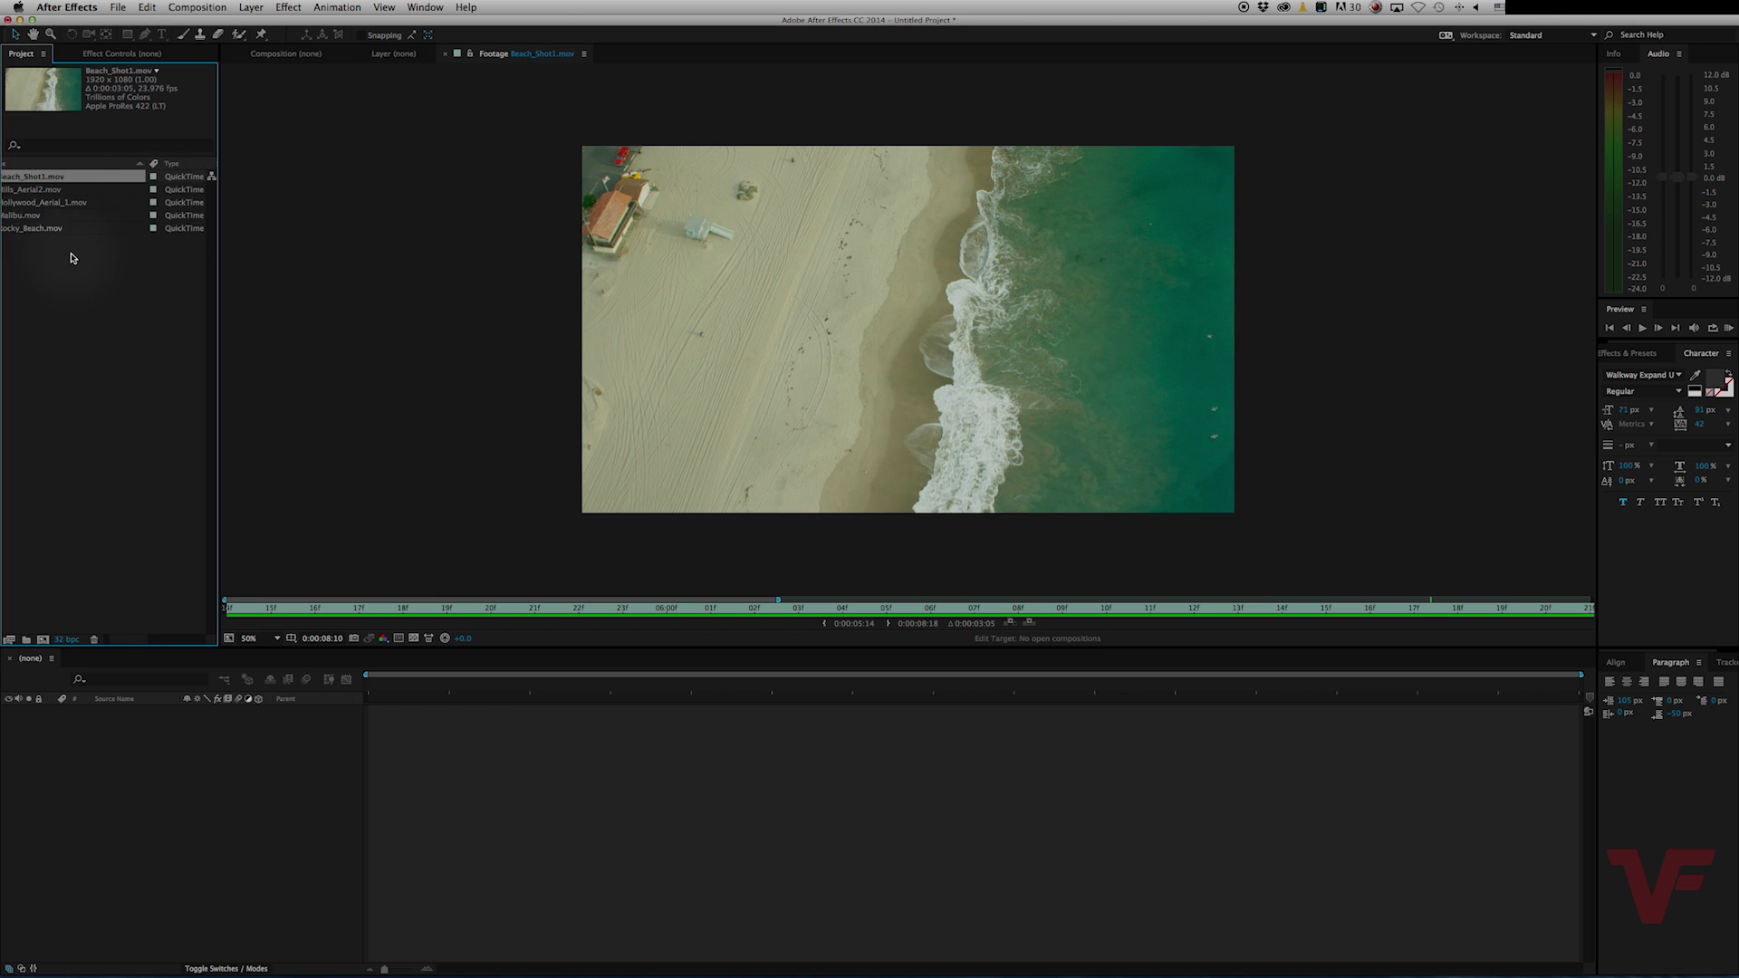
scroll(72, 258, "left", 3)
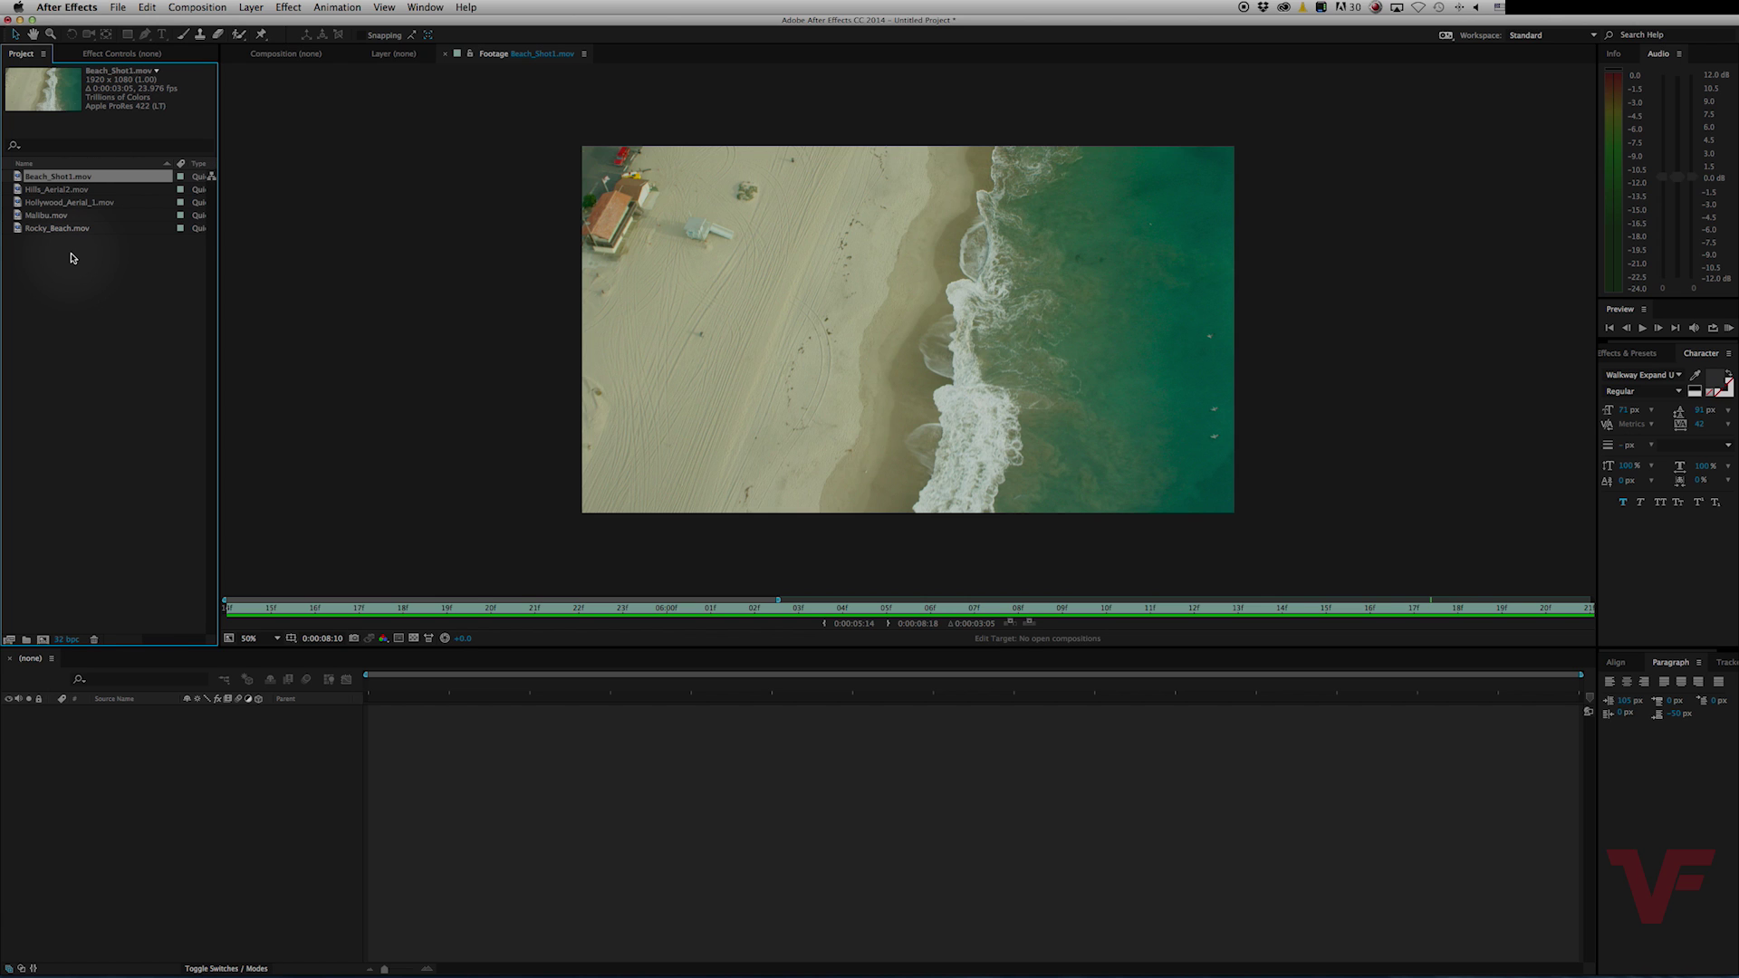
Apply the remembered interpretation to the clips from Hills_Aerial2.mov through Rocky_Beach.mov.
left_click(51, 191)
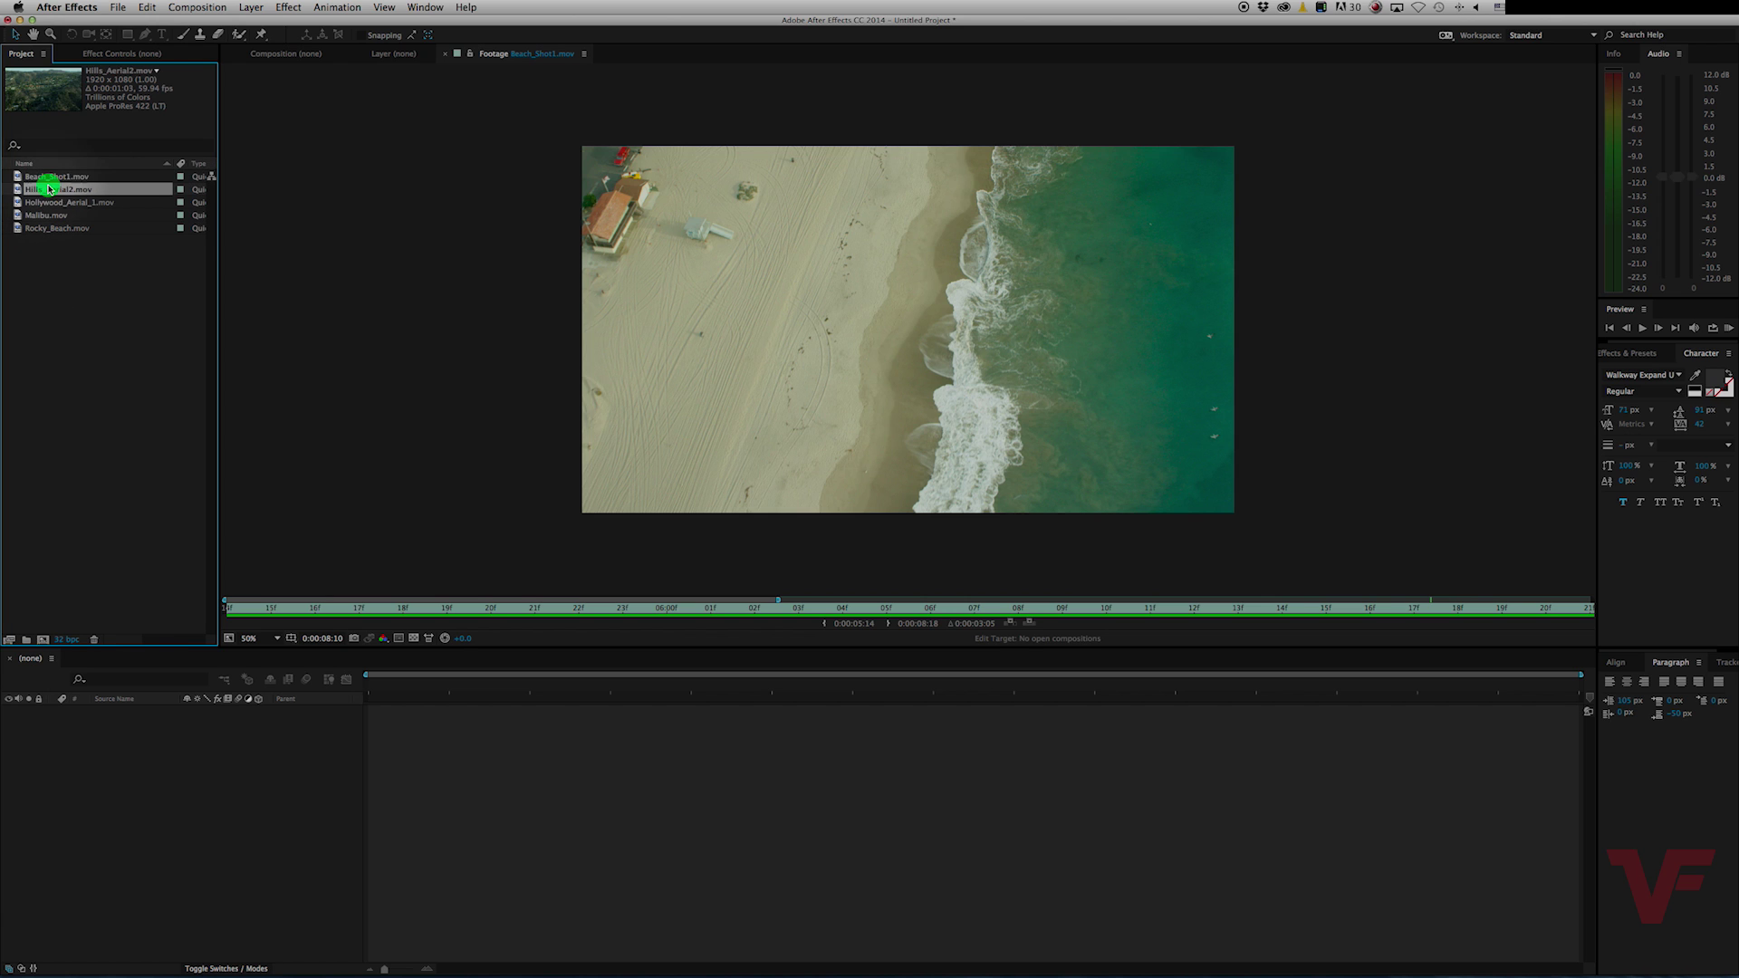
left_click(76, 230, "shift")
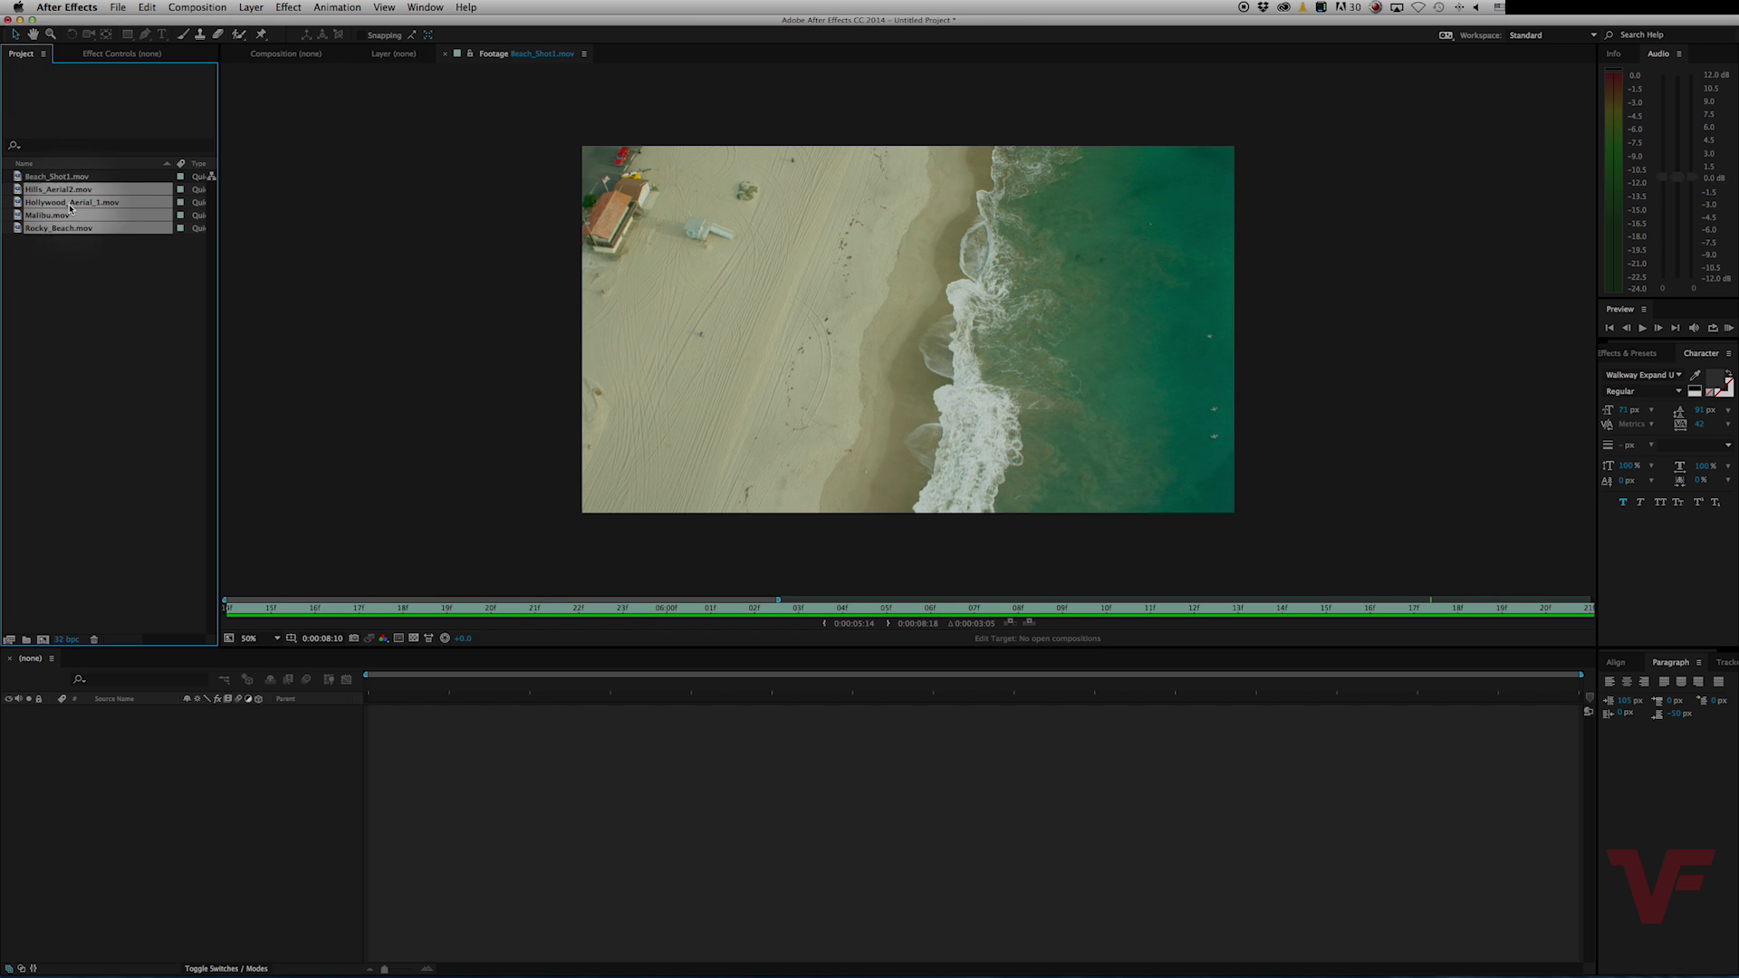
left_click(70, 248)
left_click(78, 192)
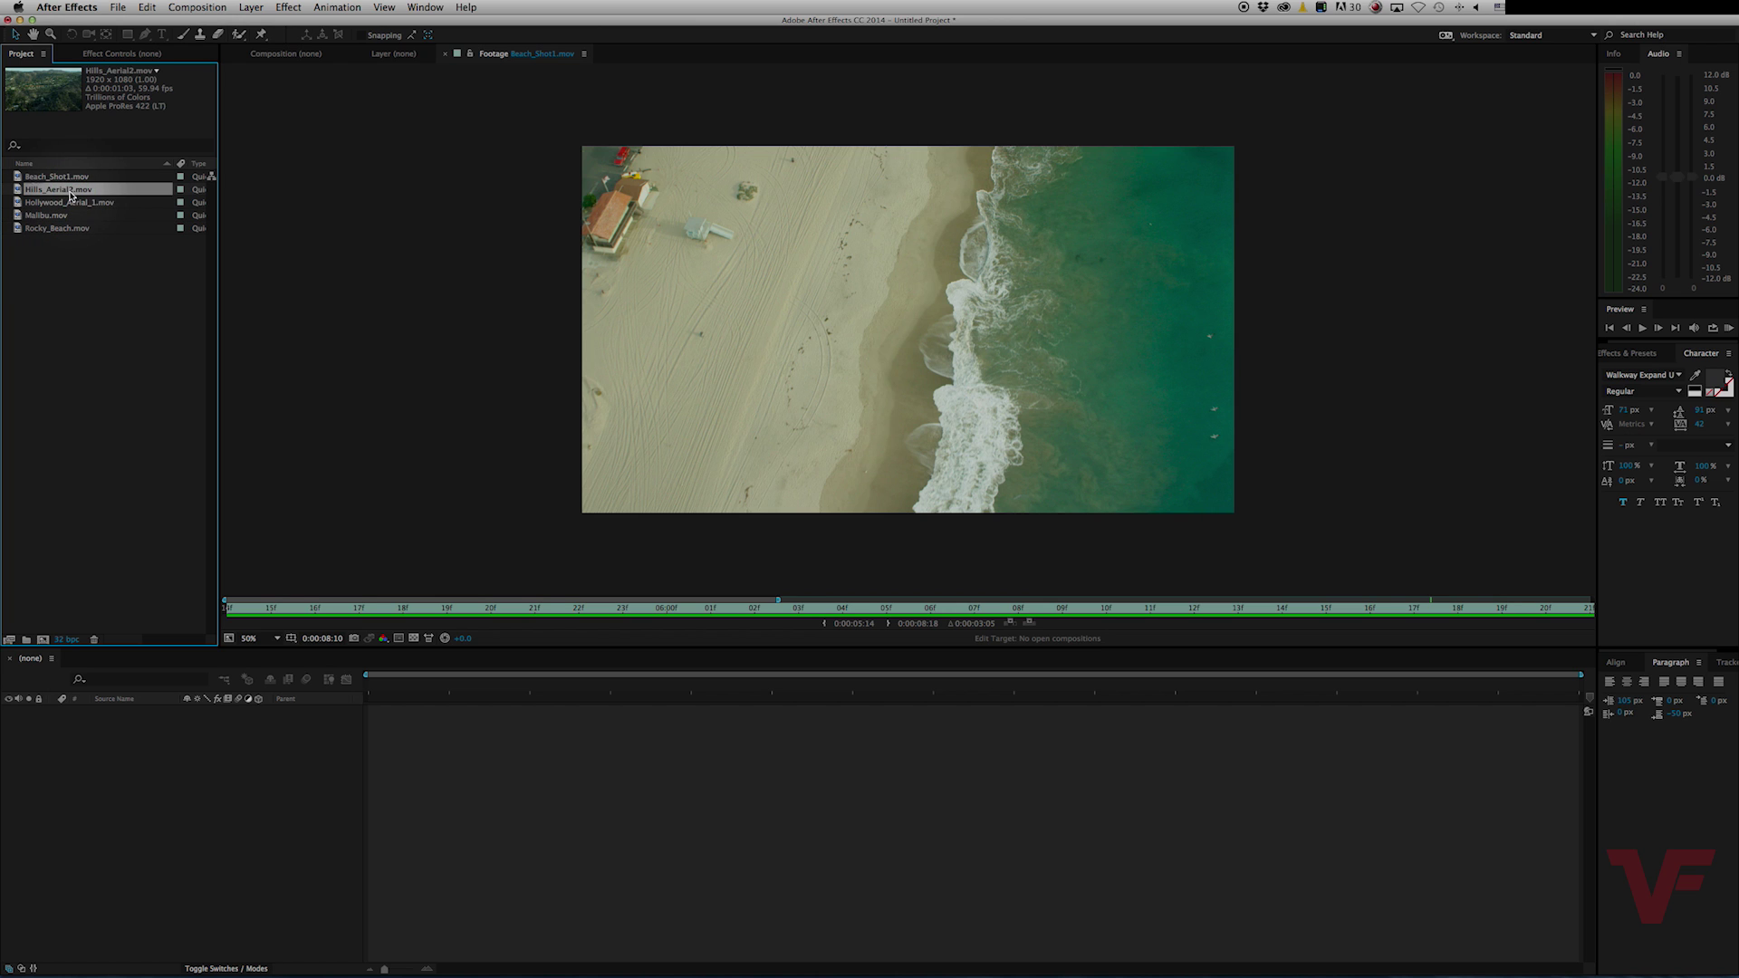
left_click(76, 230, "shift")
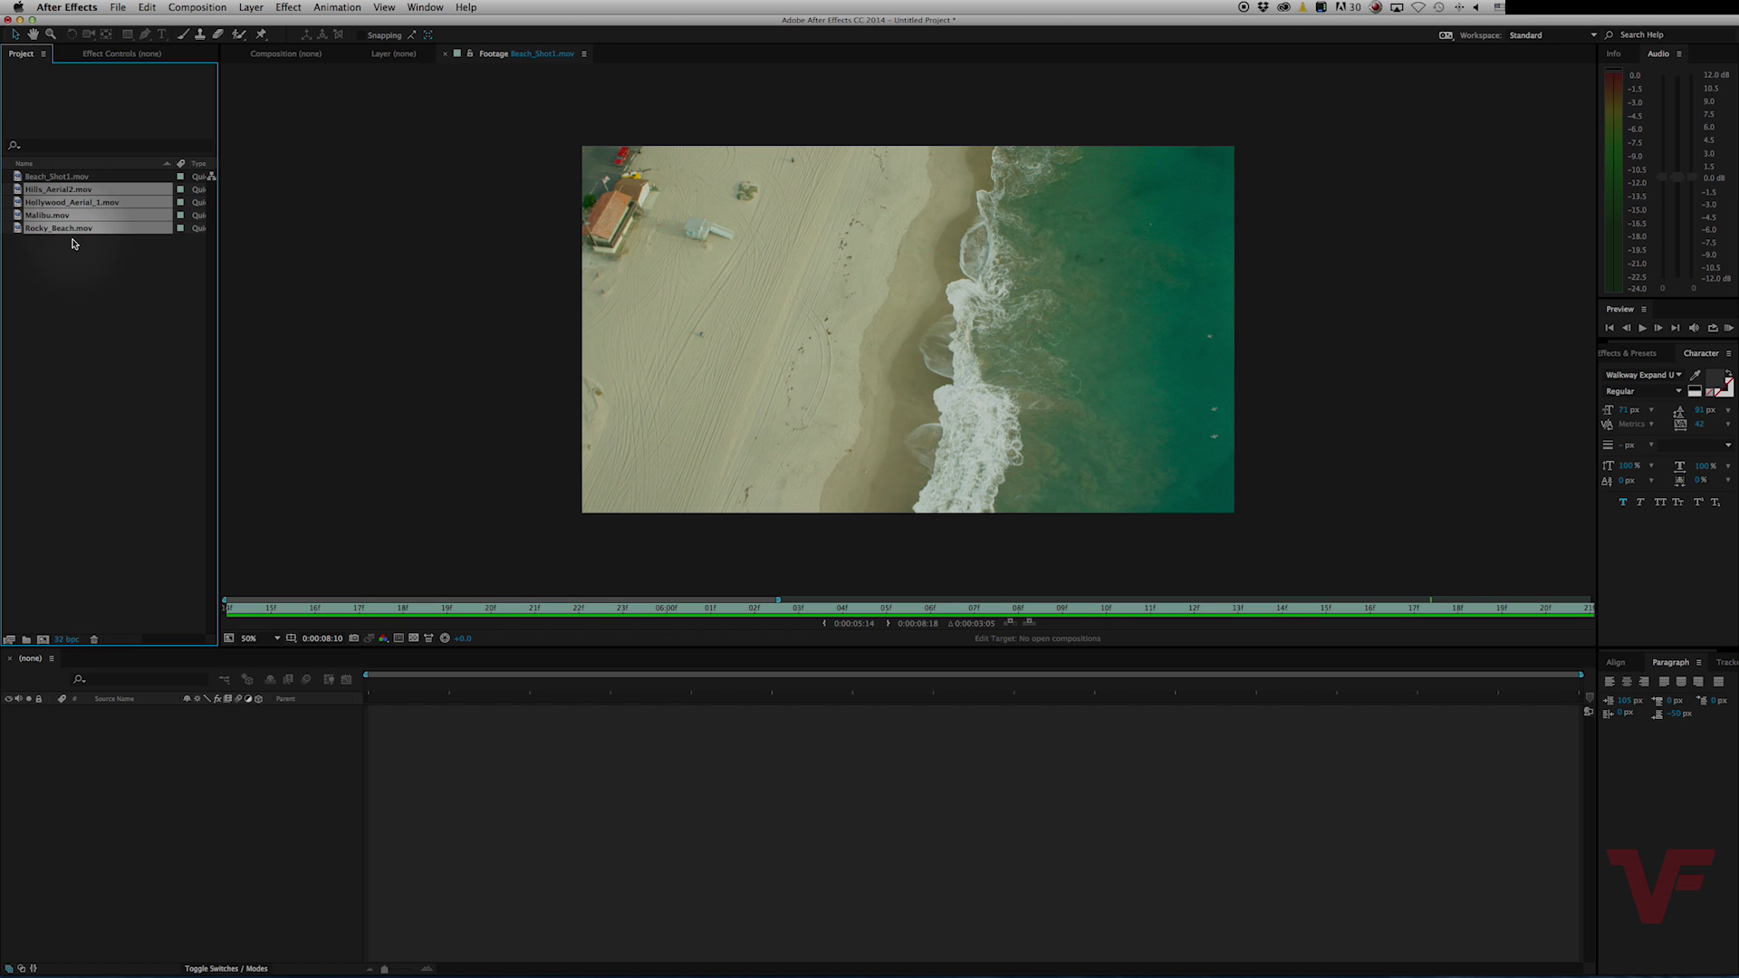
right_click(114, 194)
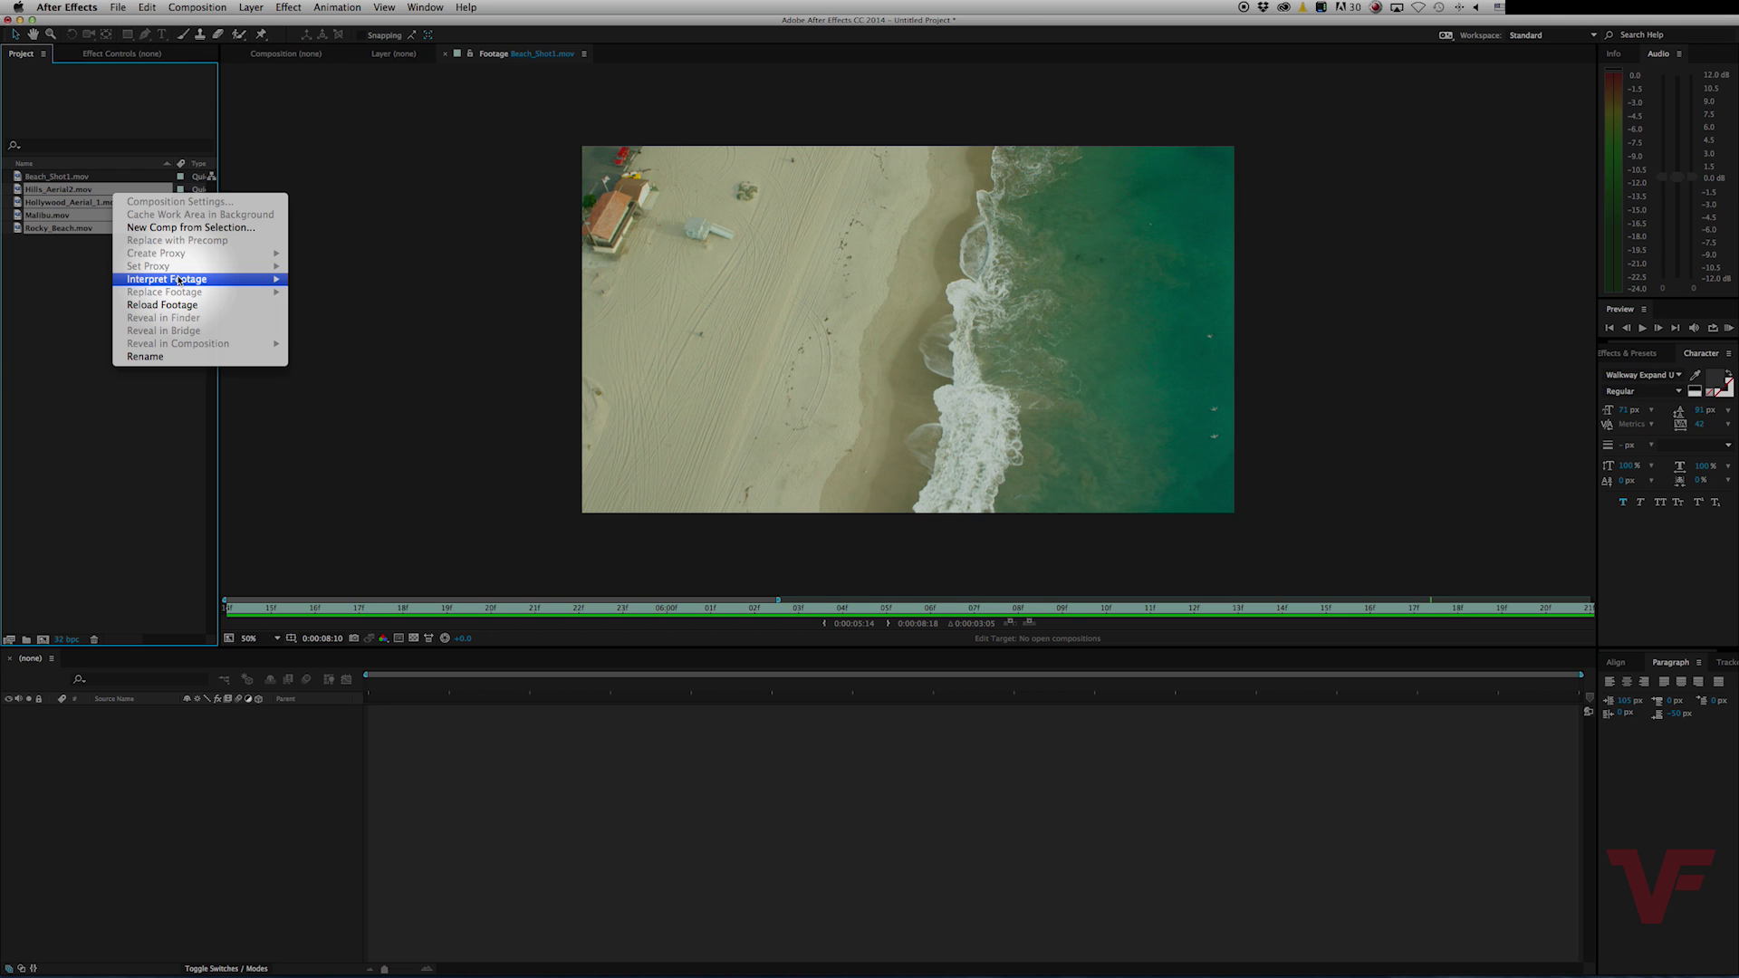
mouse_move(181, 279)
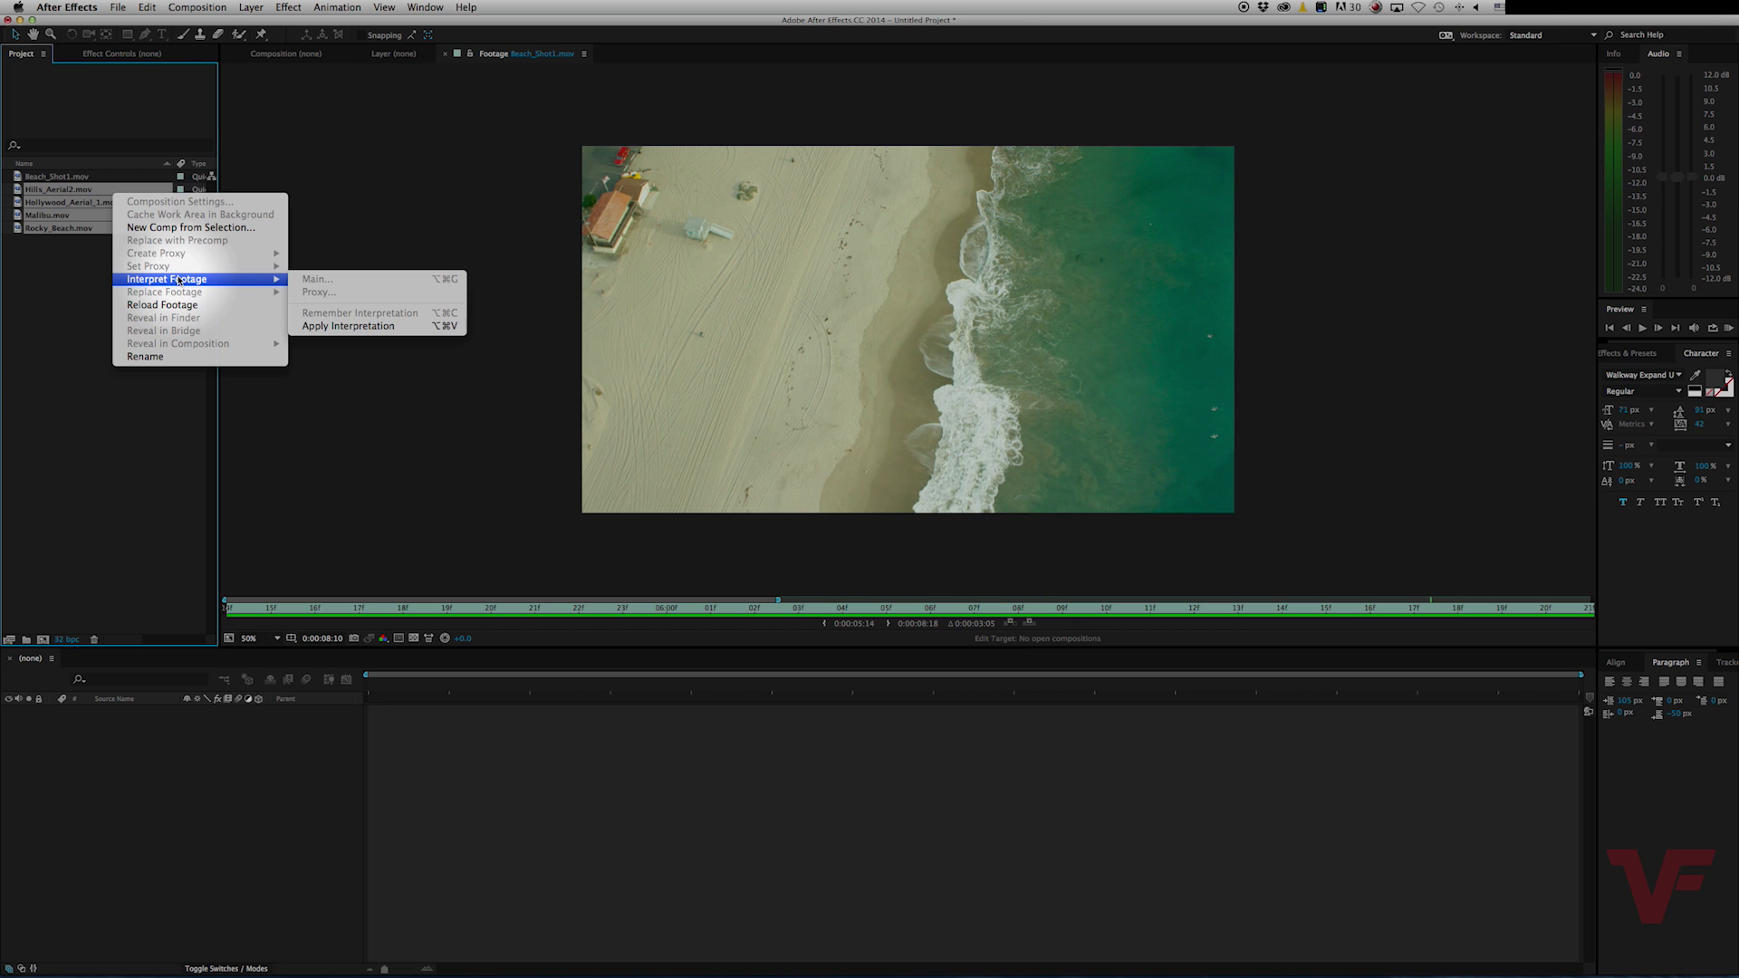
left_click(332, 327)
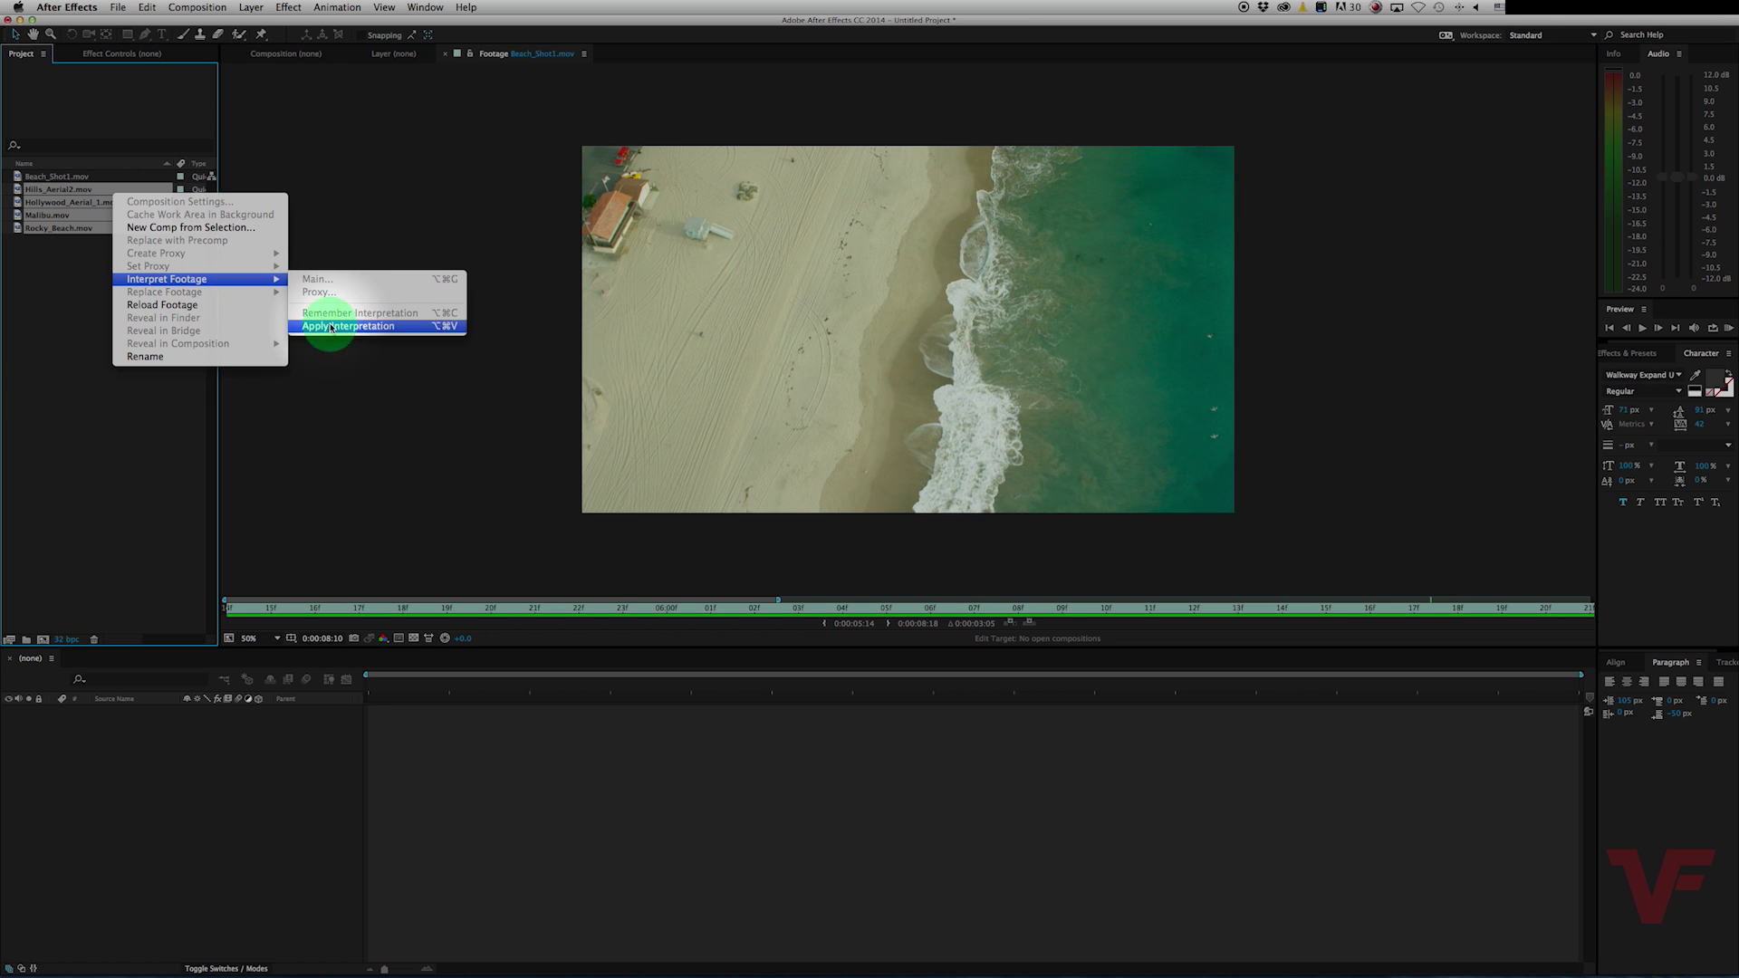
Verify Hills_Aerial2, Hollywood_Aerial_1 and Malibu now read 23.976 fps.
left_click(97, 238)
left_click(80, 194)
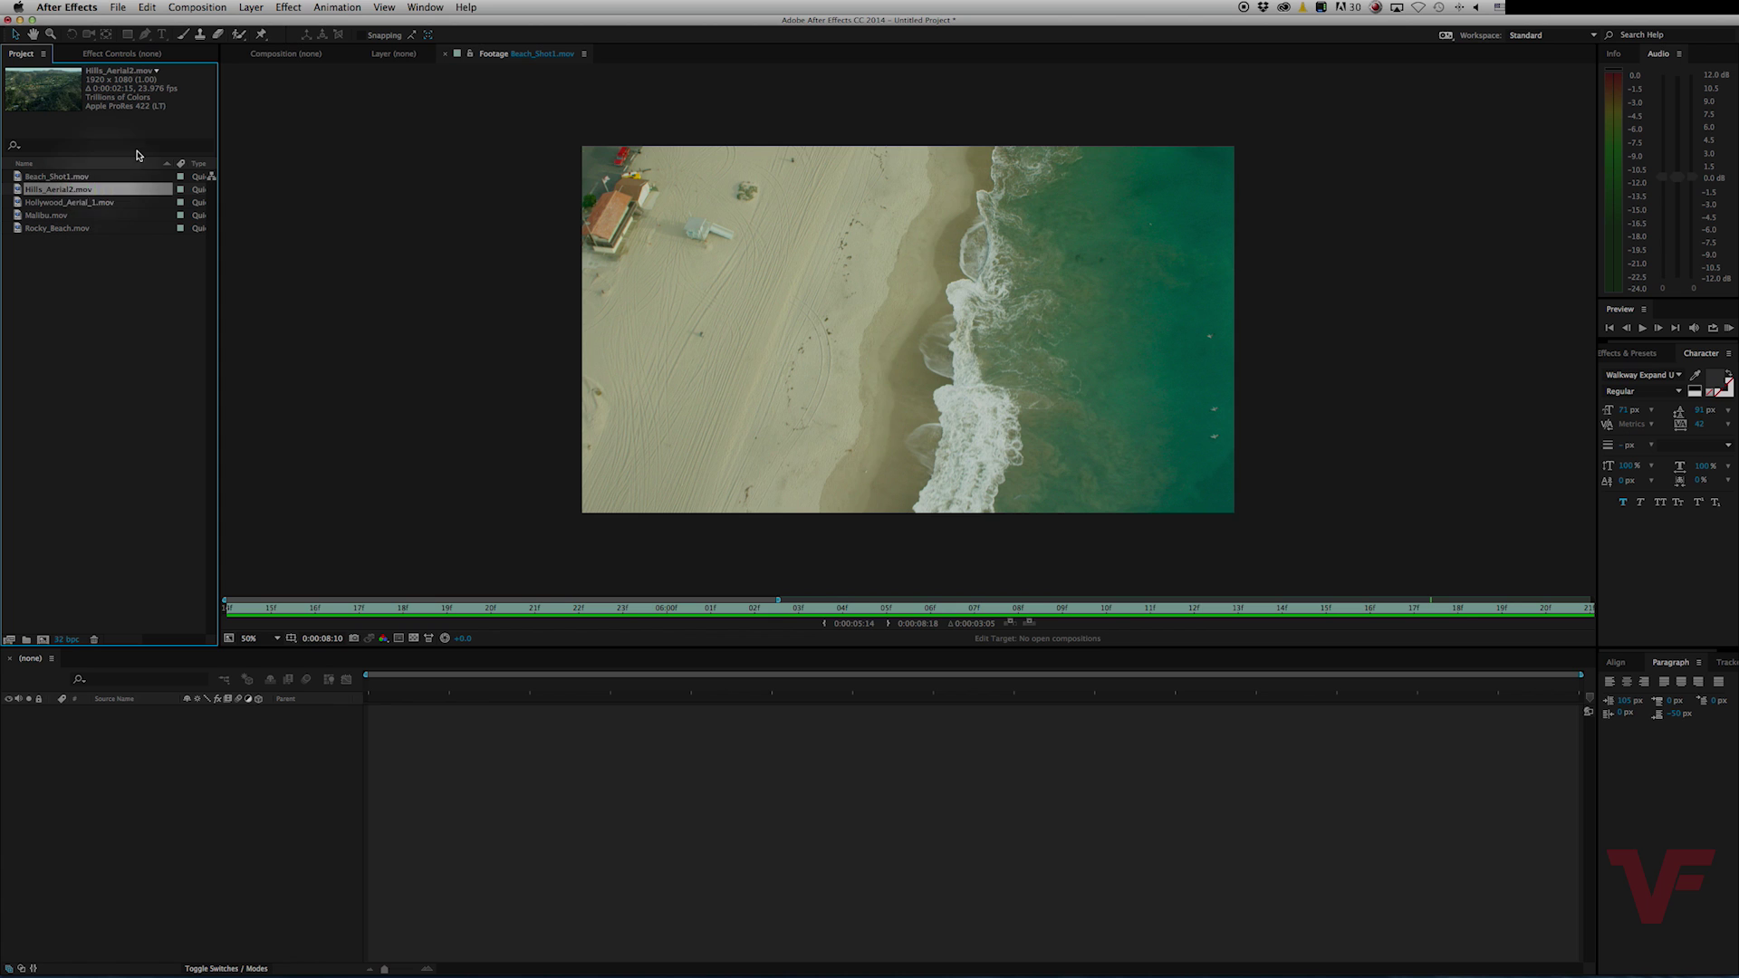
left_click(102, 202)
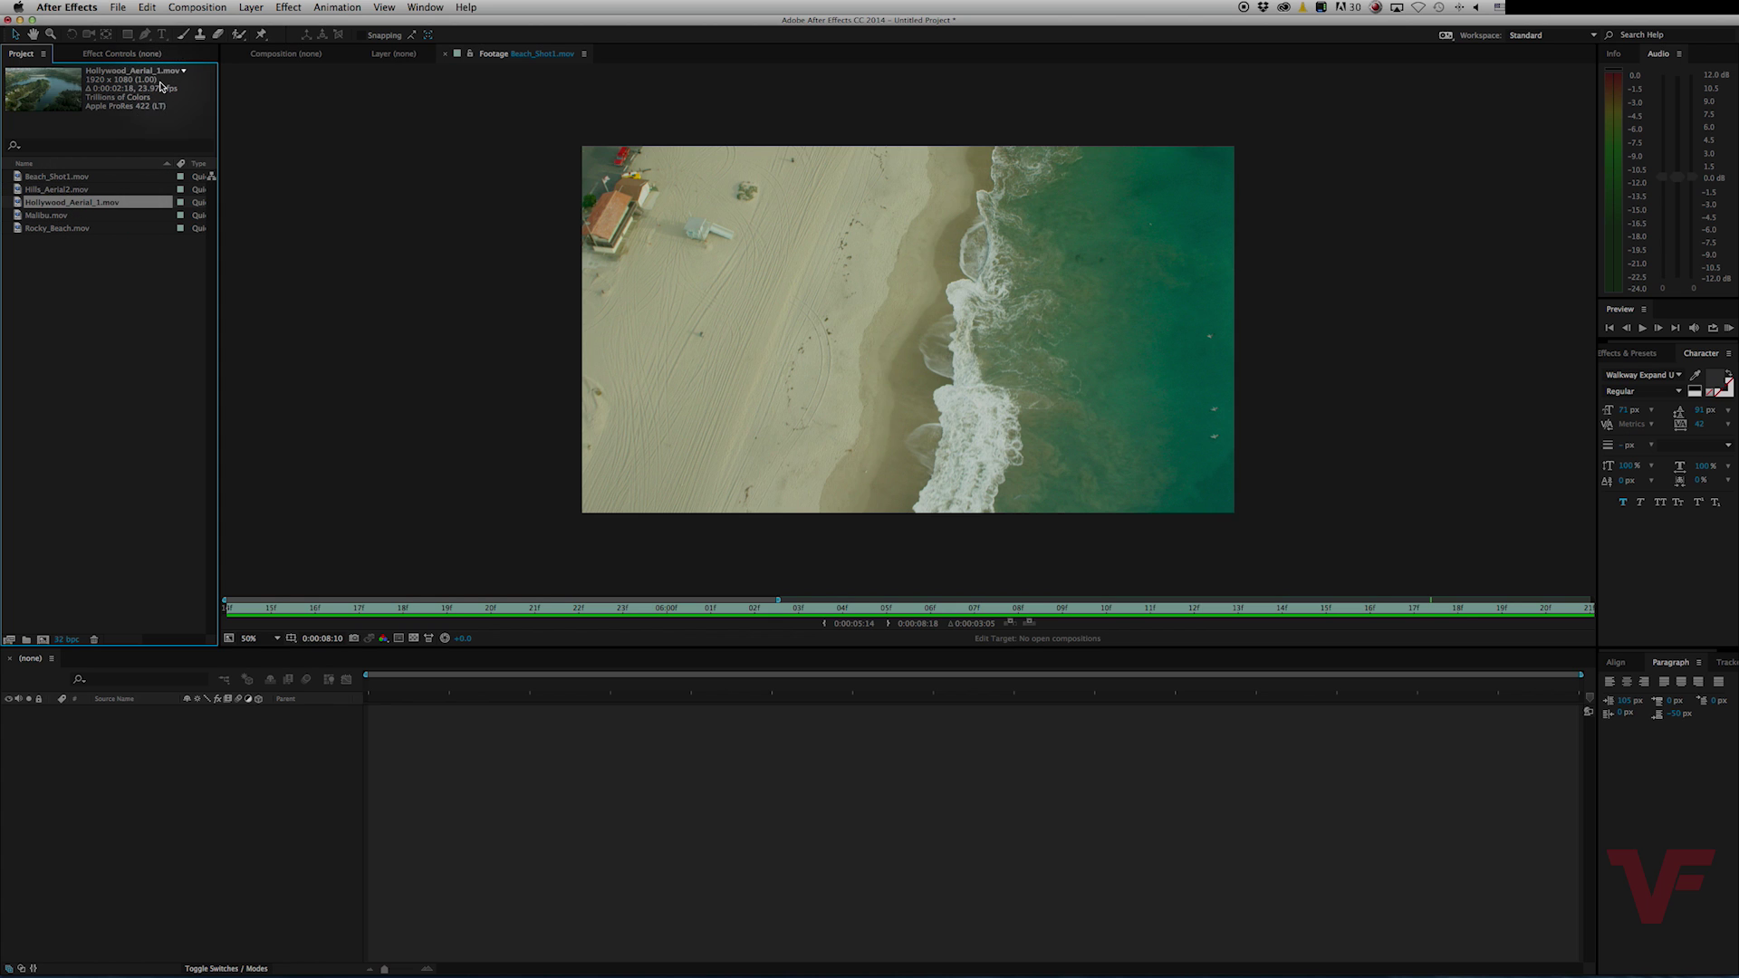
left_click(101, 216)
left_click(80, 178)
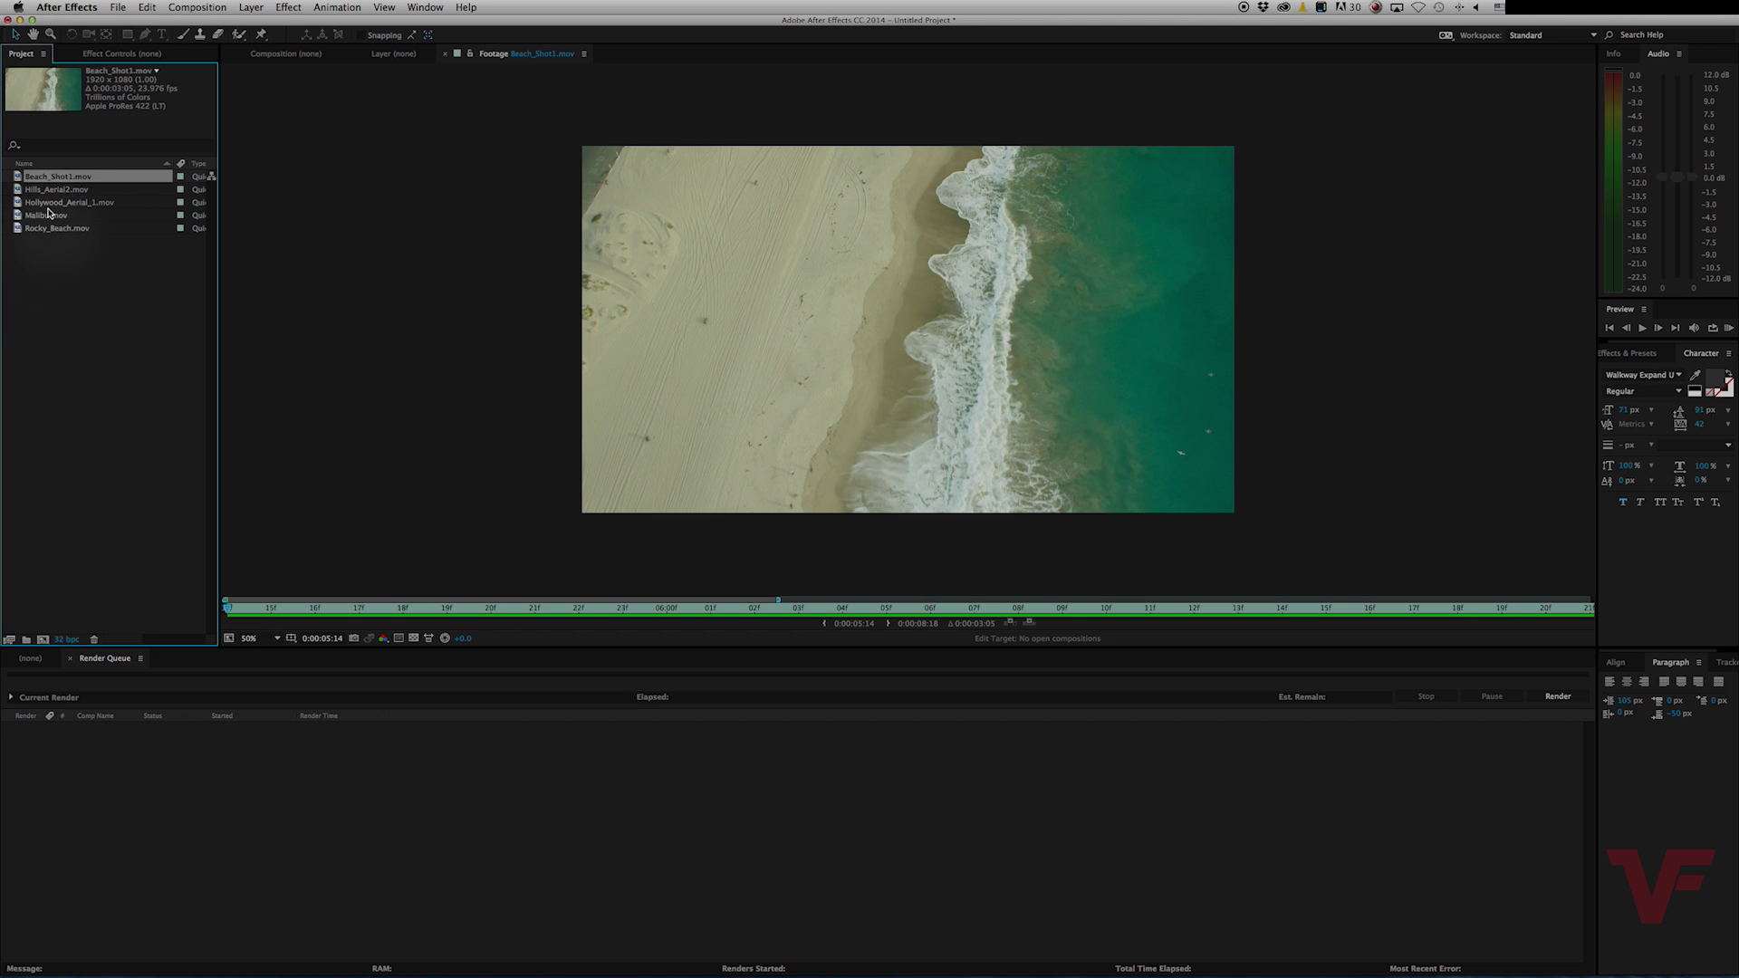
Create a 00_assets folder and move all five footage clips into it.
right_click(91, 266)
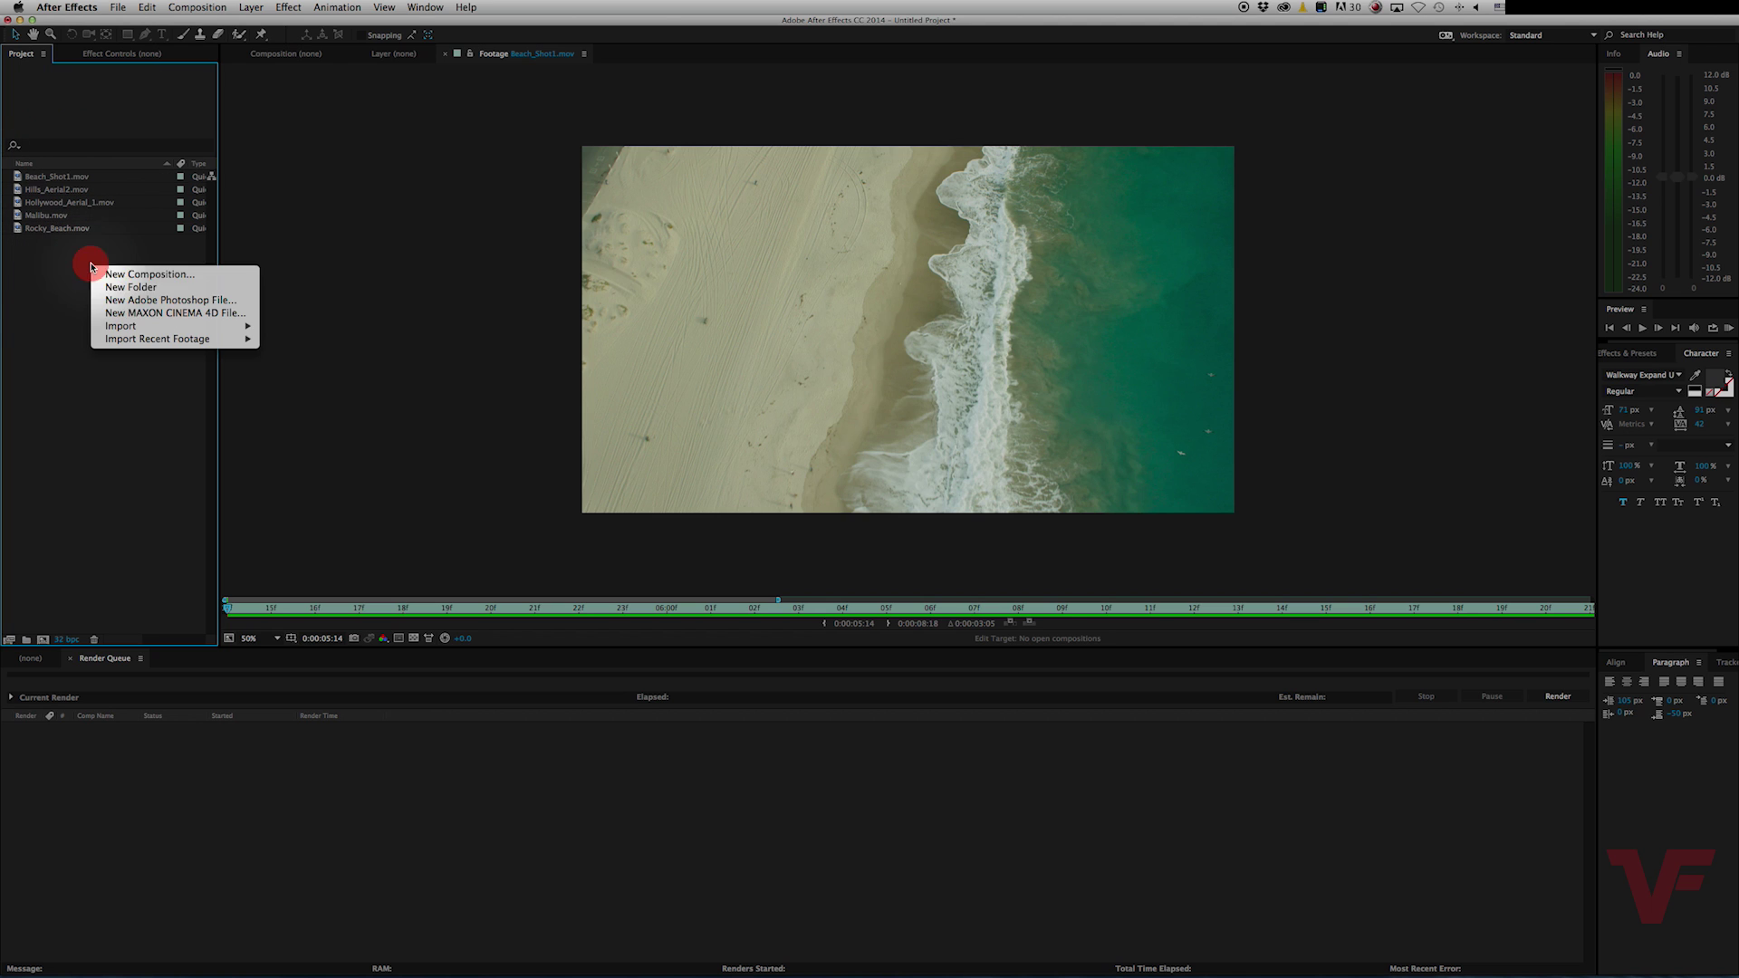
left_click(129, 287)
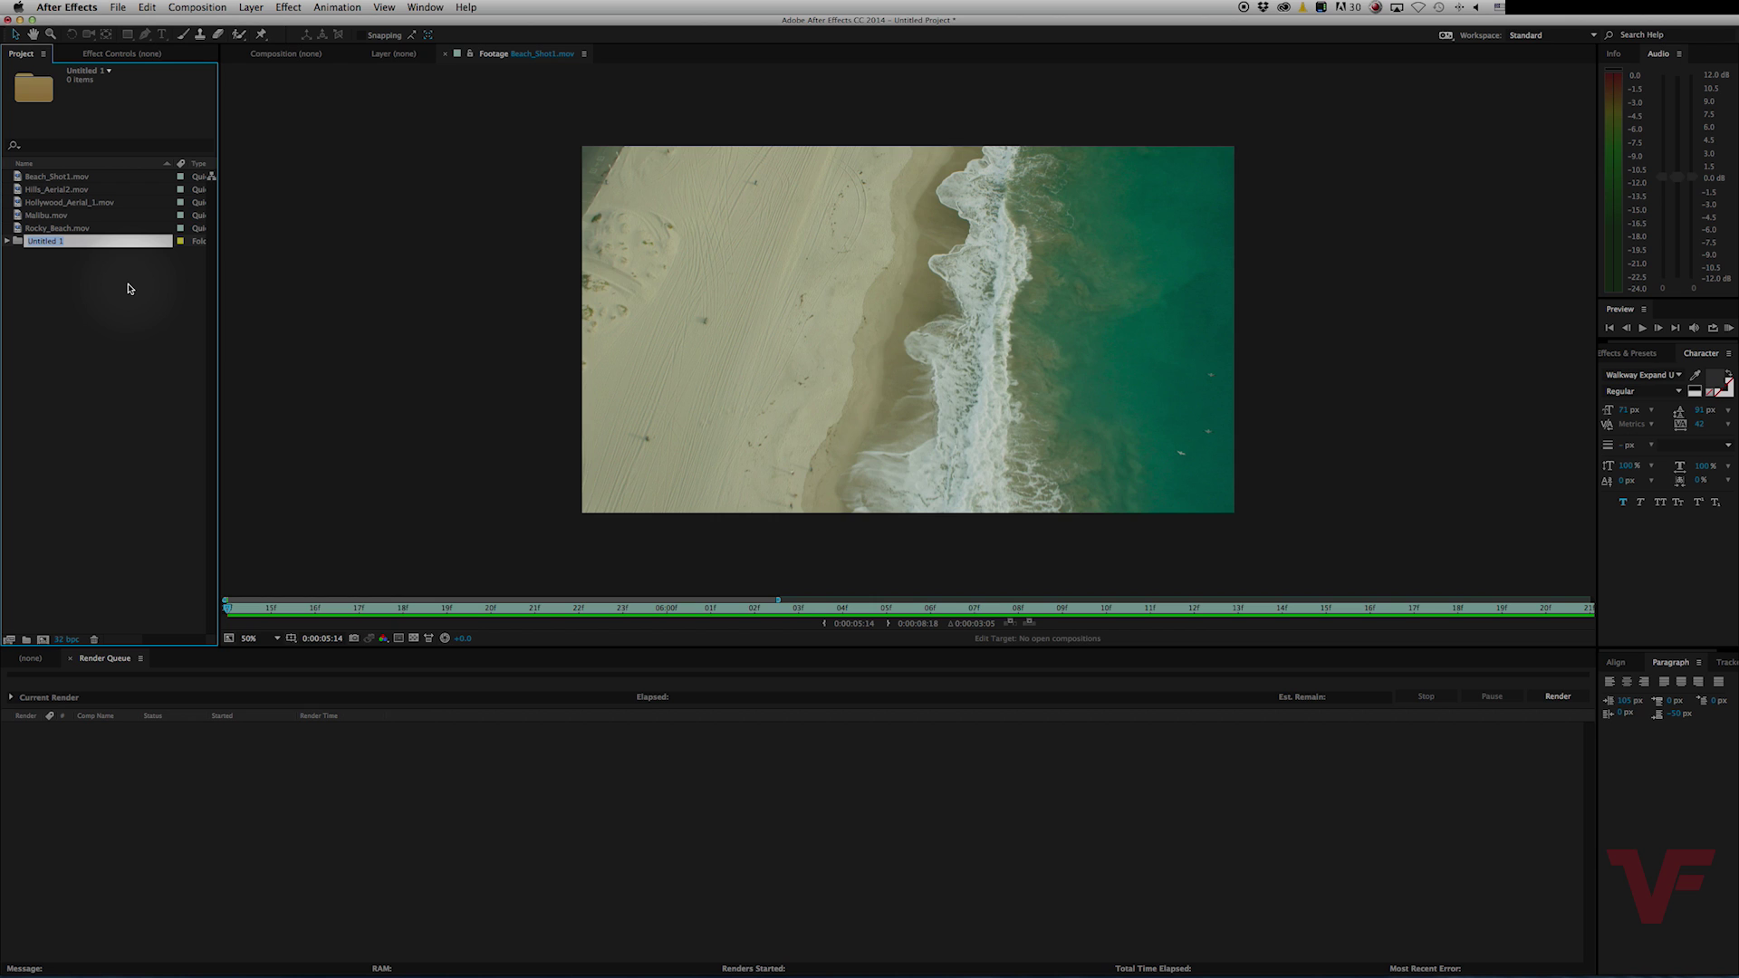
type("00_assets")
key("Return")
left_click(53, 189)
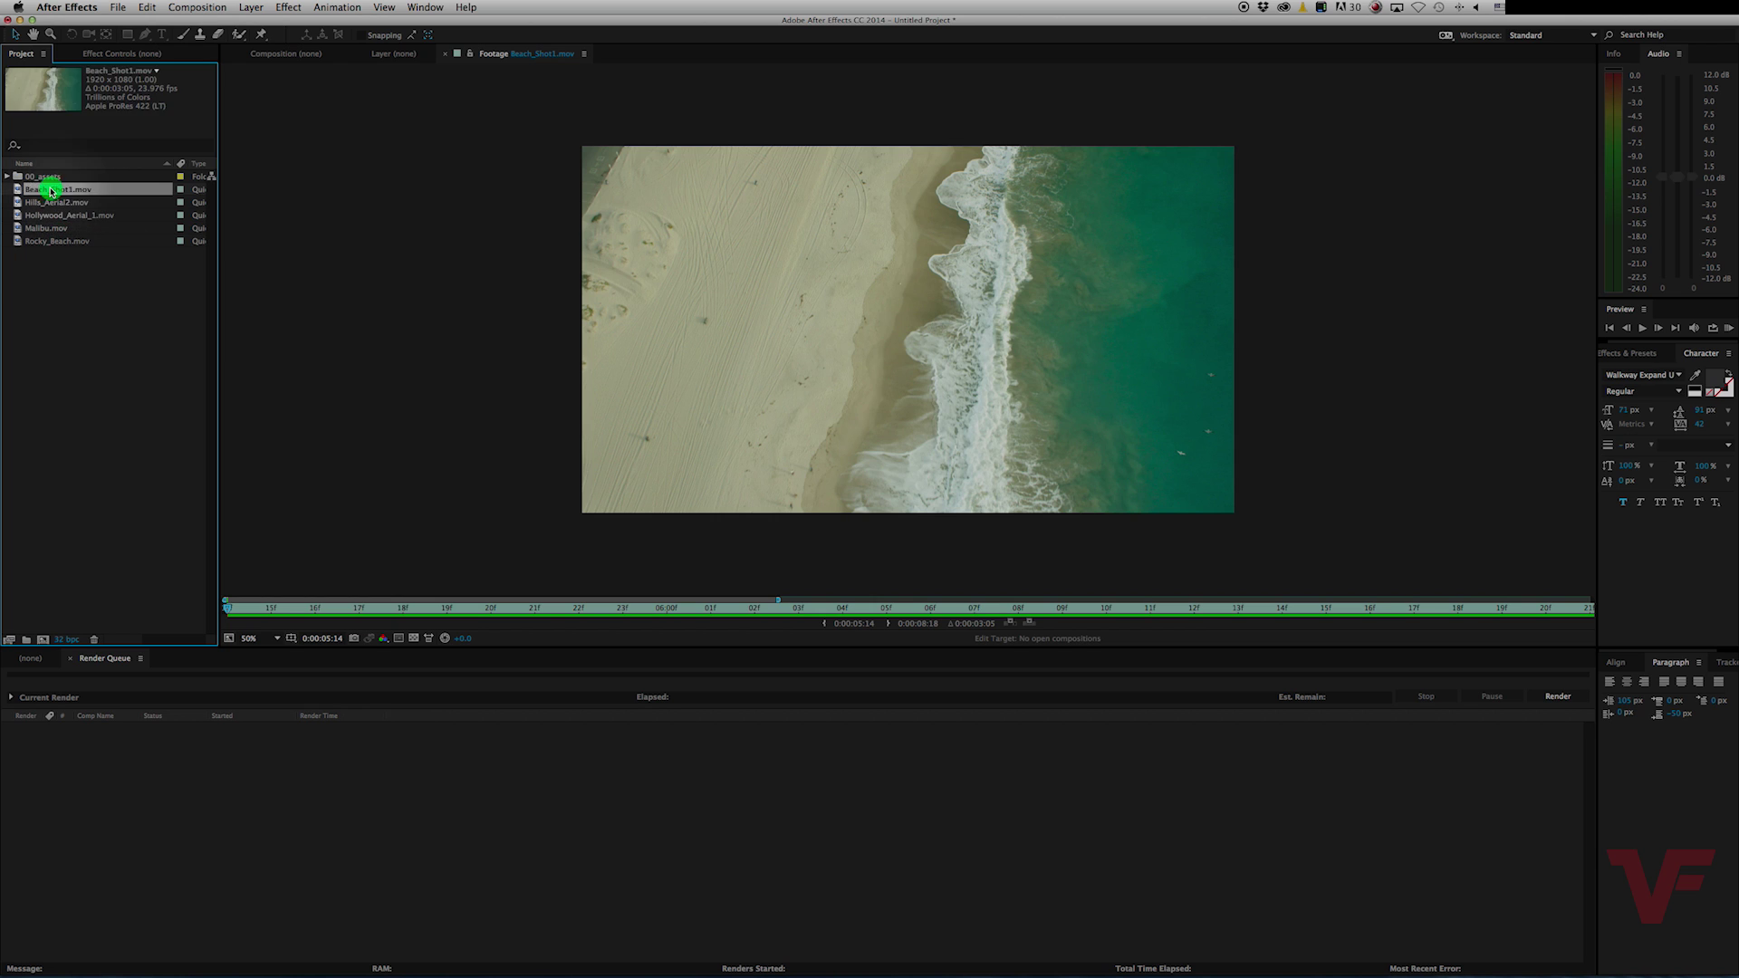
left_click(49, 239, "shift")
left_click_drag(49, 240, 41, 177)
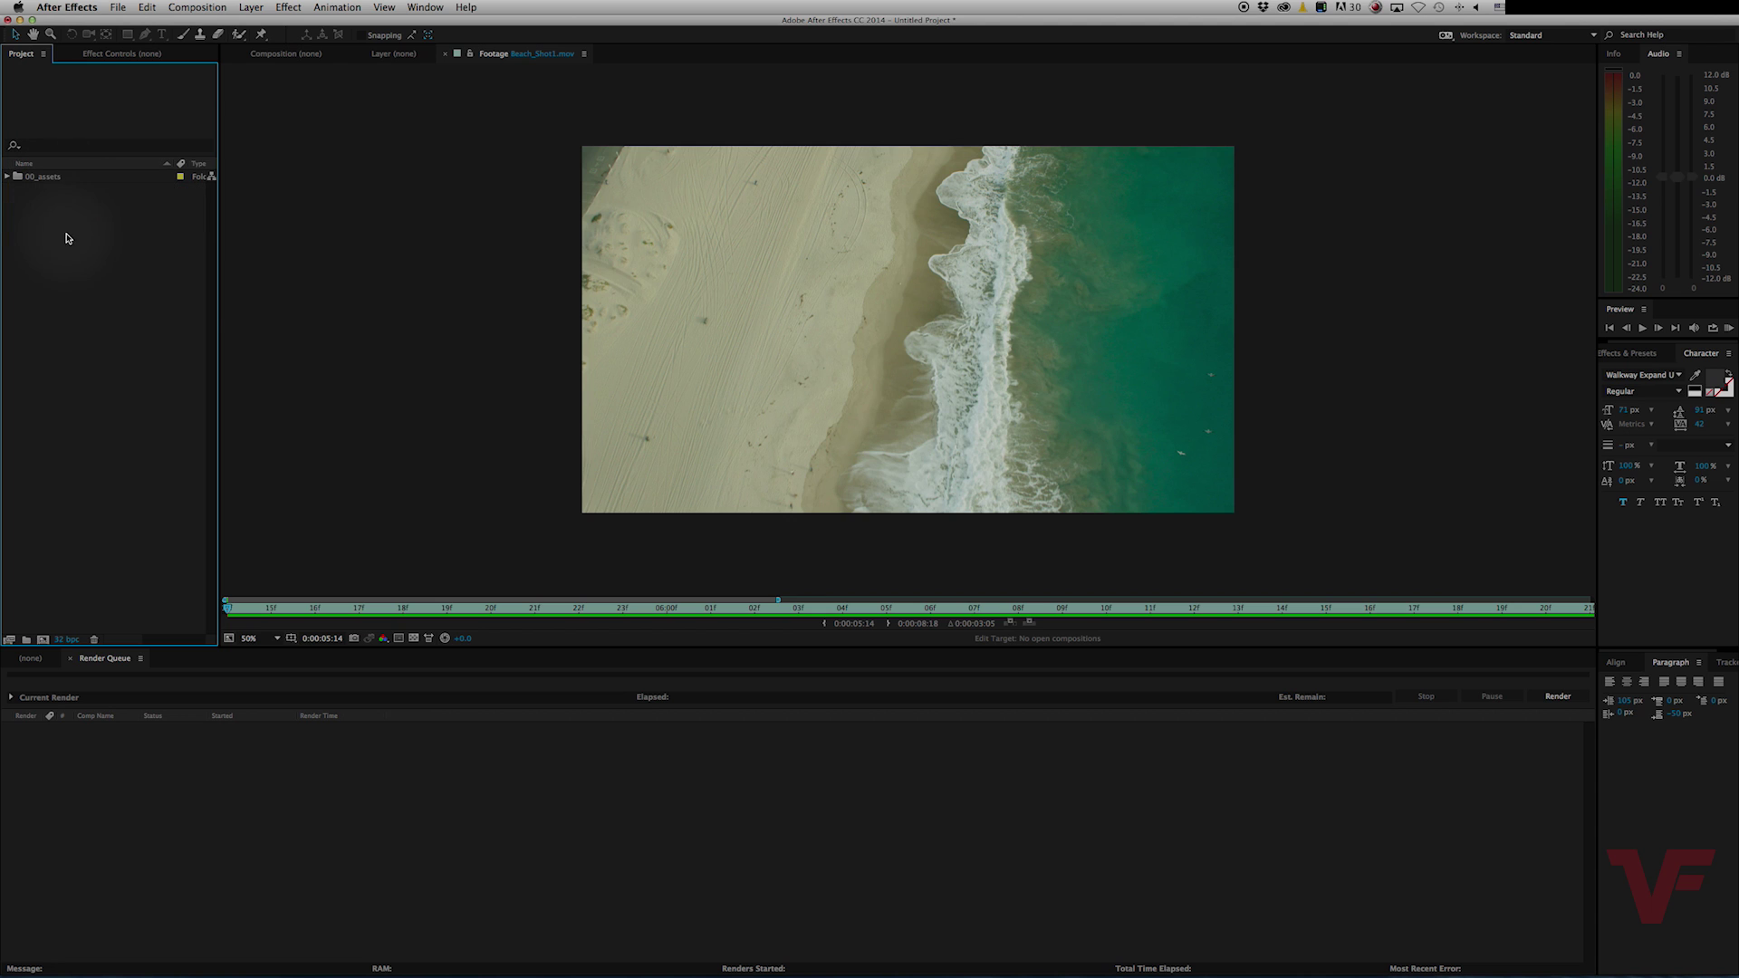
Add a second project folder named 01_Comps beside 00_assets.
right_click(68, 238)
left_click(92, 259)
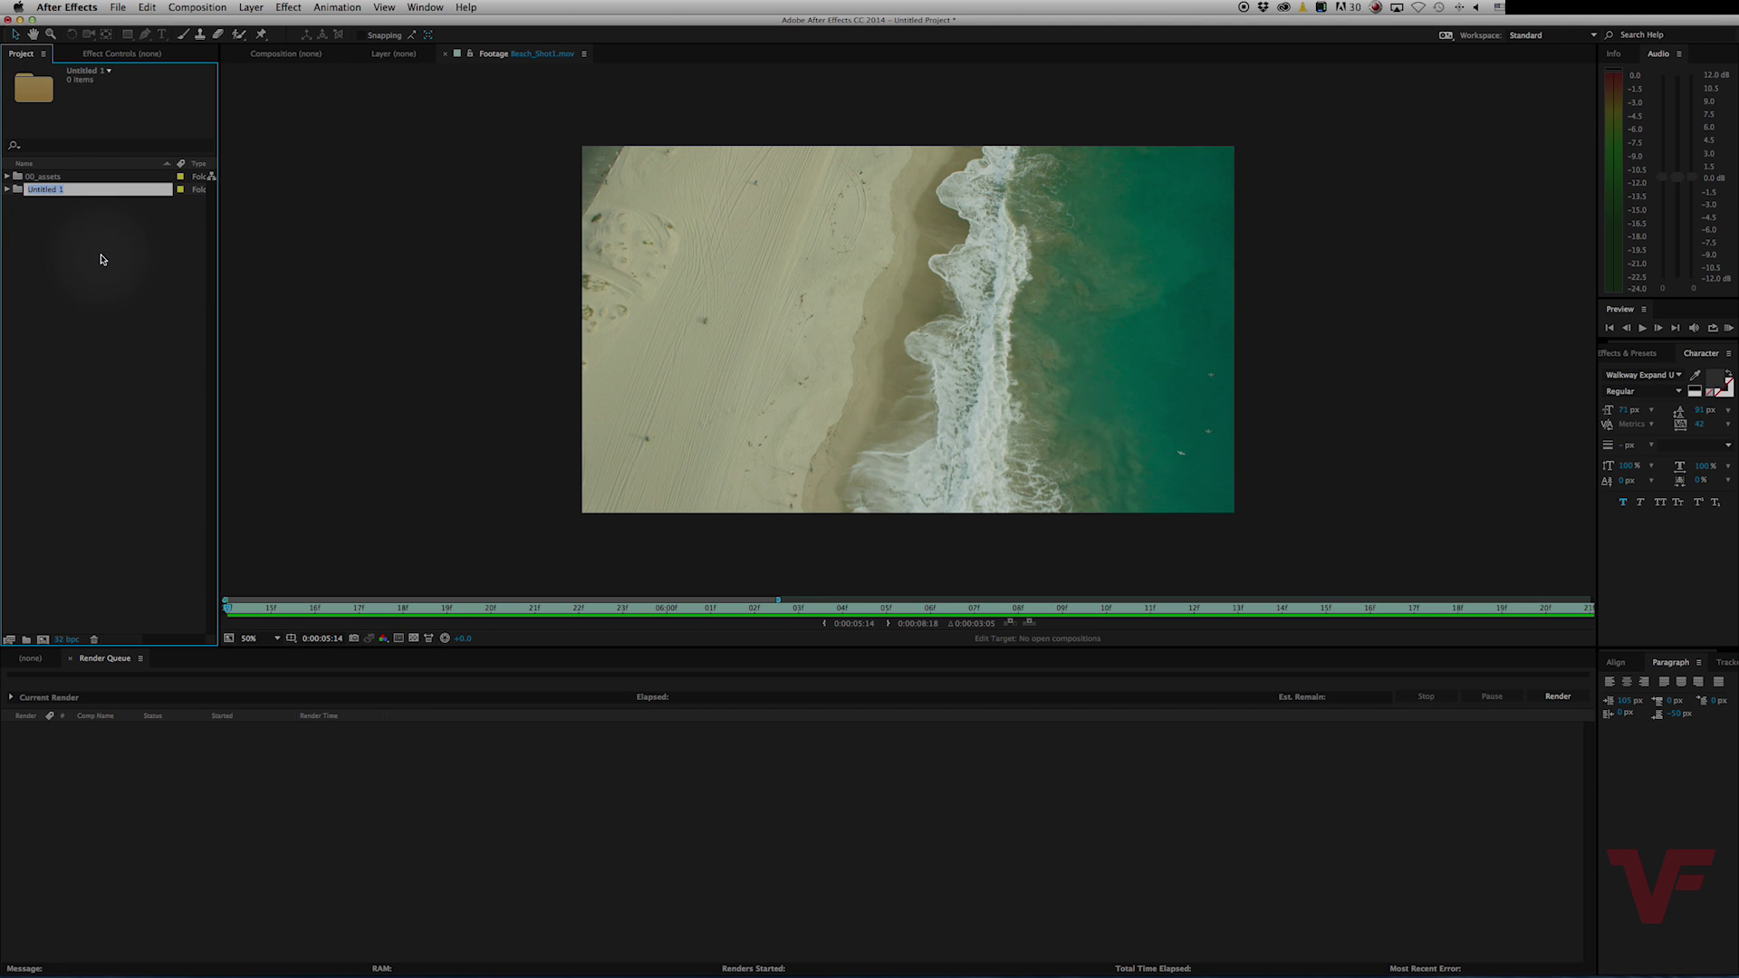
type("01_Comps")
key("Return")
left_click(44, 210)
left_click(7, 179)
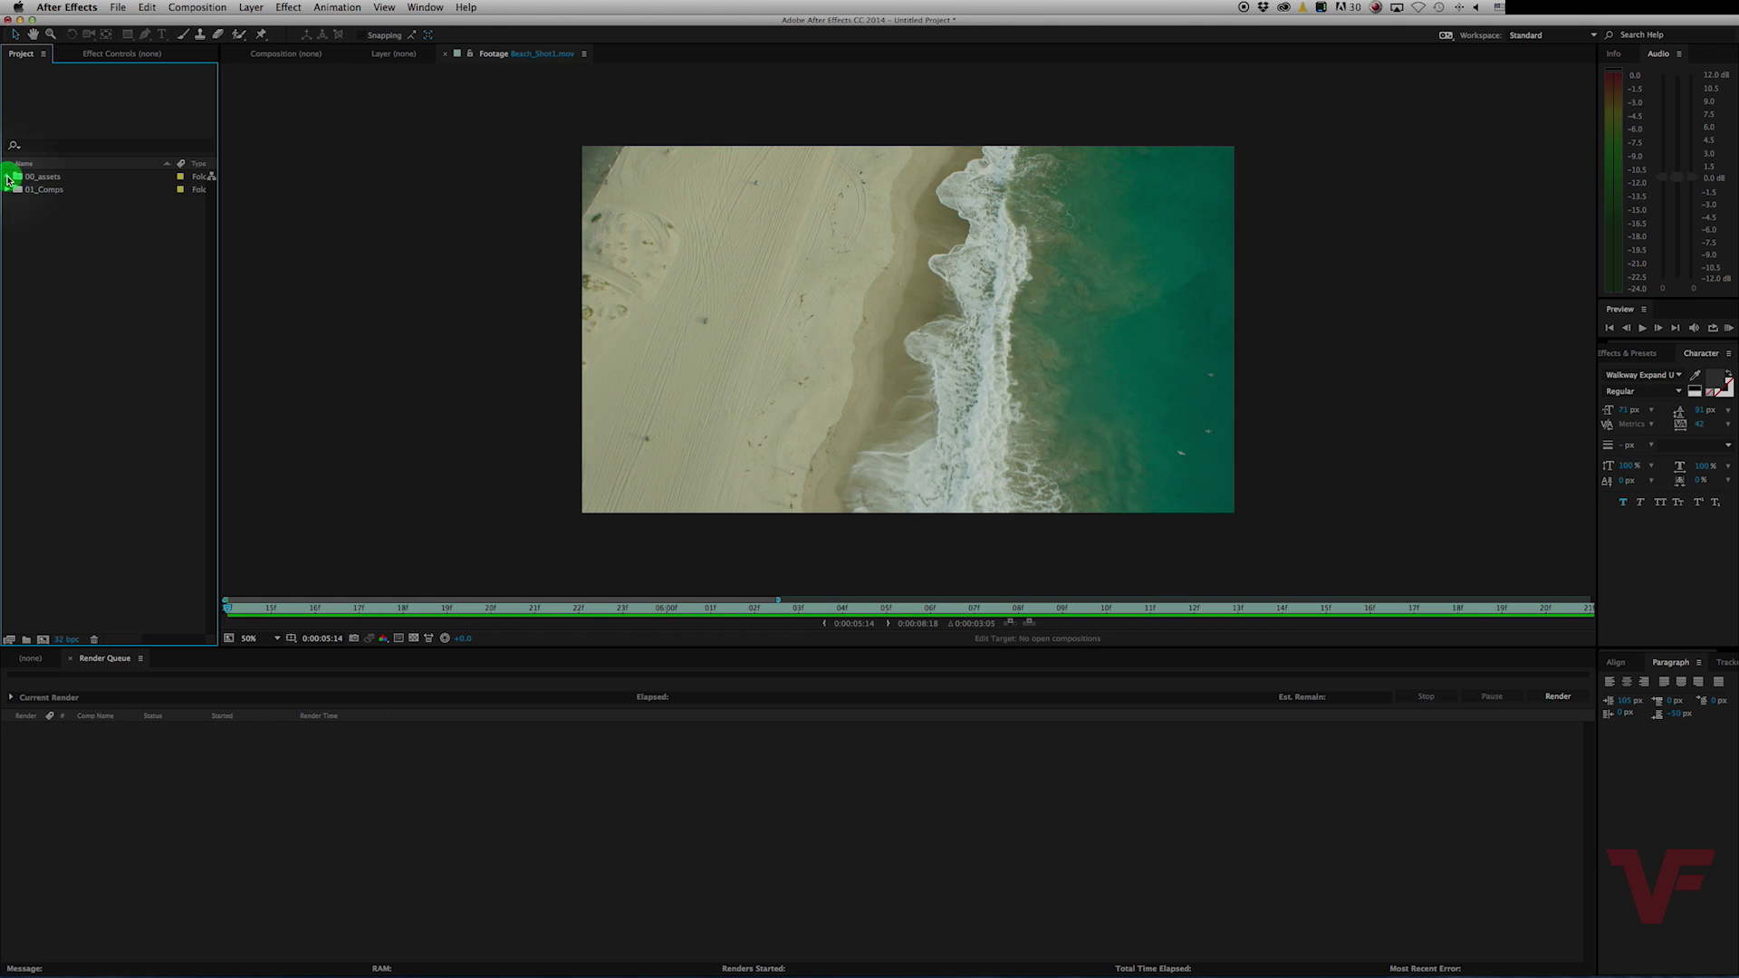
left_click(54, 190)
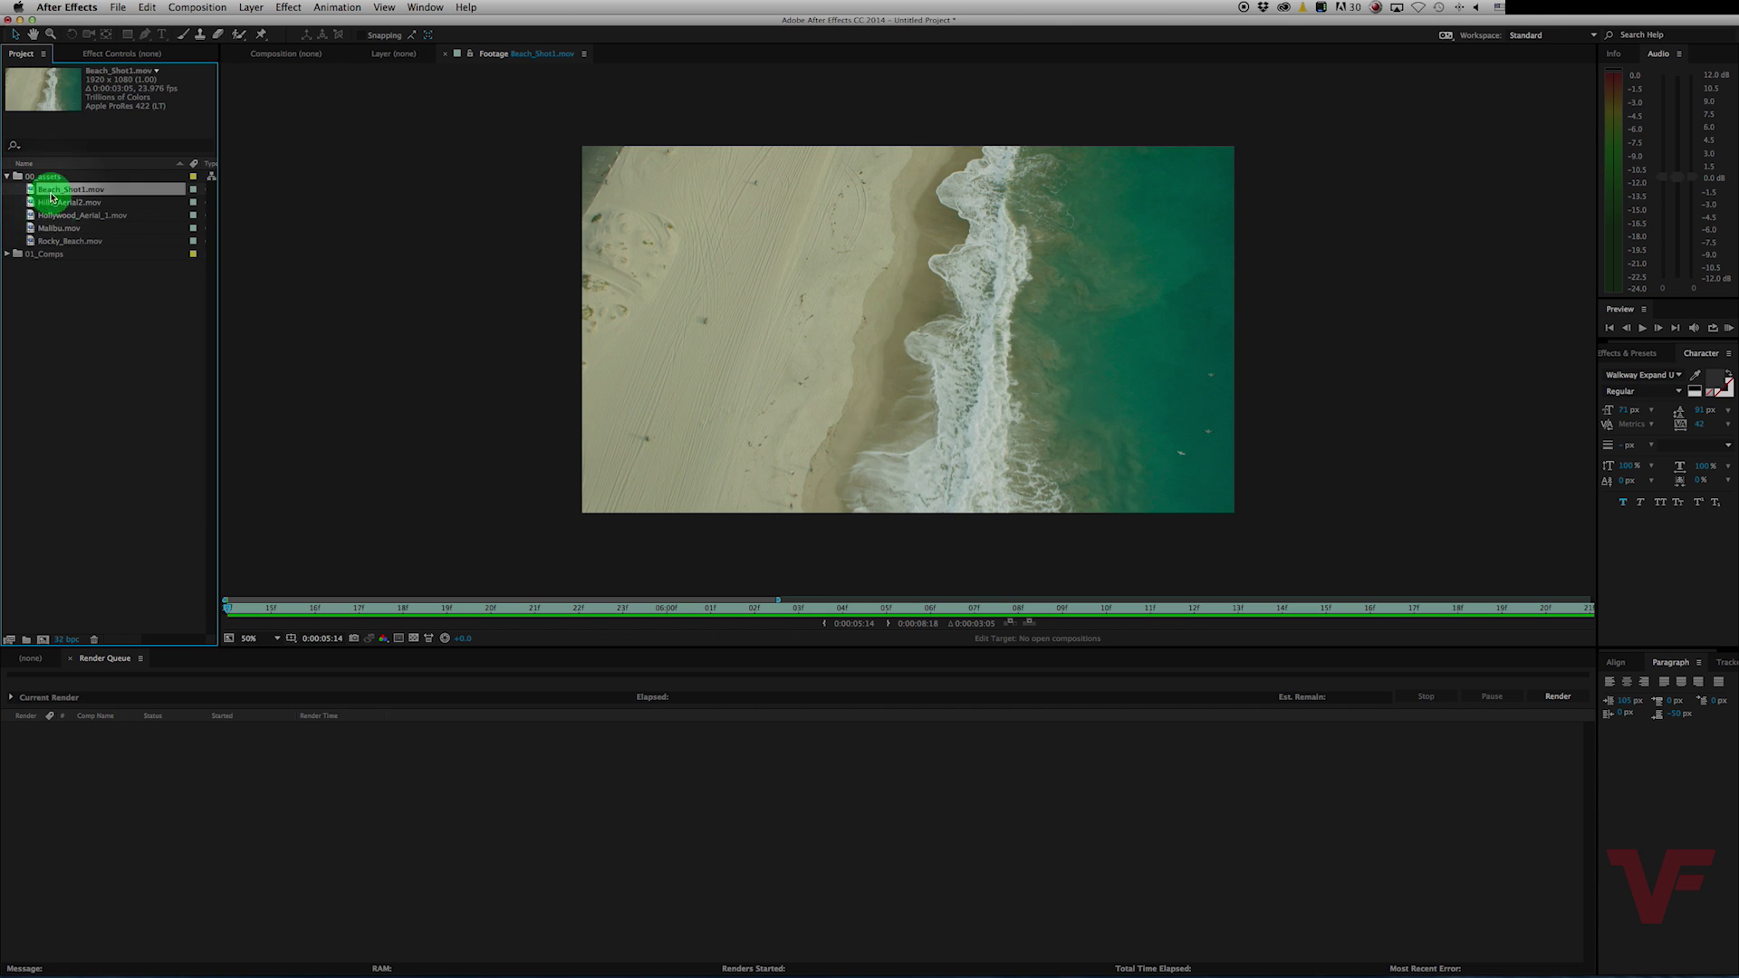
left_click(75, 242, "shift")
Make multiple compositions from the five selected clips and move them into 01_Comps.
right_click(92, 193)
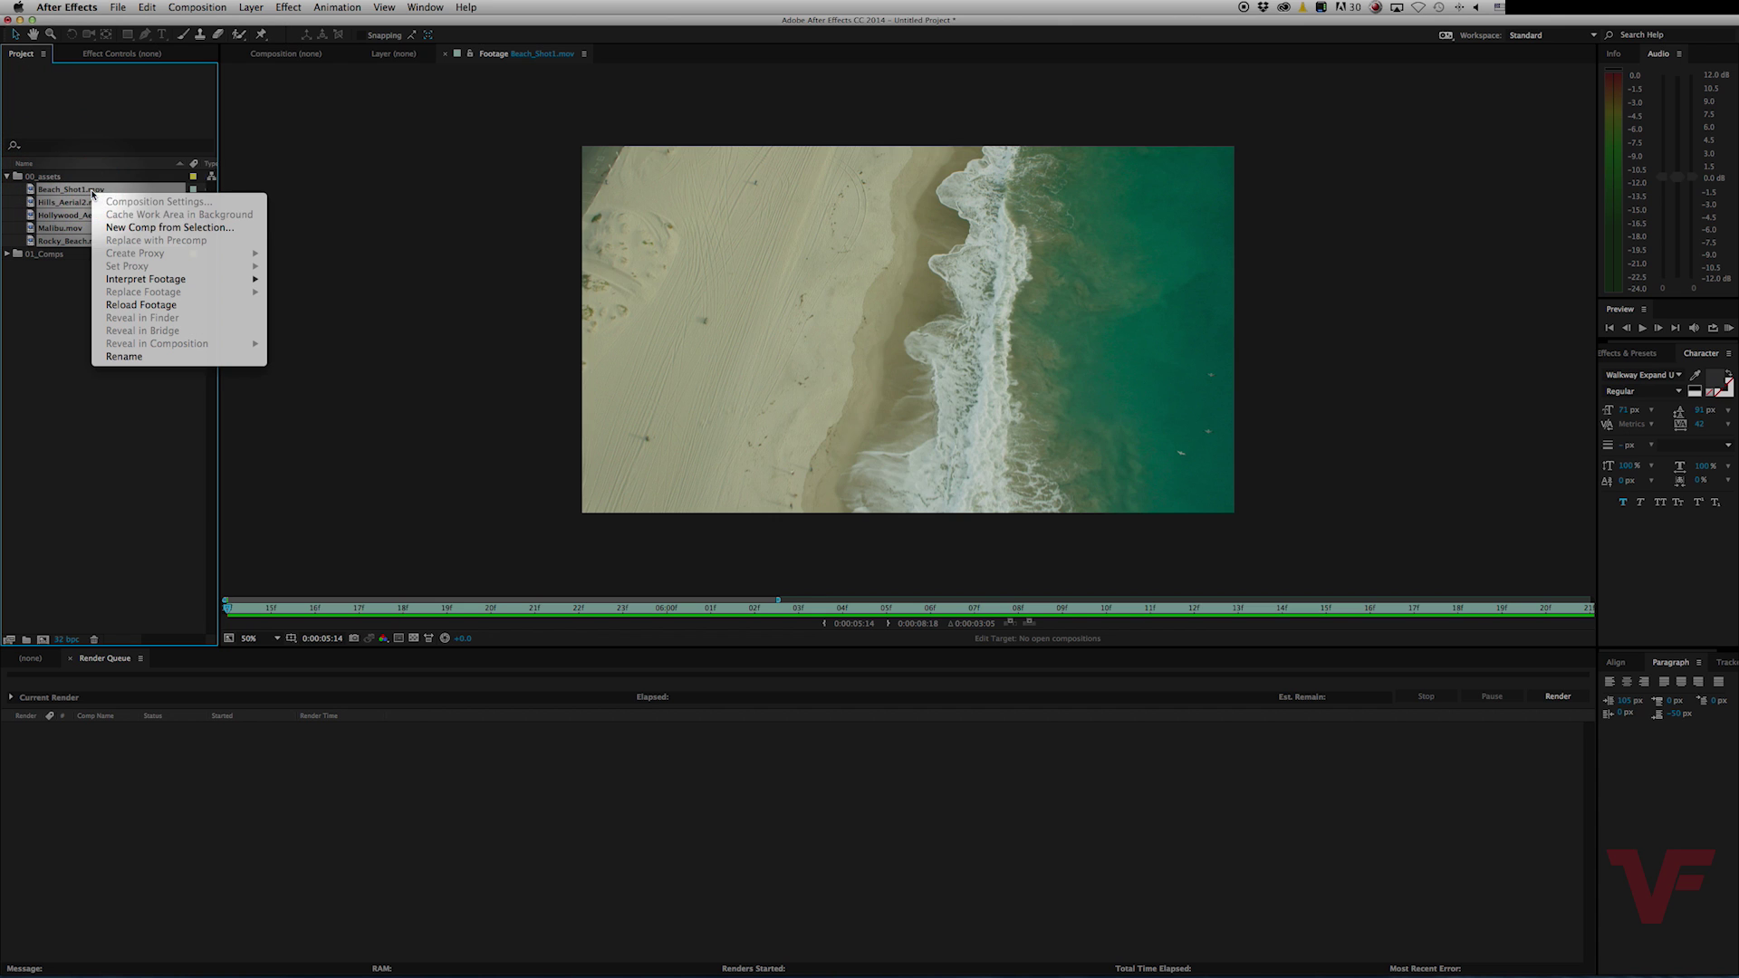
left_click(160, 227)
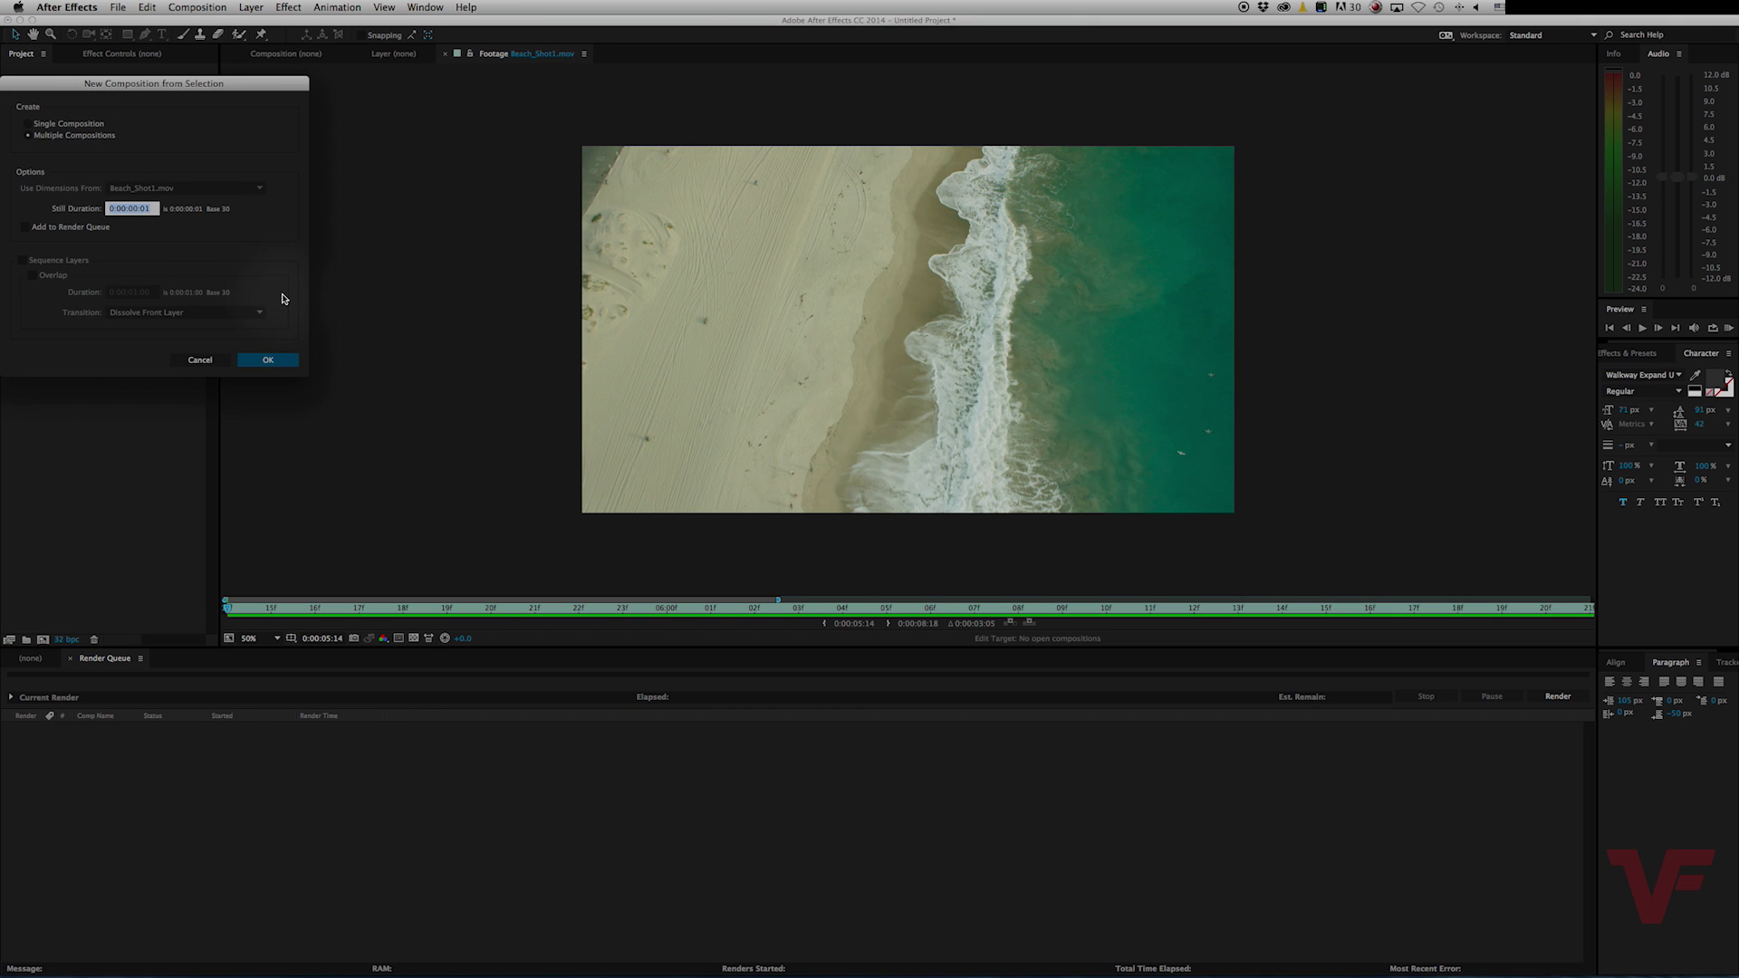
left_click(283, 363)
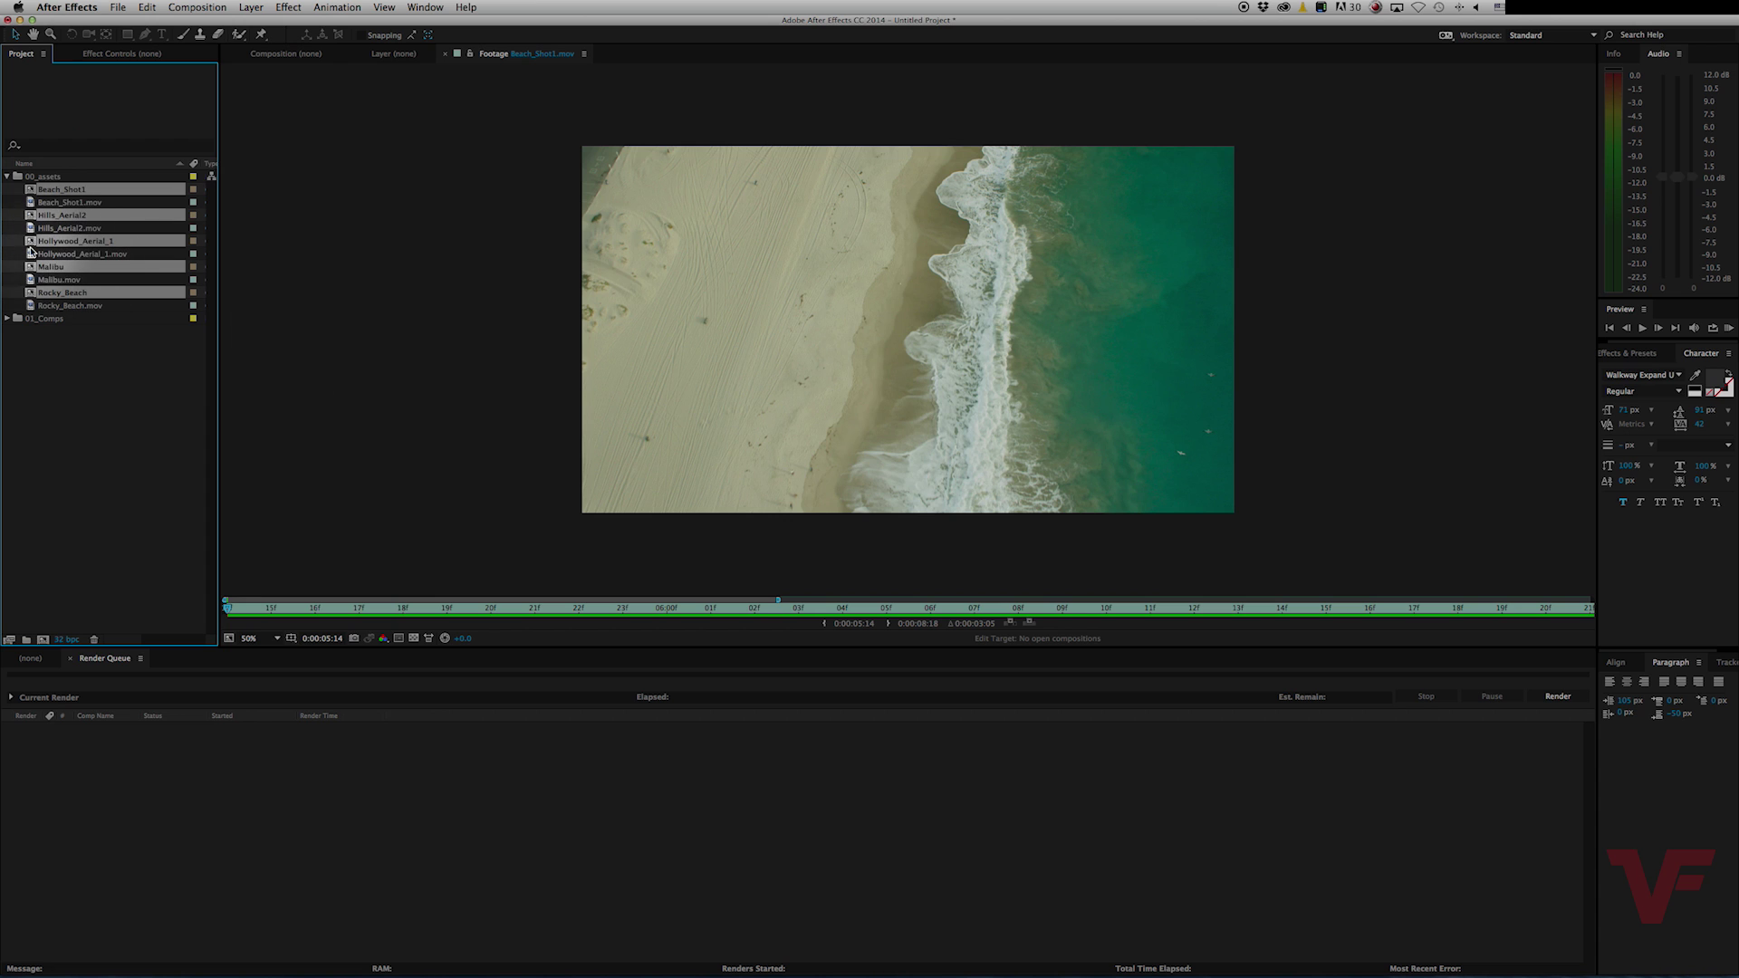
left_click_drag(30, 217, 31, 315)
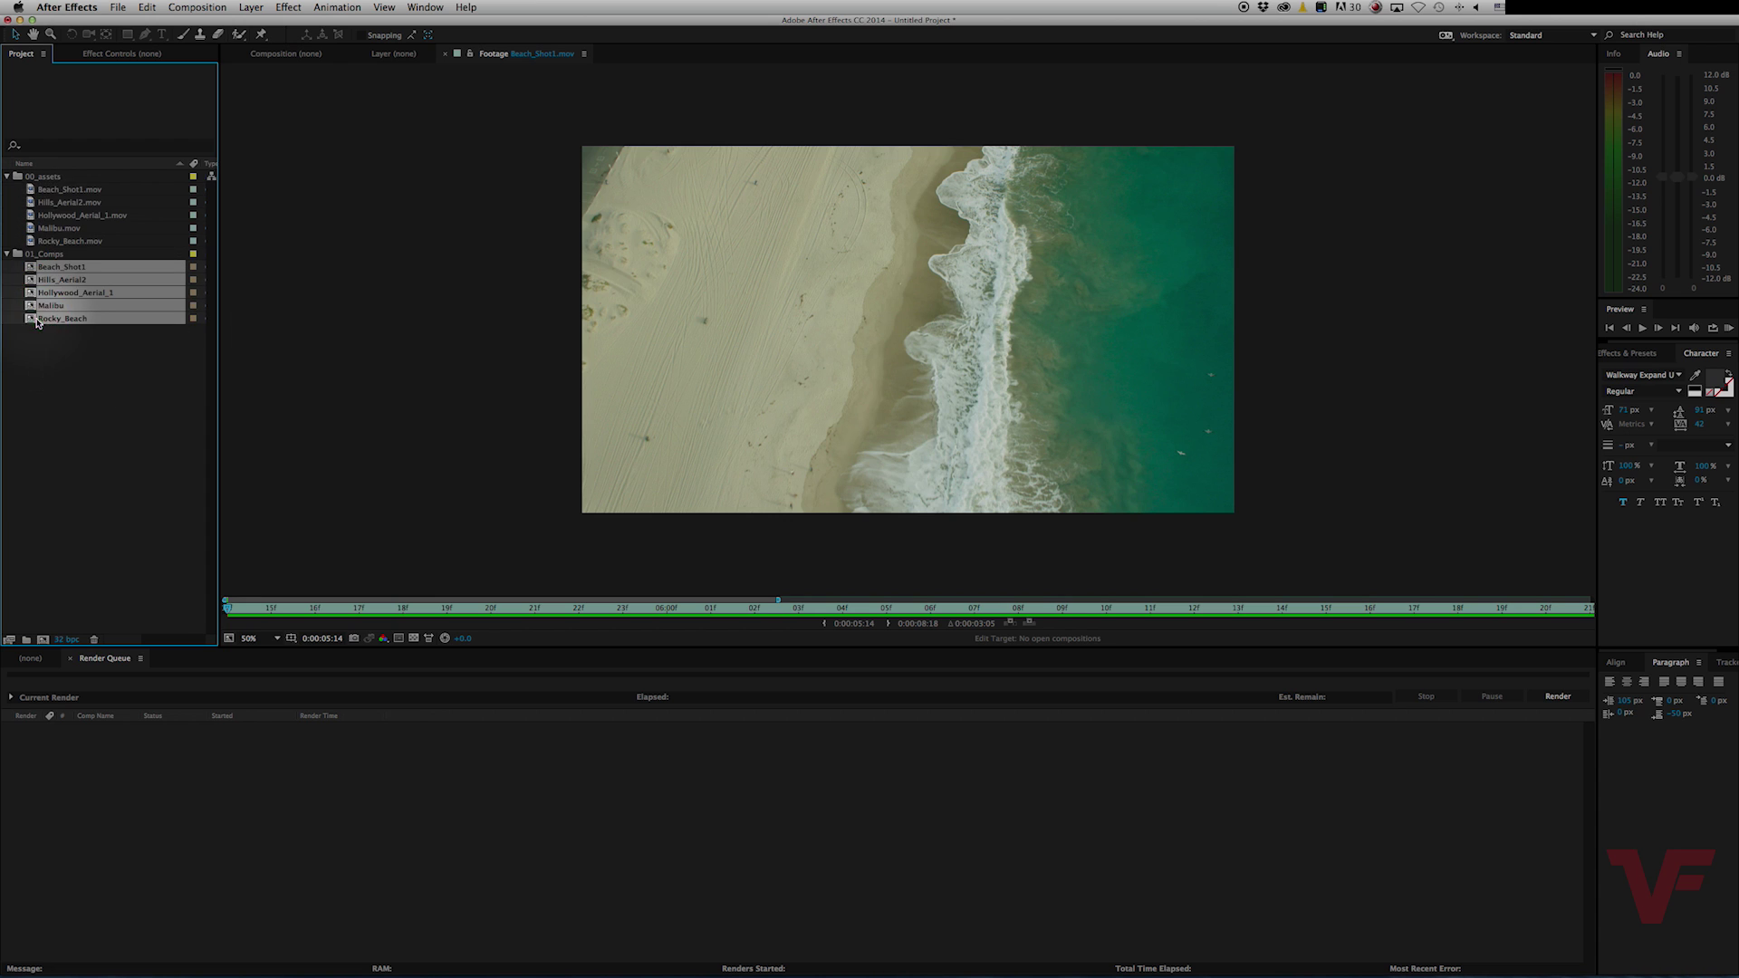
left_click(8, 177)
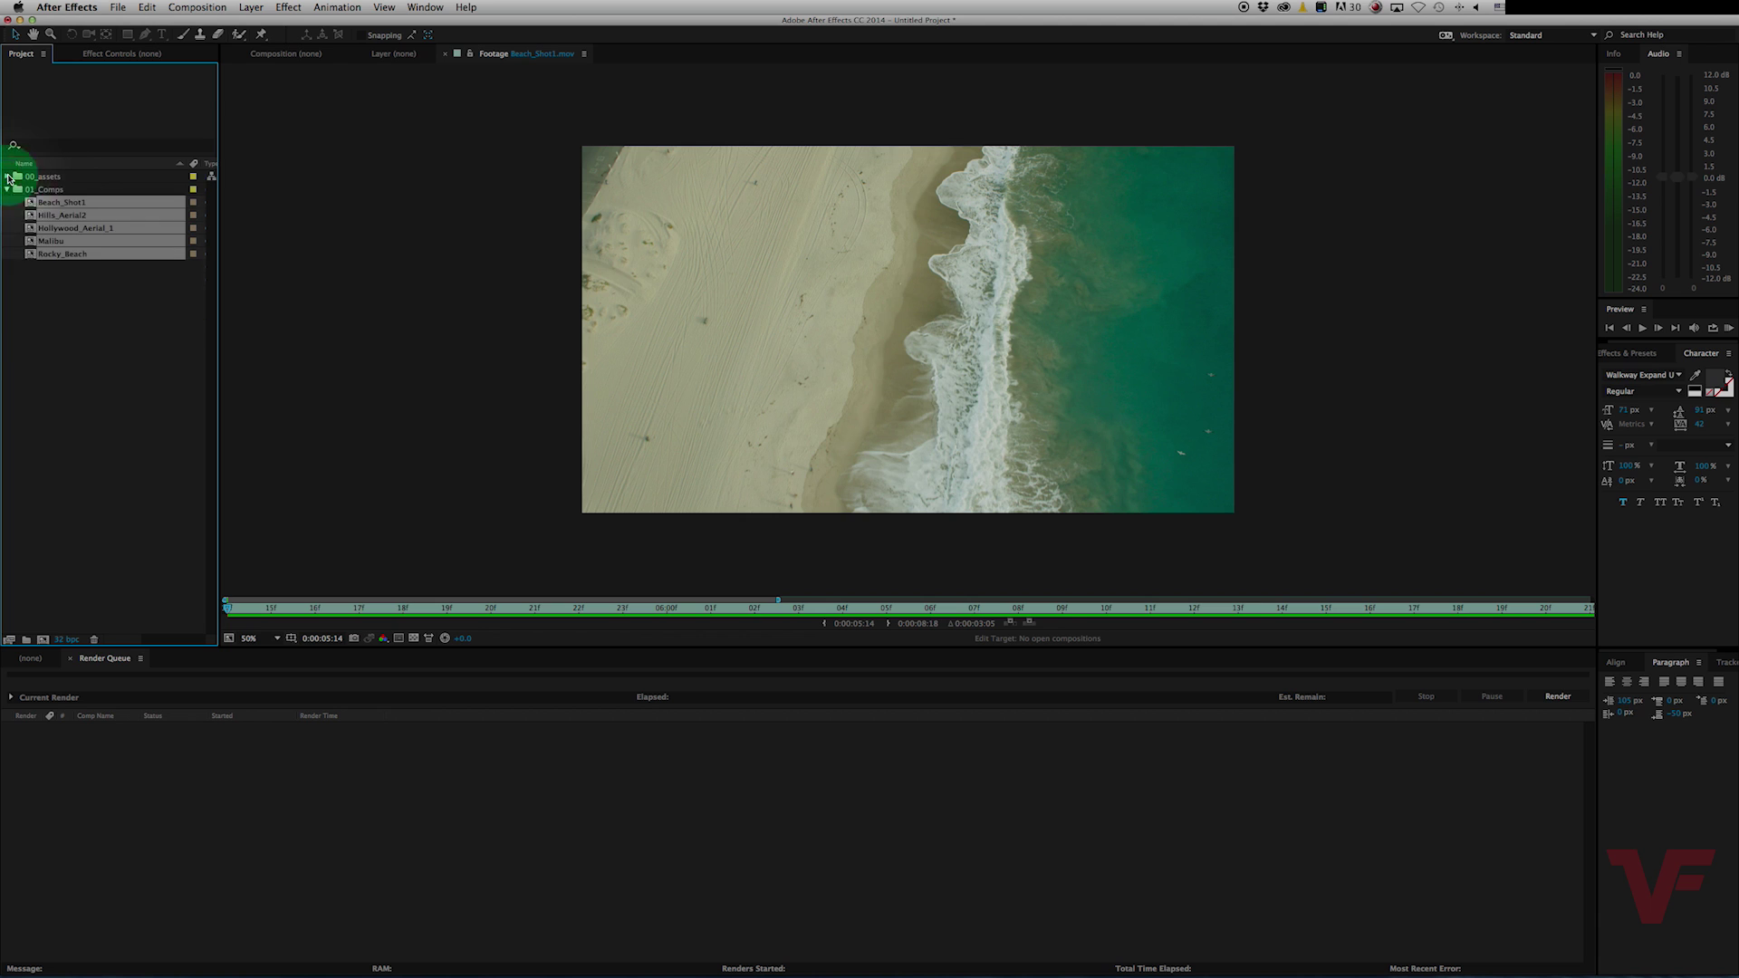
Add the five comps, Beach_Shot1 through Rocky_Beach, to the Adobe Media Encoder queue.
left_click(58, 330)
left_click(59, 202)
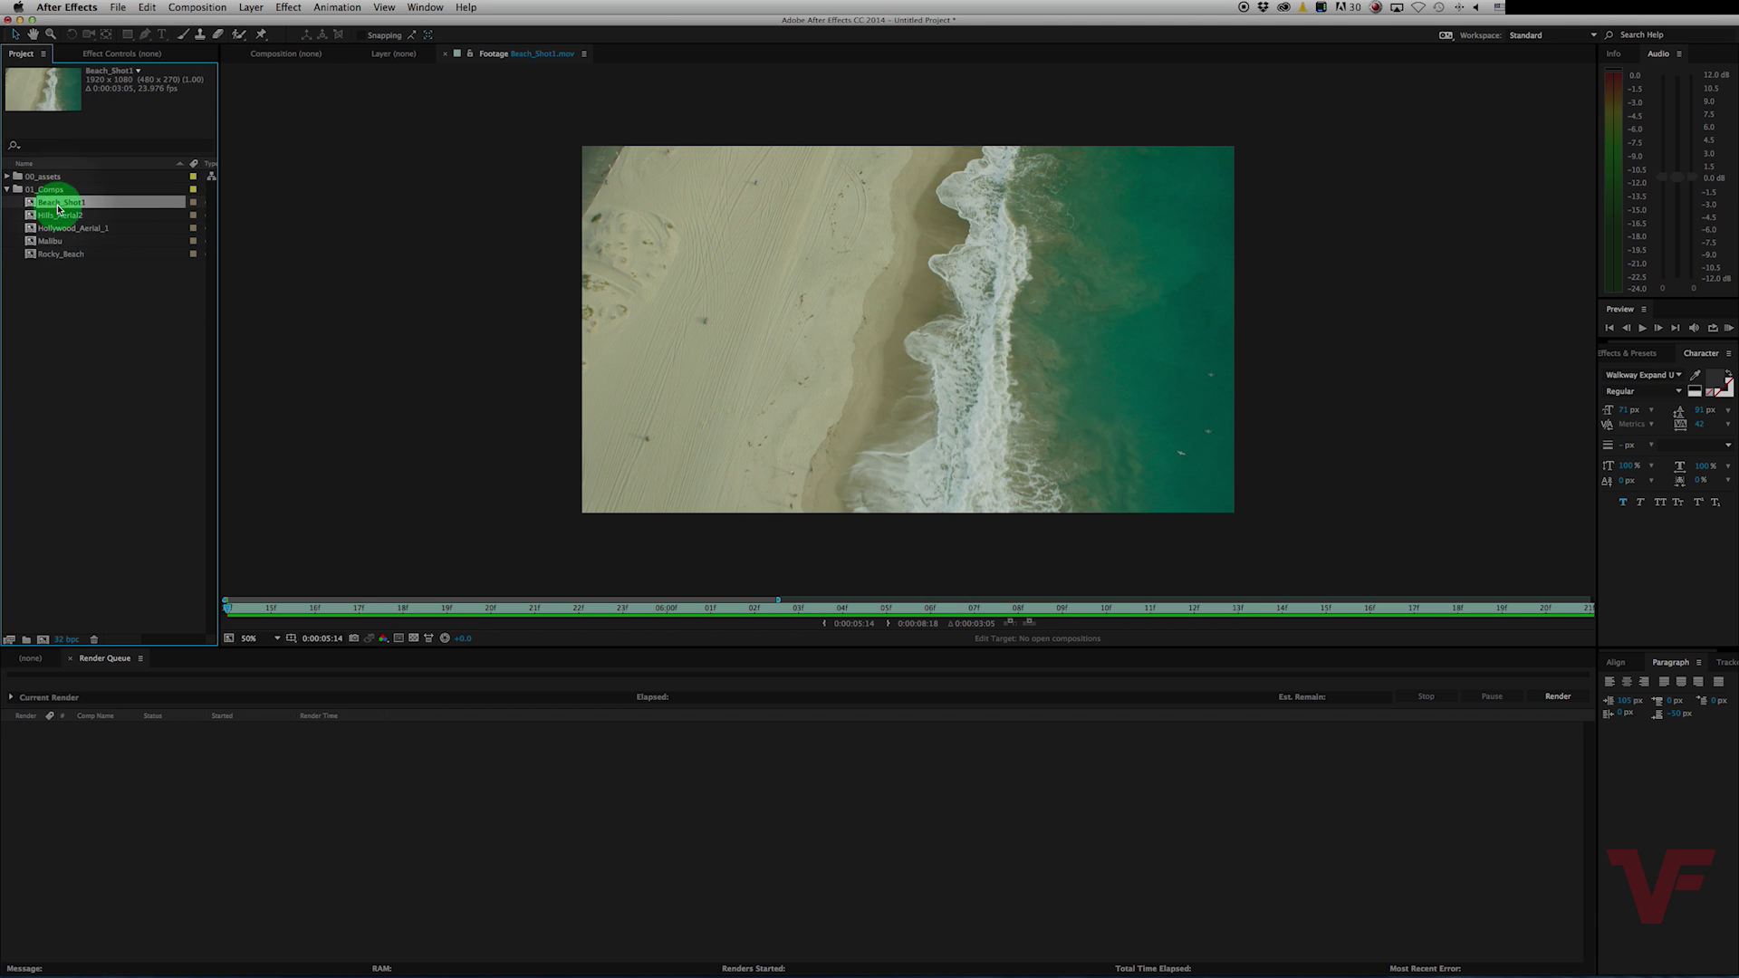
left_click(74, 261, "shift")
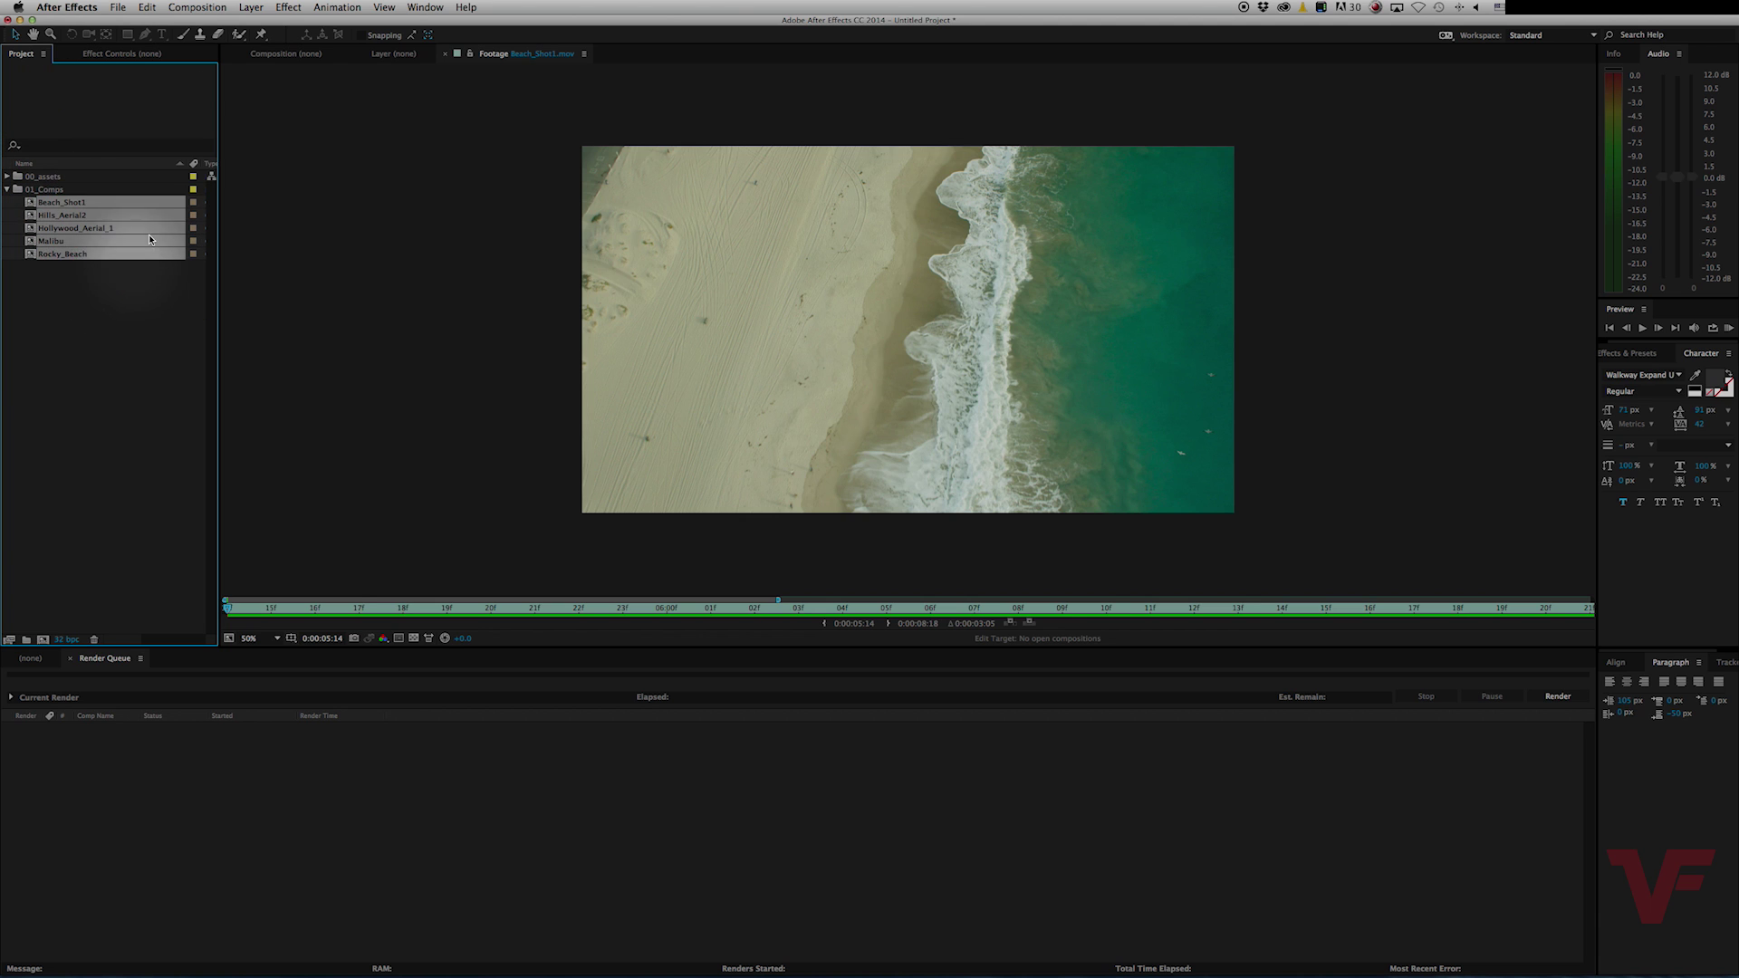
left_click(201, 9)
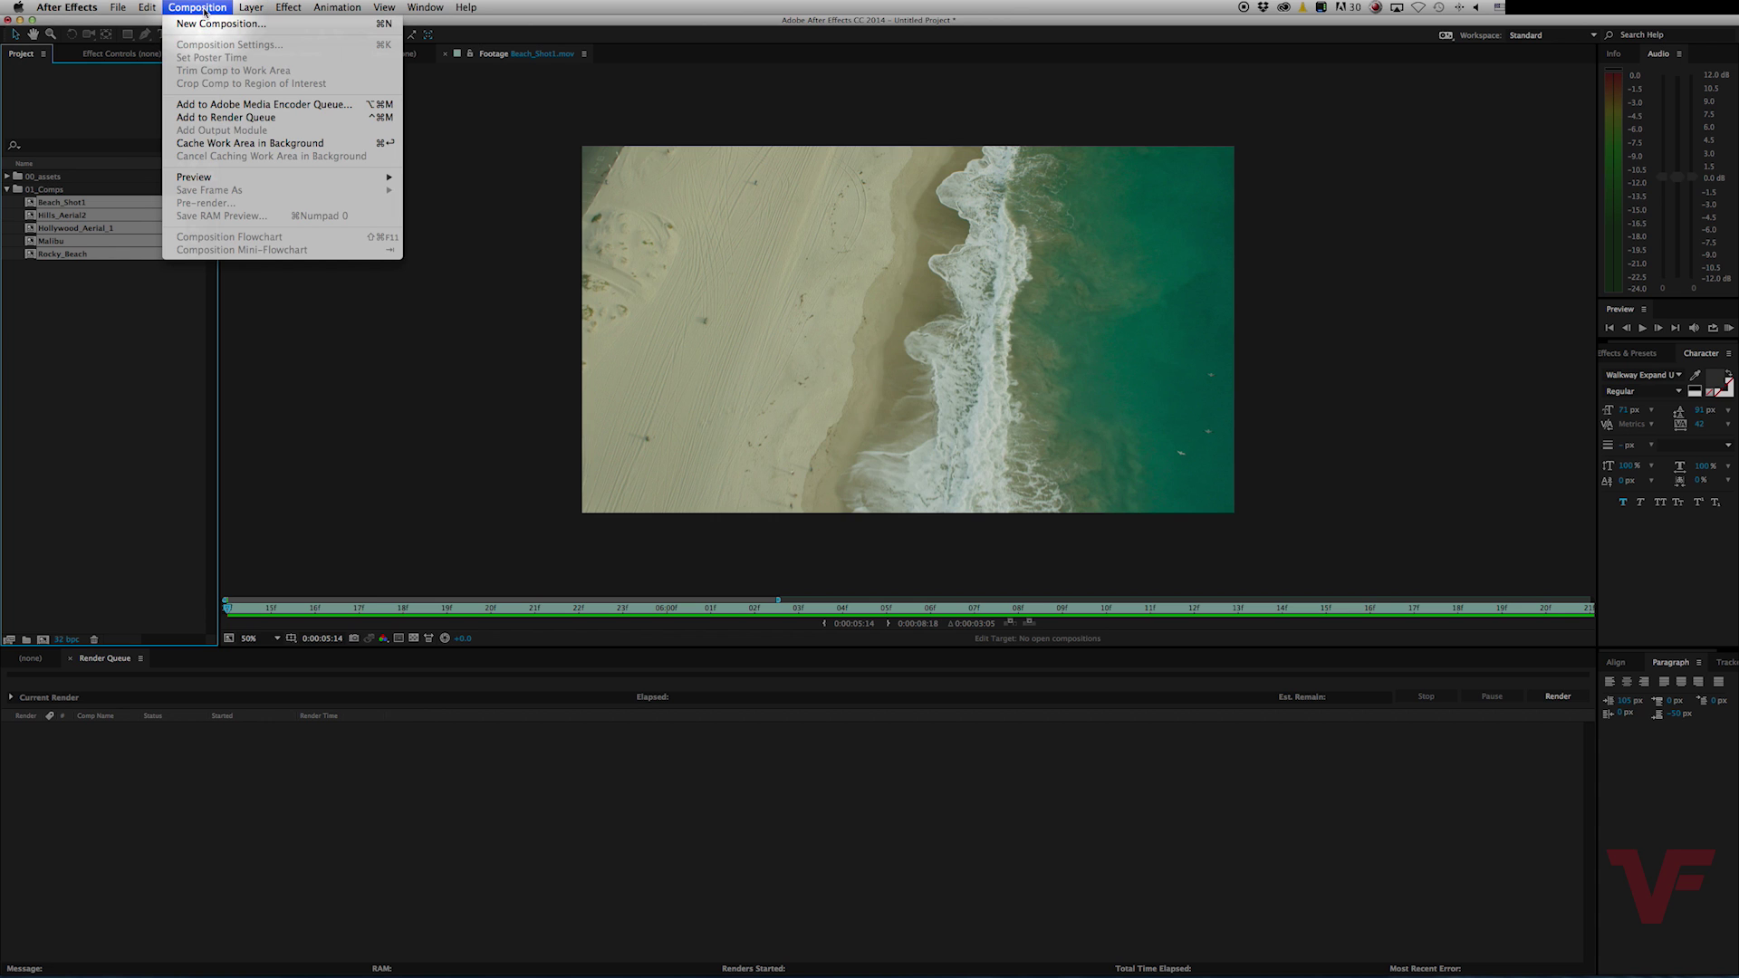
left_click(218, 105)
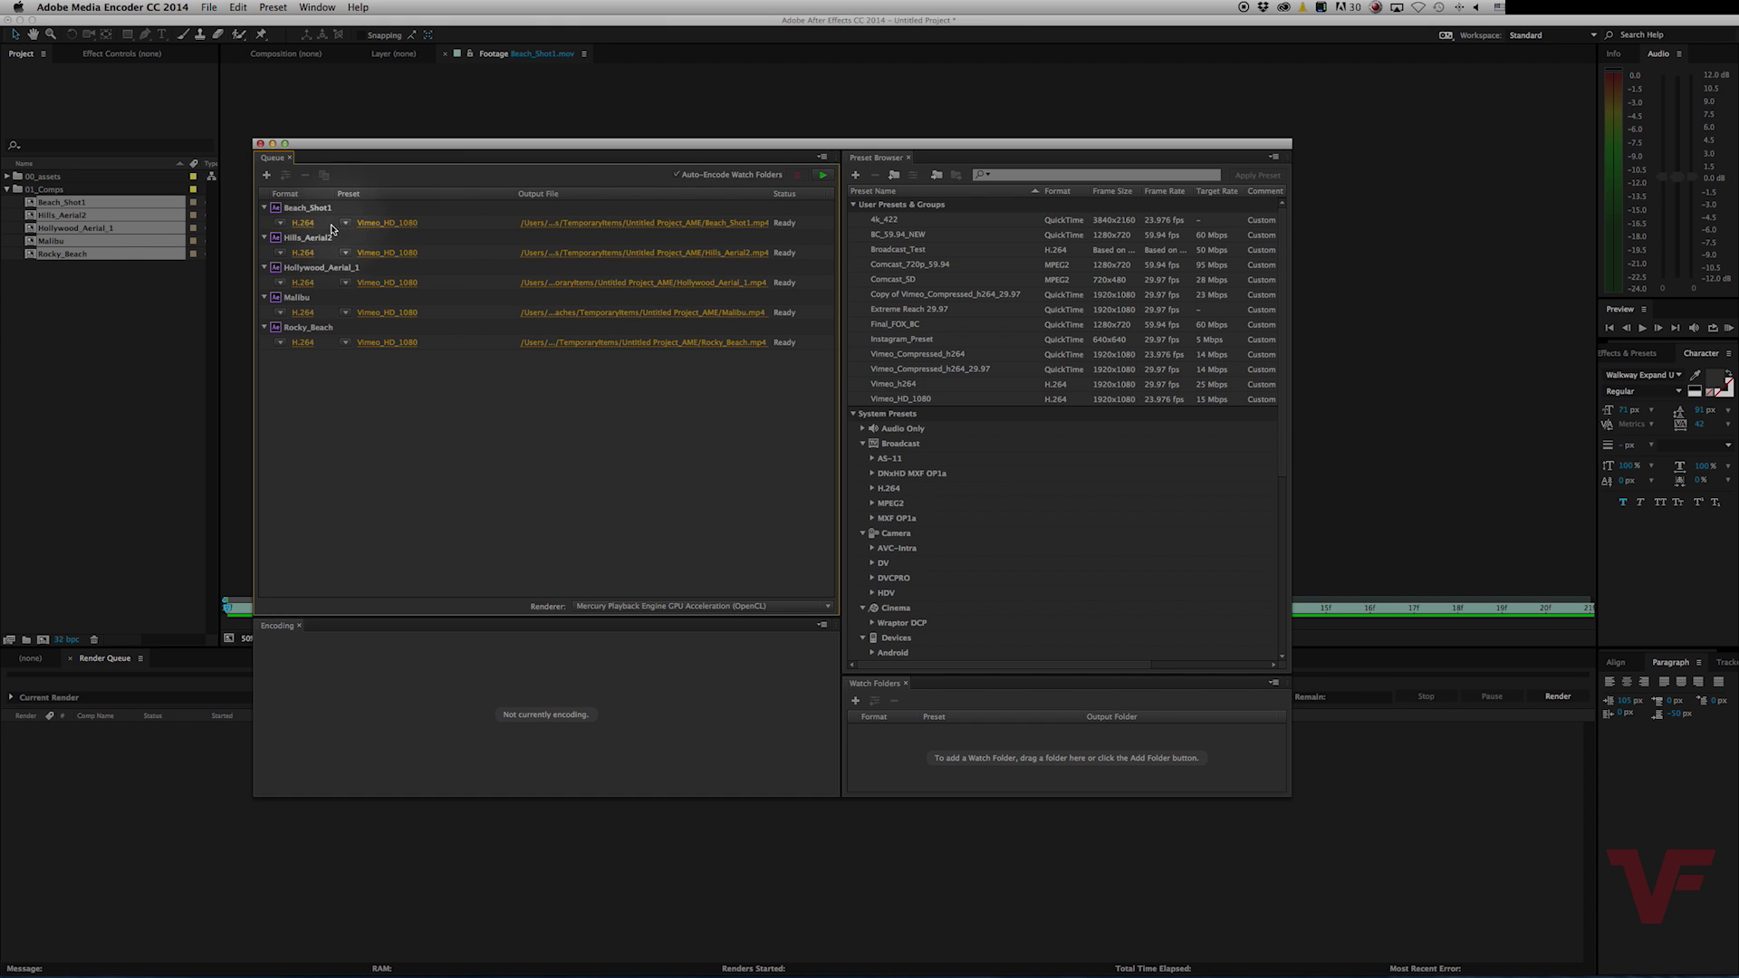
Review Beach_Shot1's H.264 format and Vimeo_HD_1080 export settings, leaving them unchanged.
left_click(305, 208)
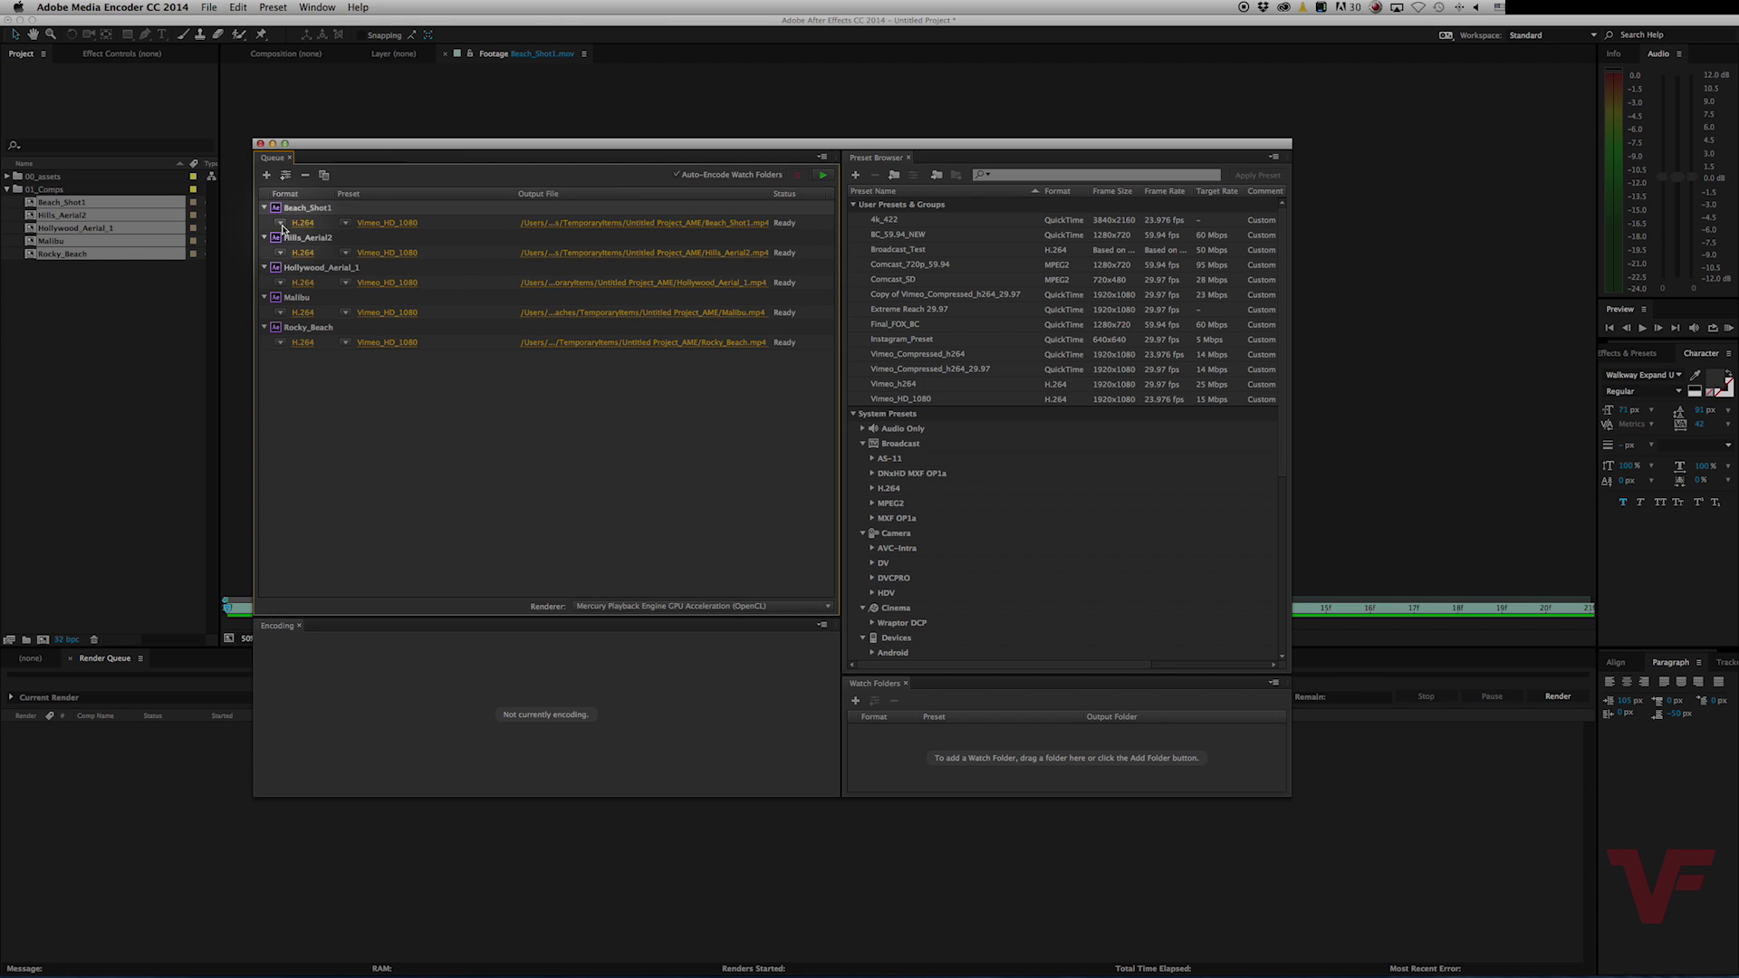
left_click(280, 223)
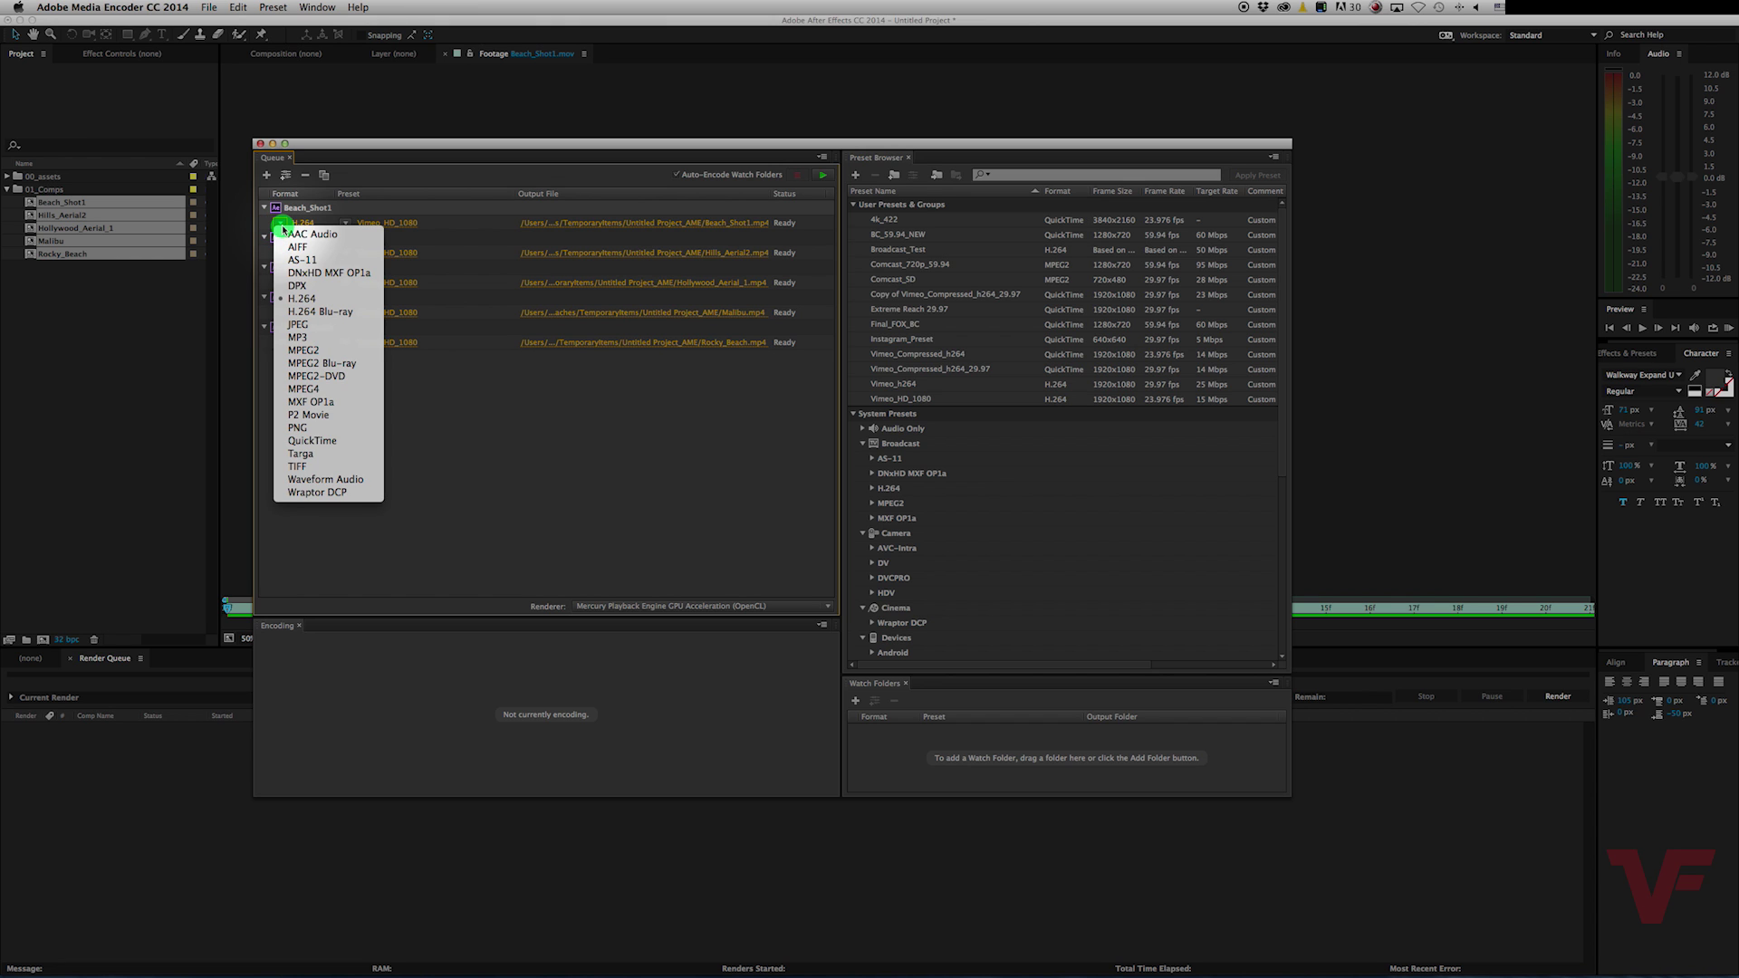
left_click(385, 215)
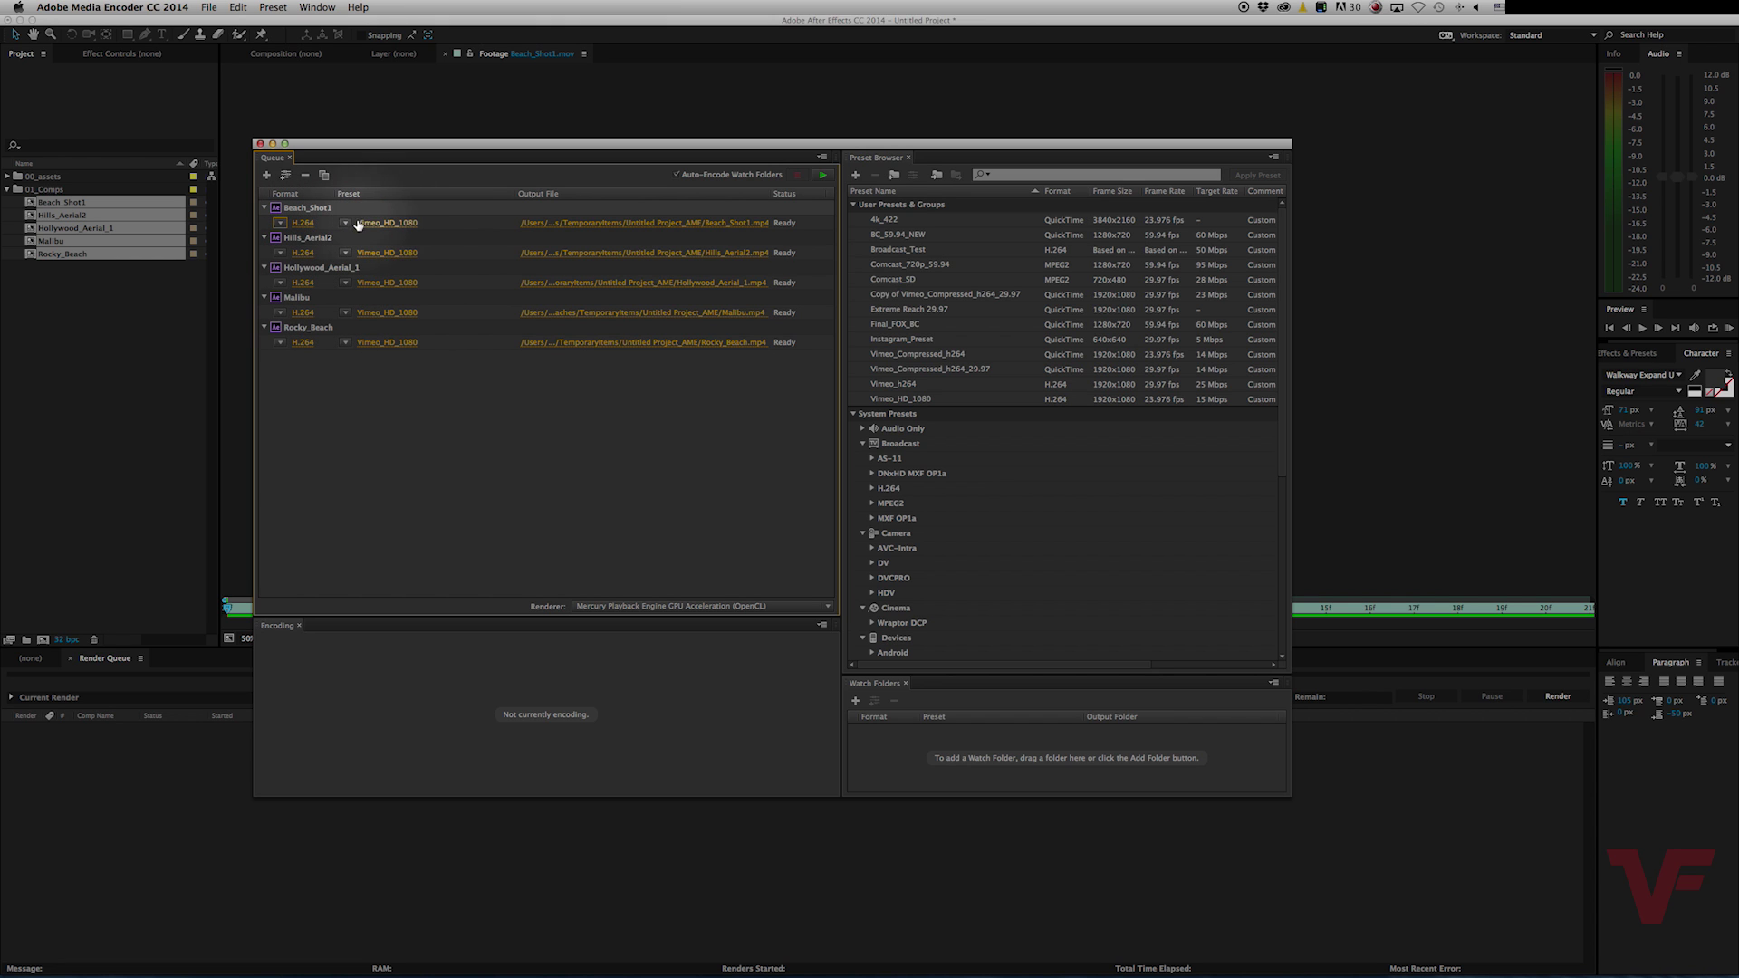
left_click(382, 223)
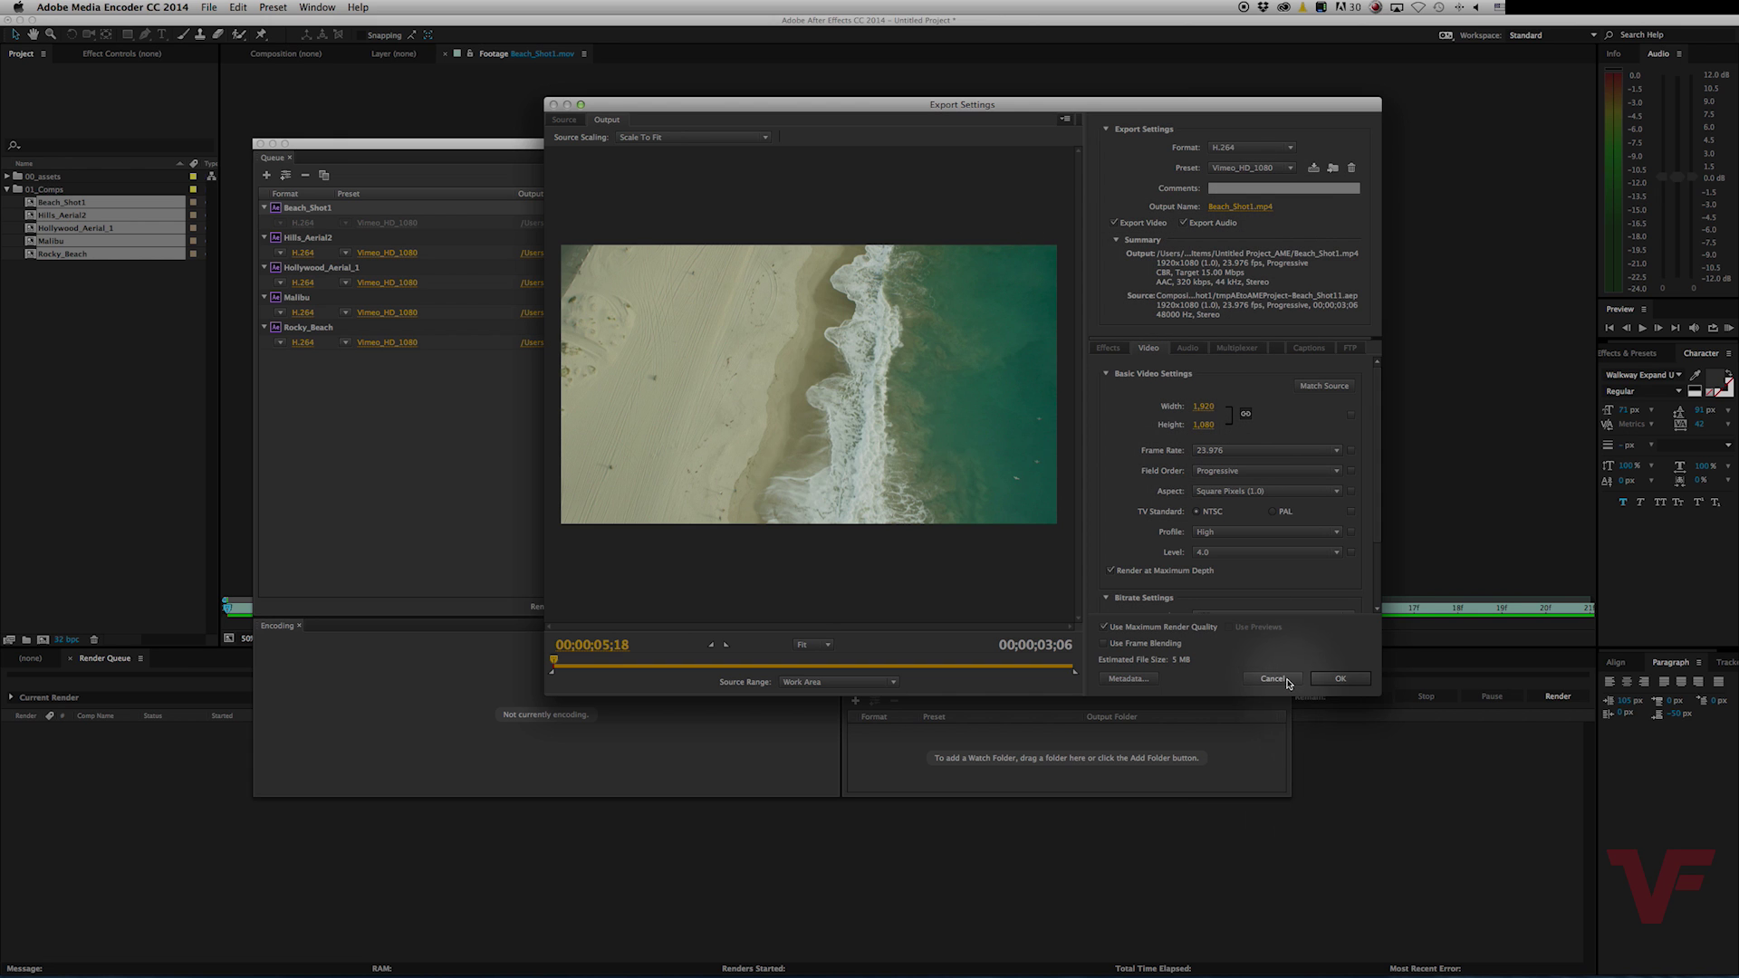
left_click(1273, 678)
left_click(321, 256)
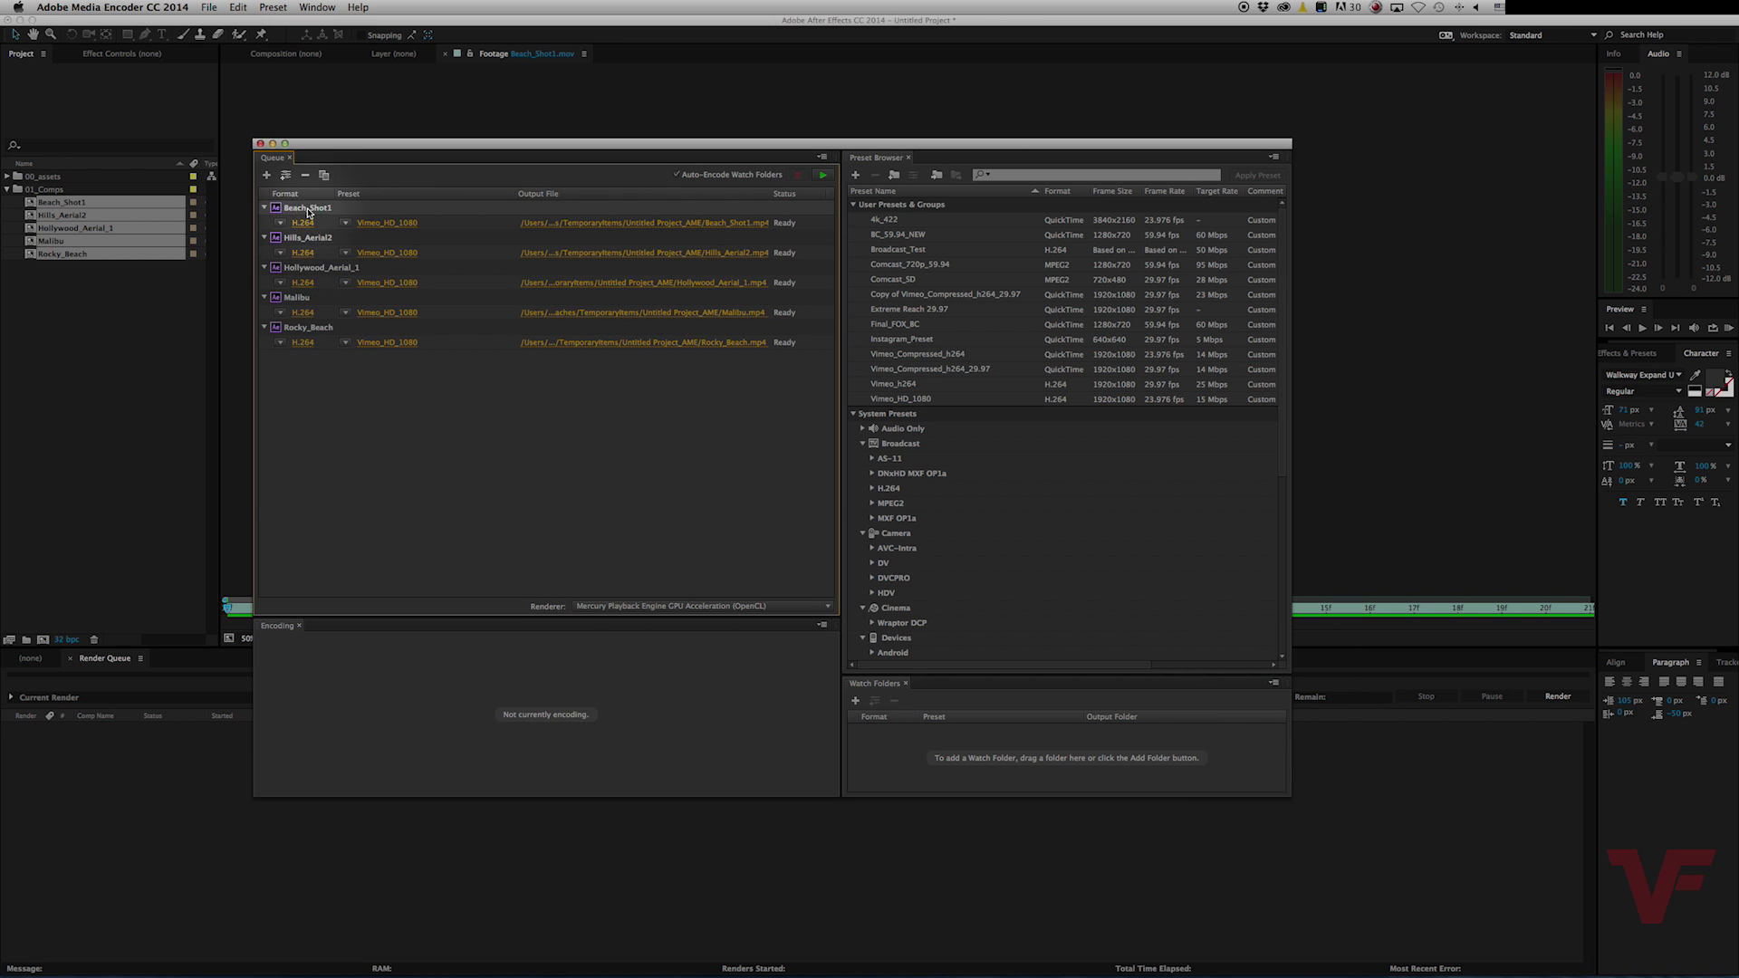
left_click(313, 345, "shift")
Set Field Order to Lower First and Target Bitrate to 17 Mbps for all five outputs.
left_click(324, 343, "shift")
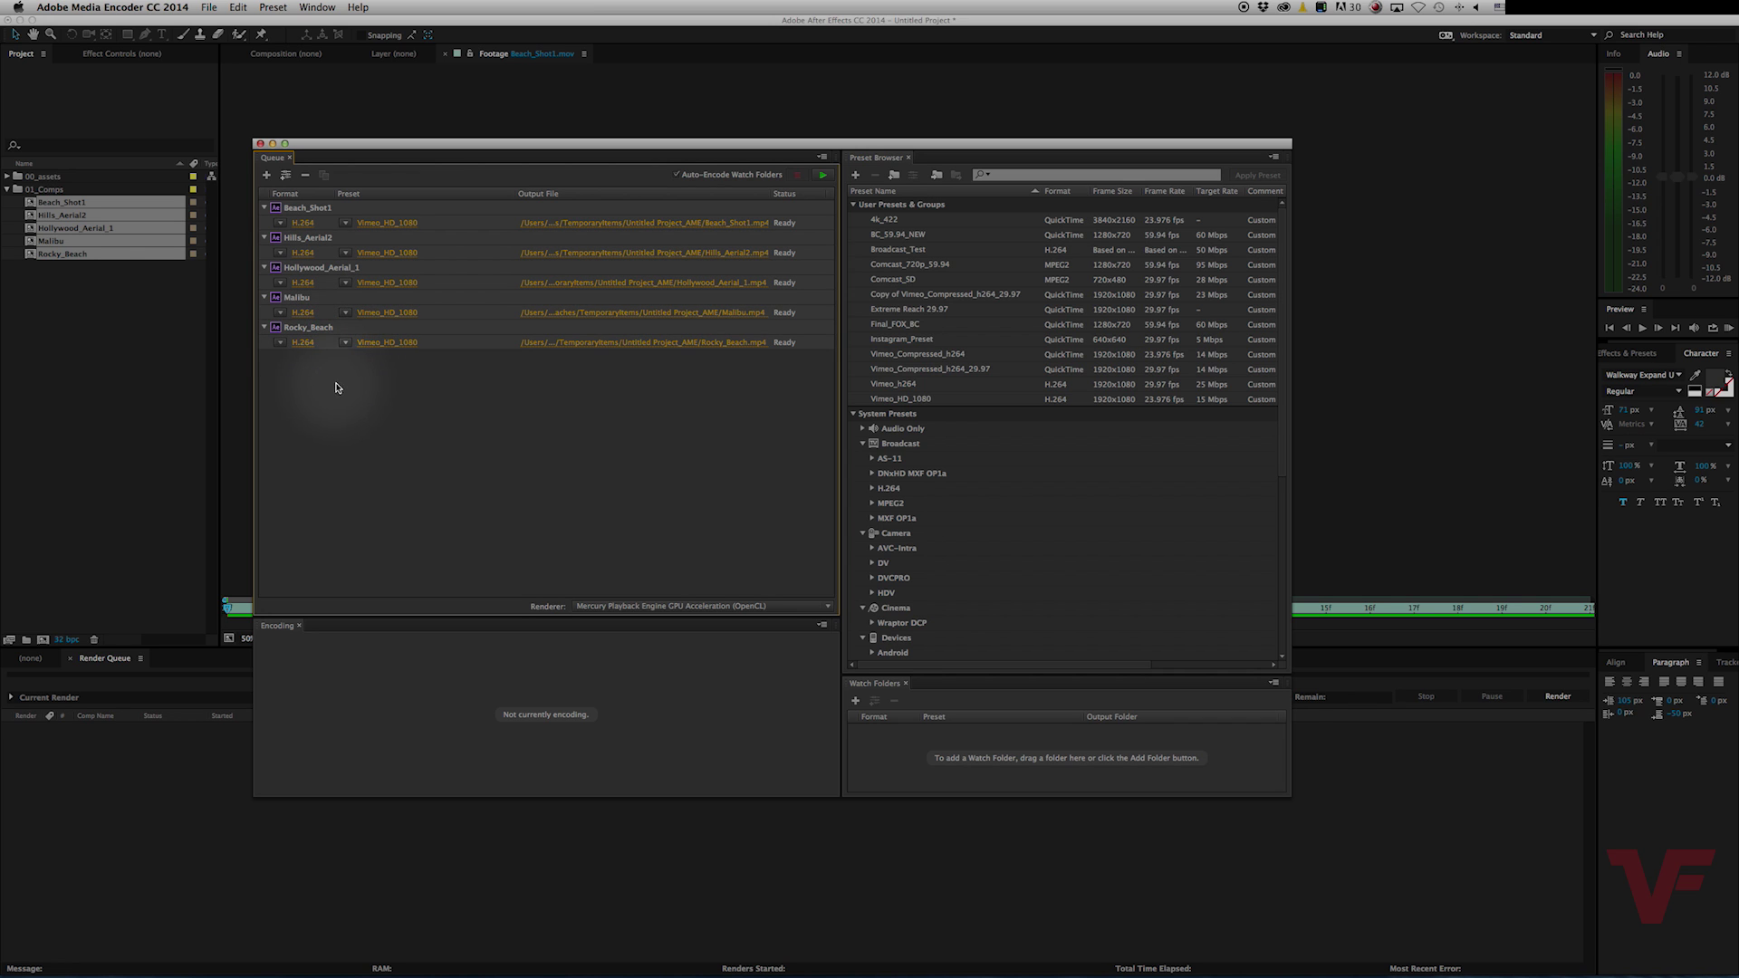
left_click(367, 235)
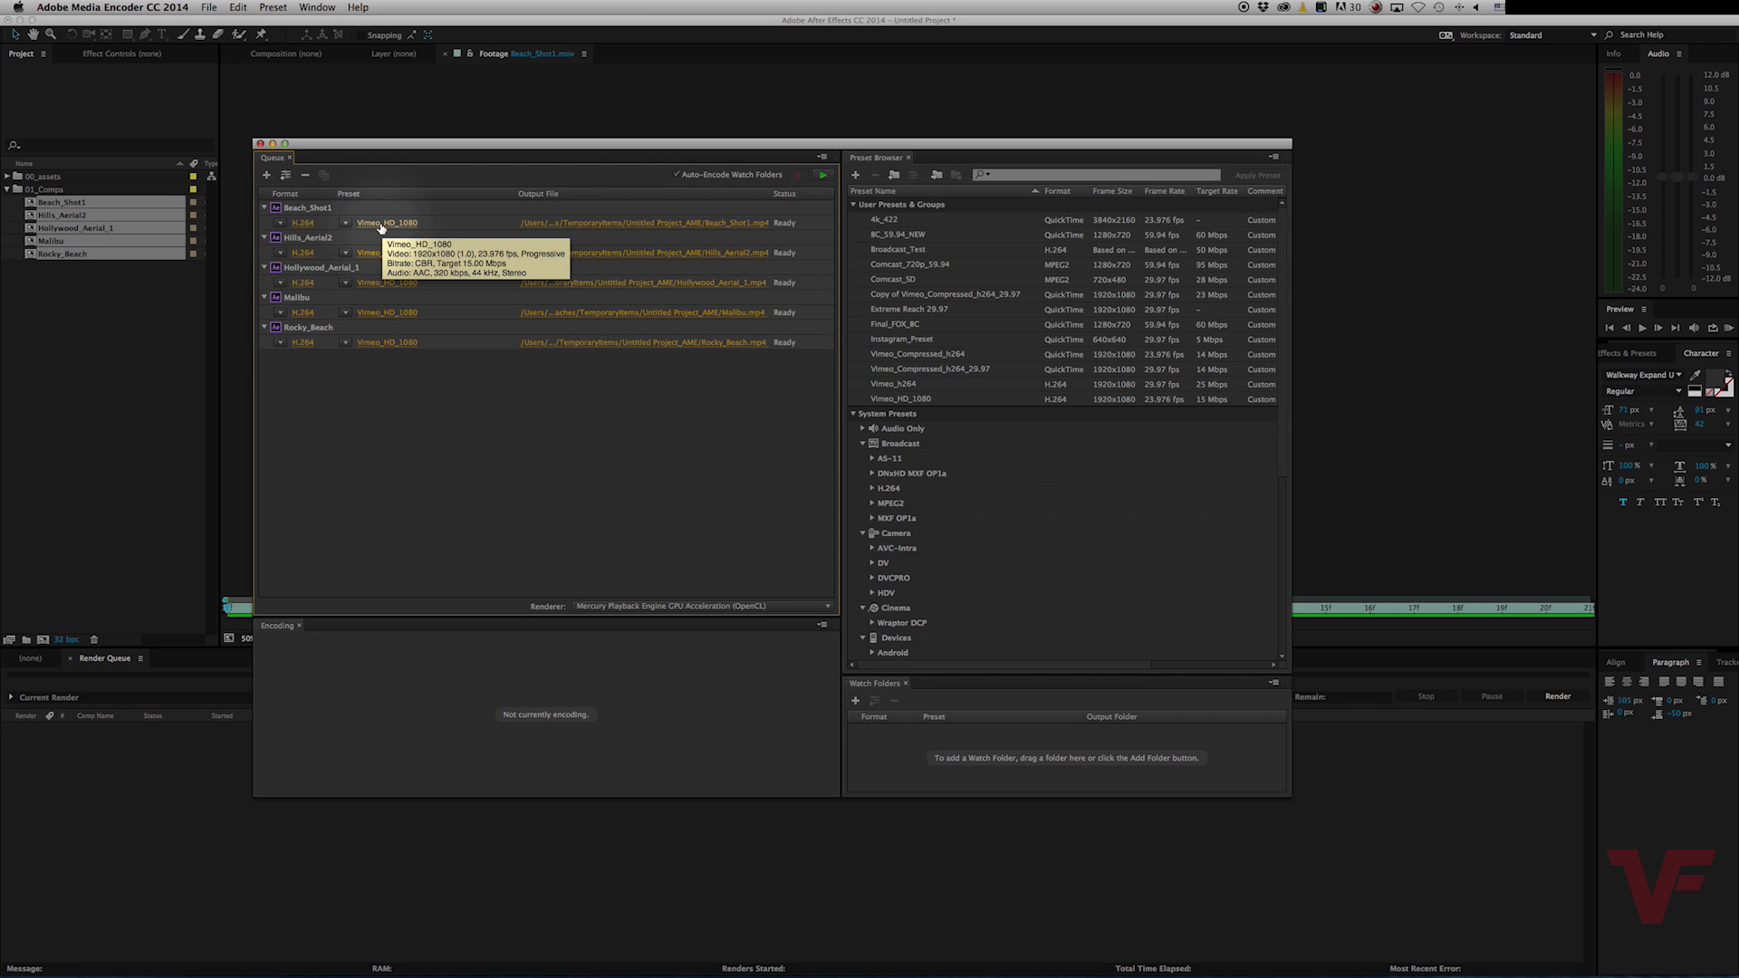
left_click(381, 227)
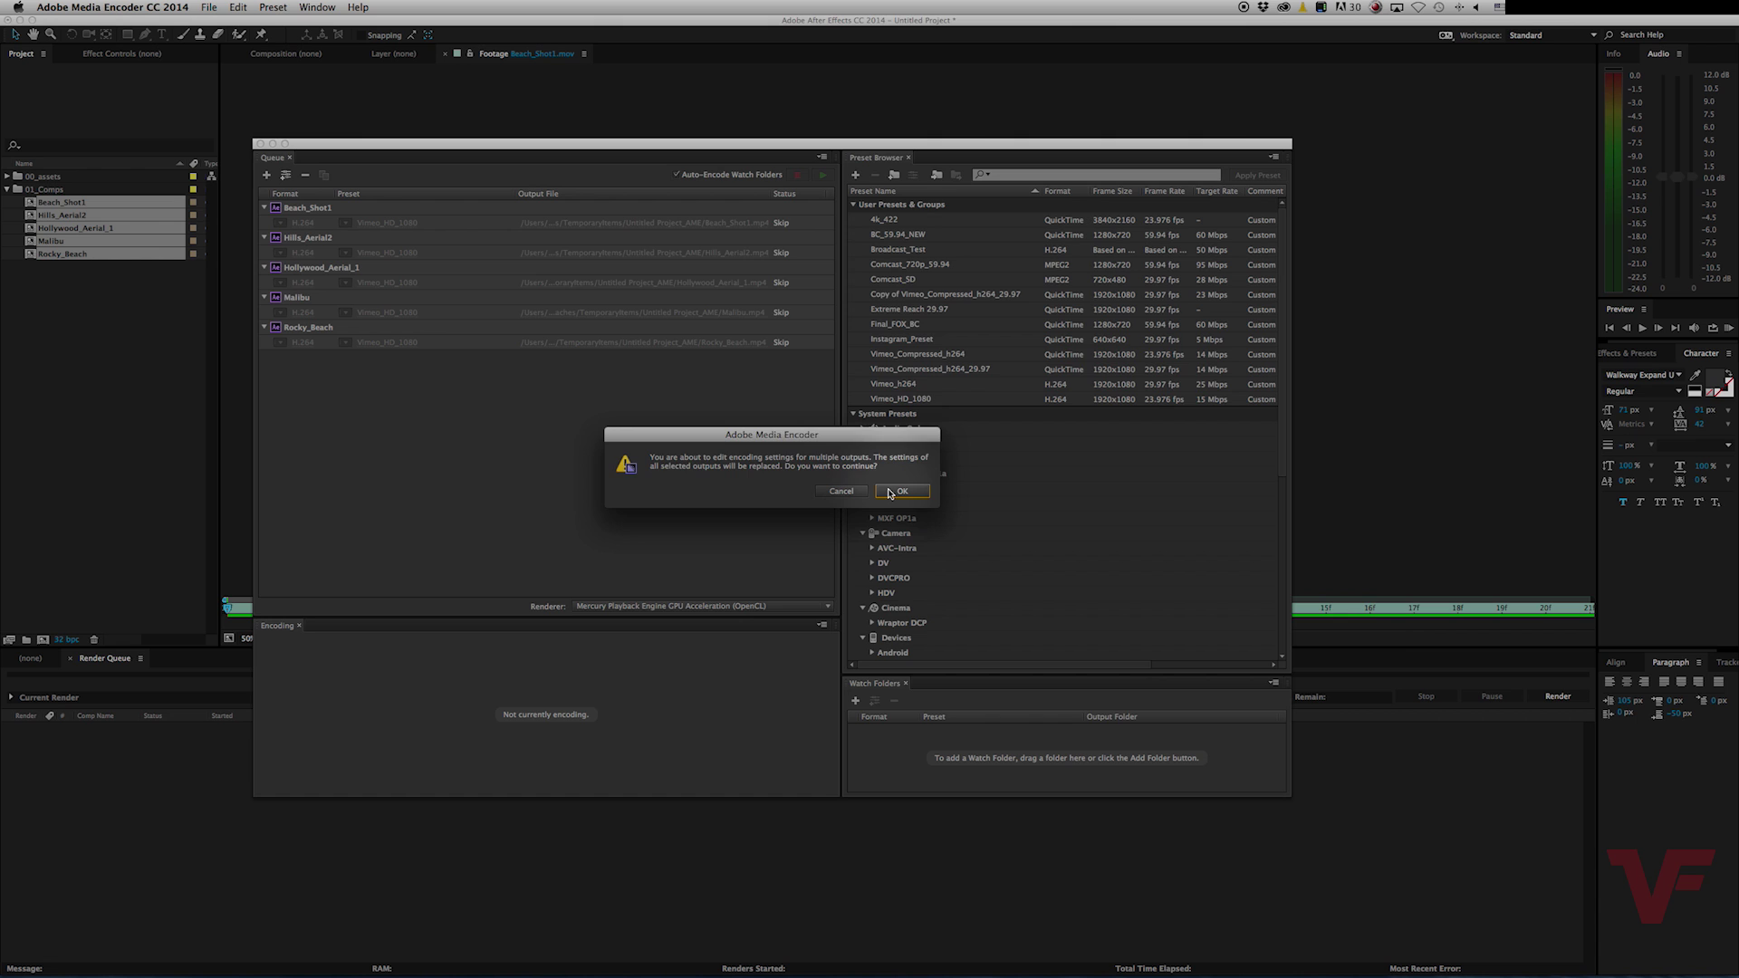
left_click(891, 493)
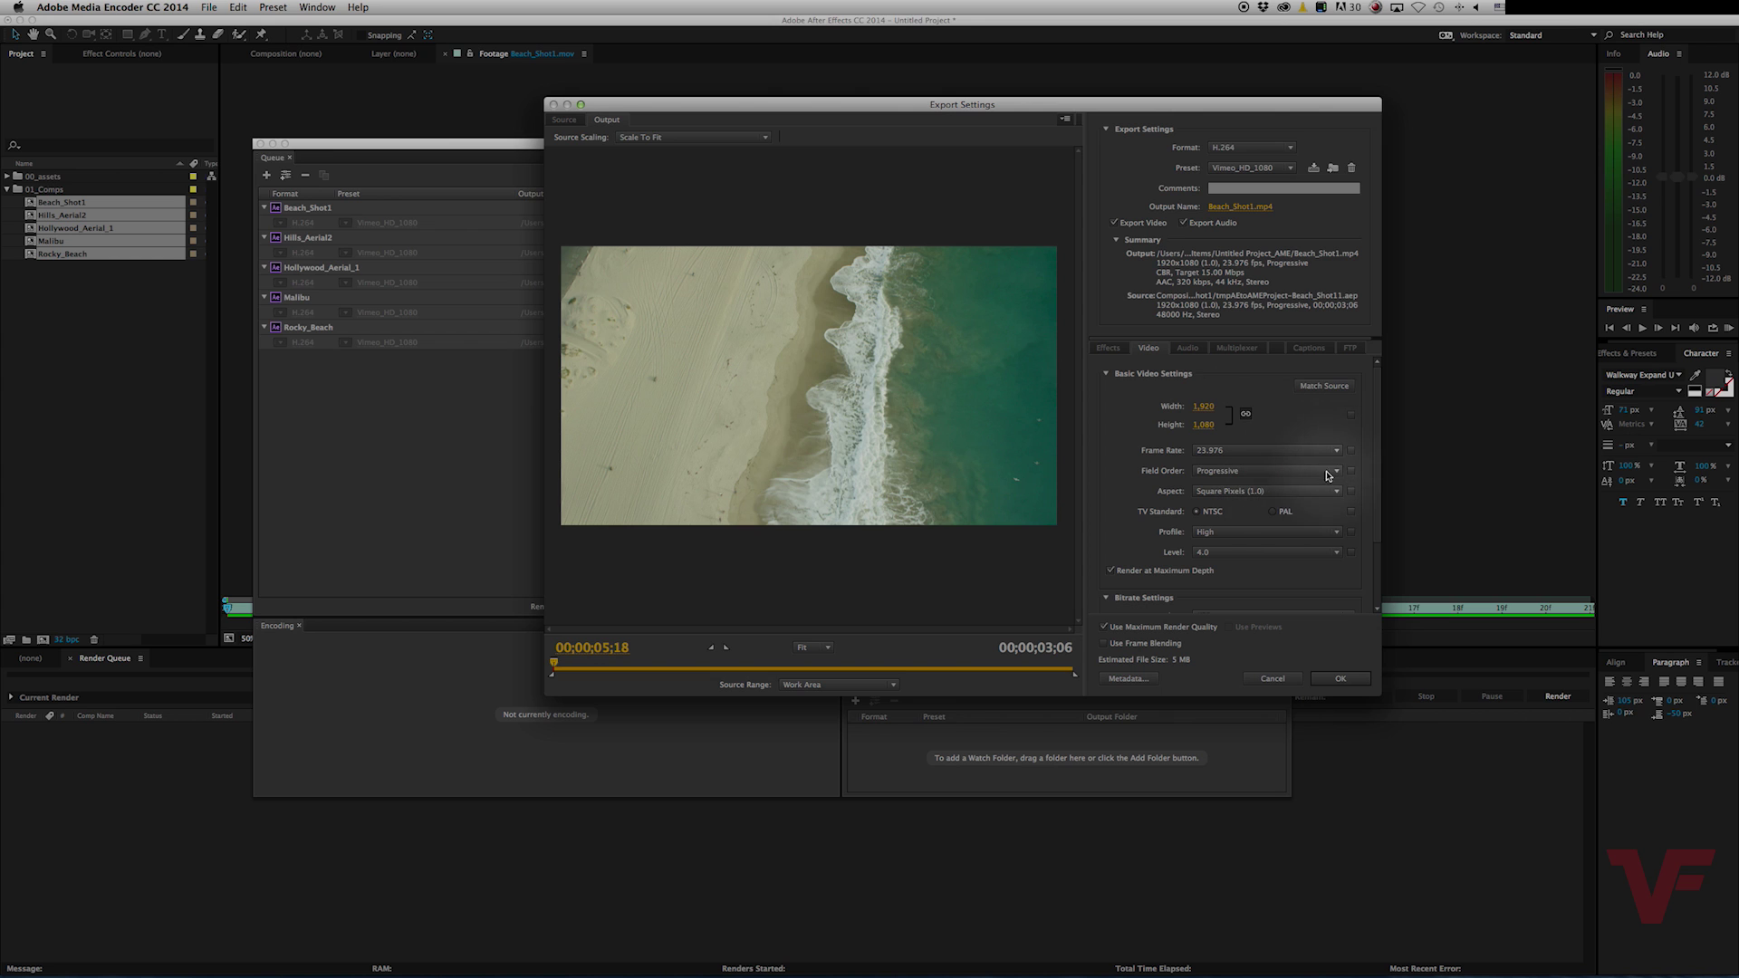
scroll(1328, 480, "down", 3)
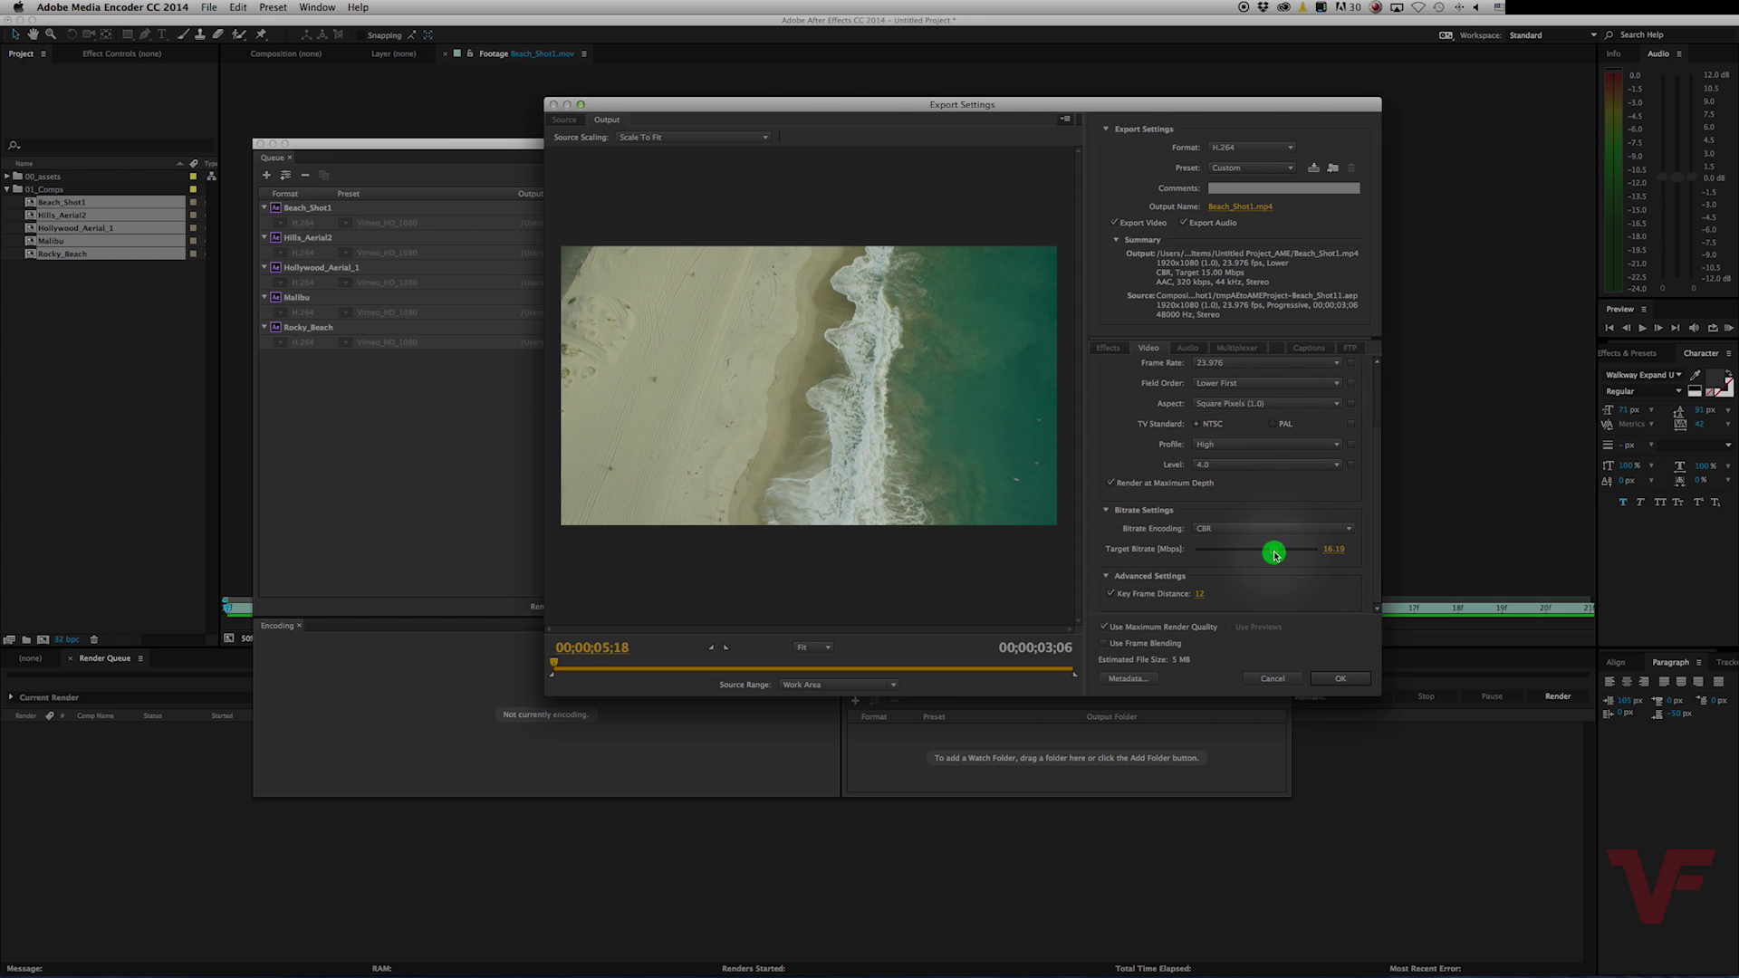
left_click(1330, 550)
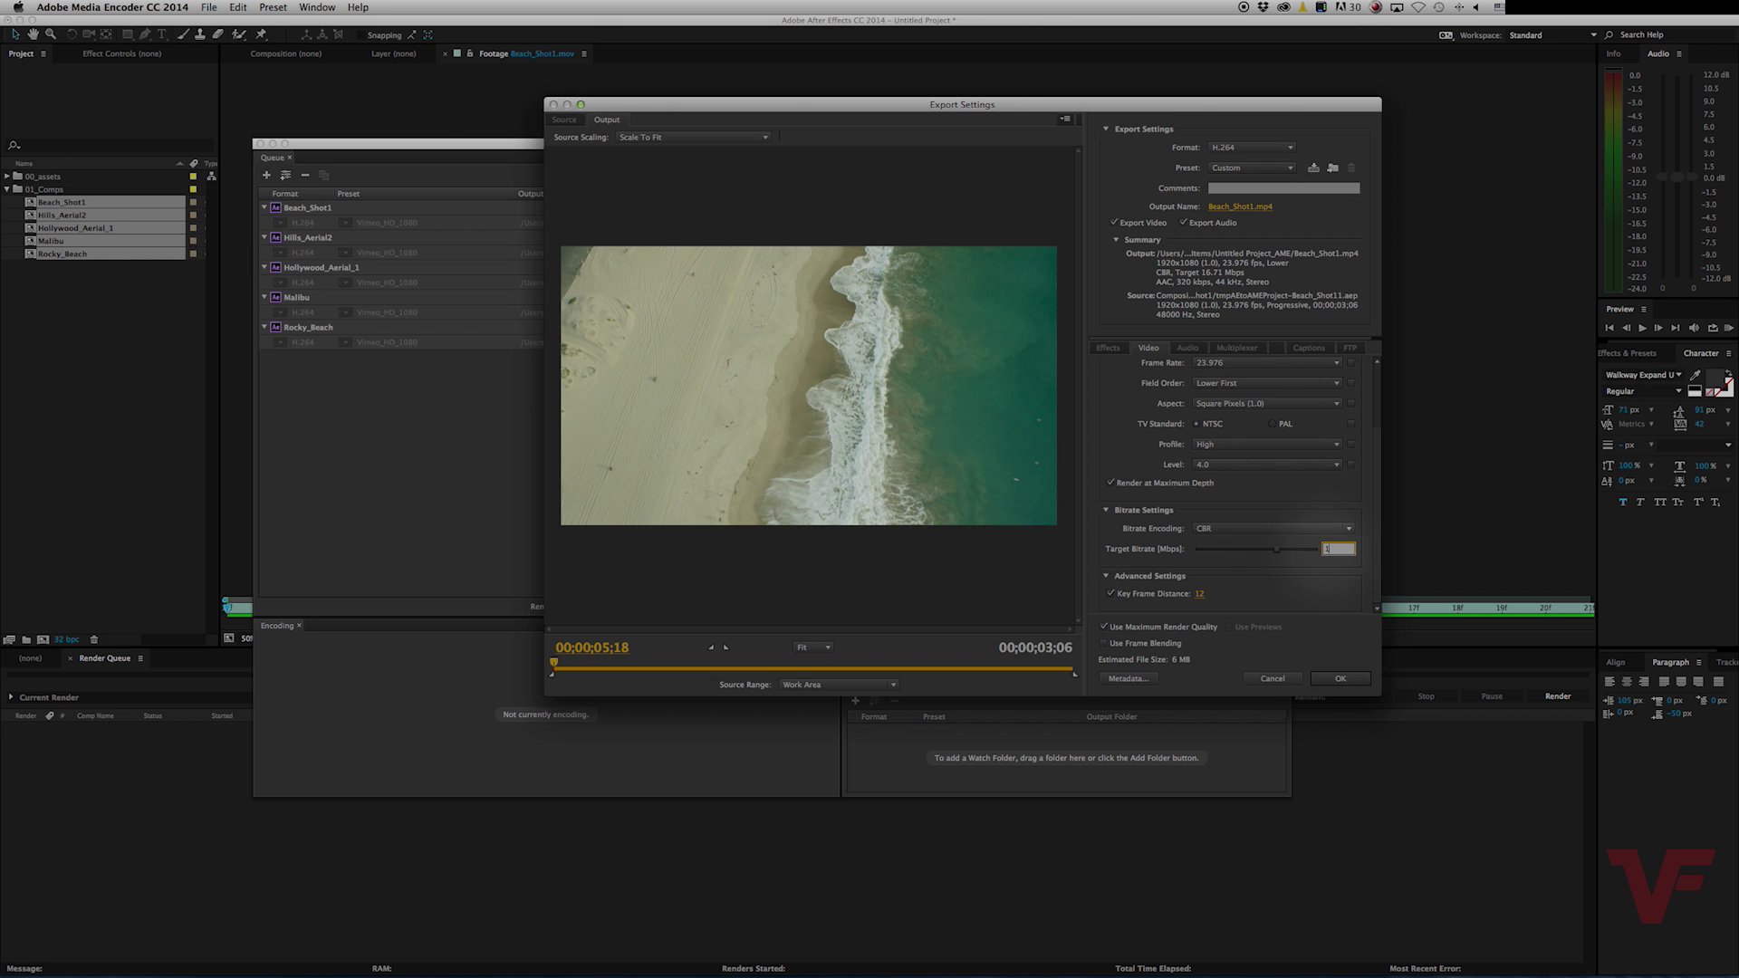
left_click(1321, 590)
left_click(1339, 679)
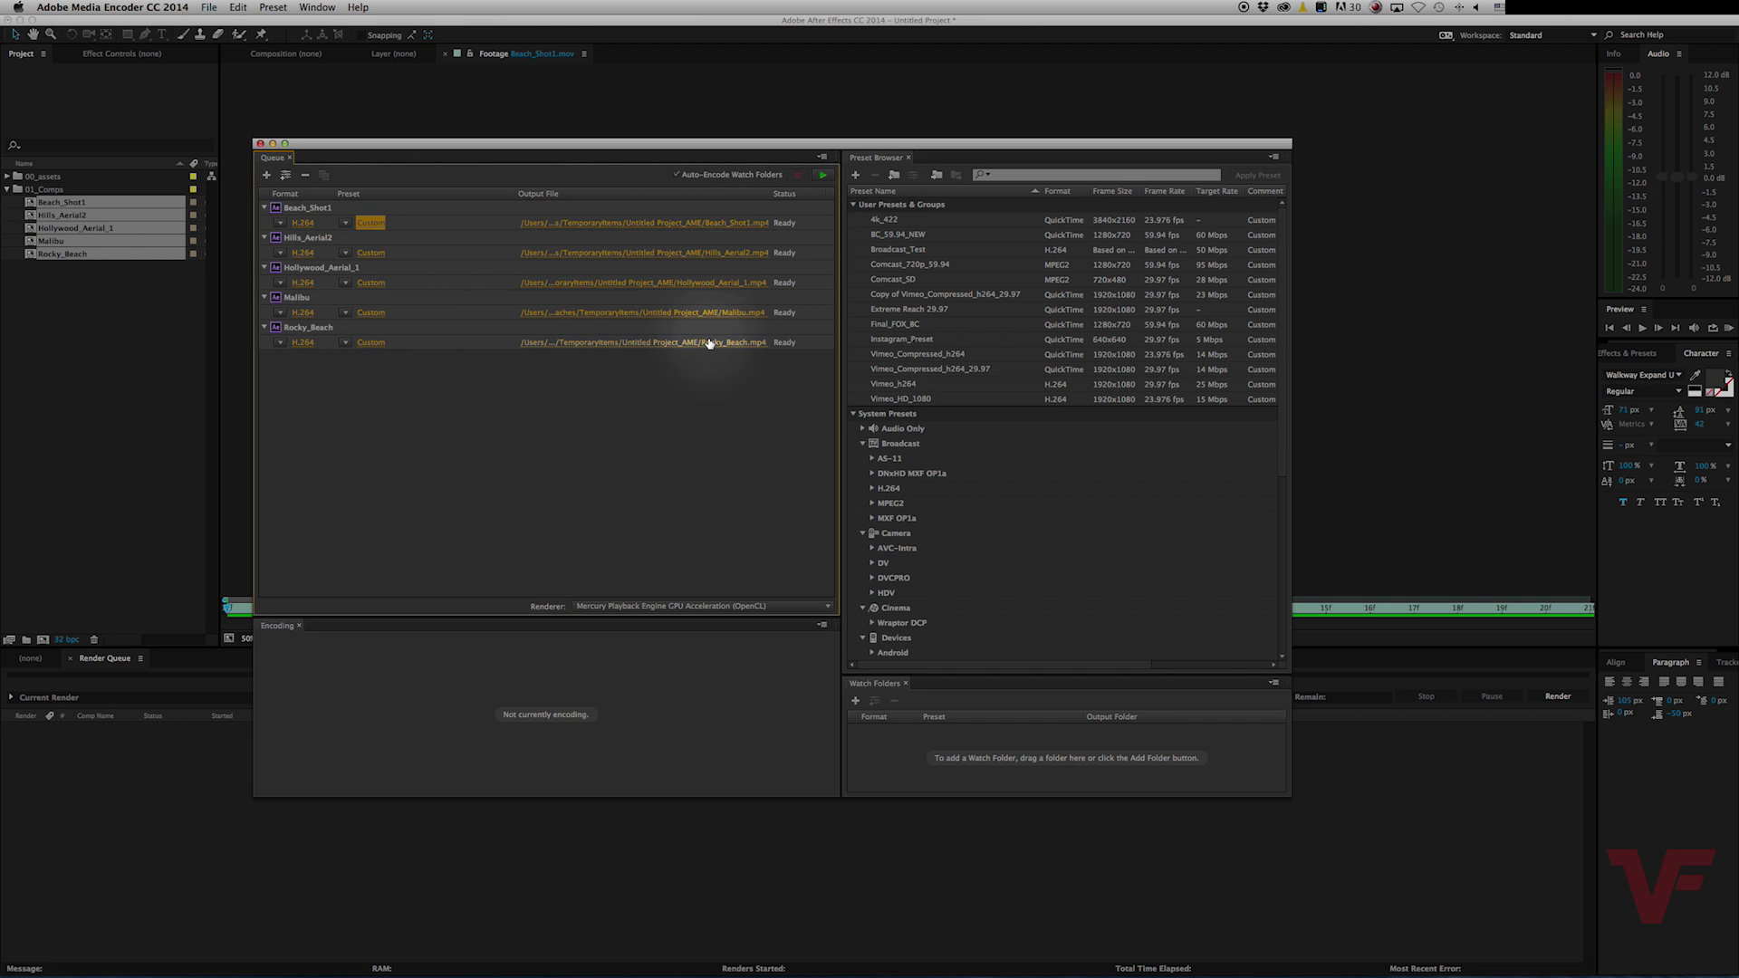
Create a Conformed folder inside 00_Finals and make it every output's destination.
left_click(711, 224)
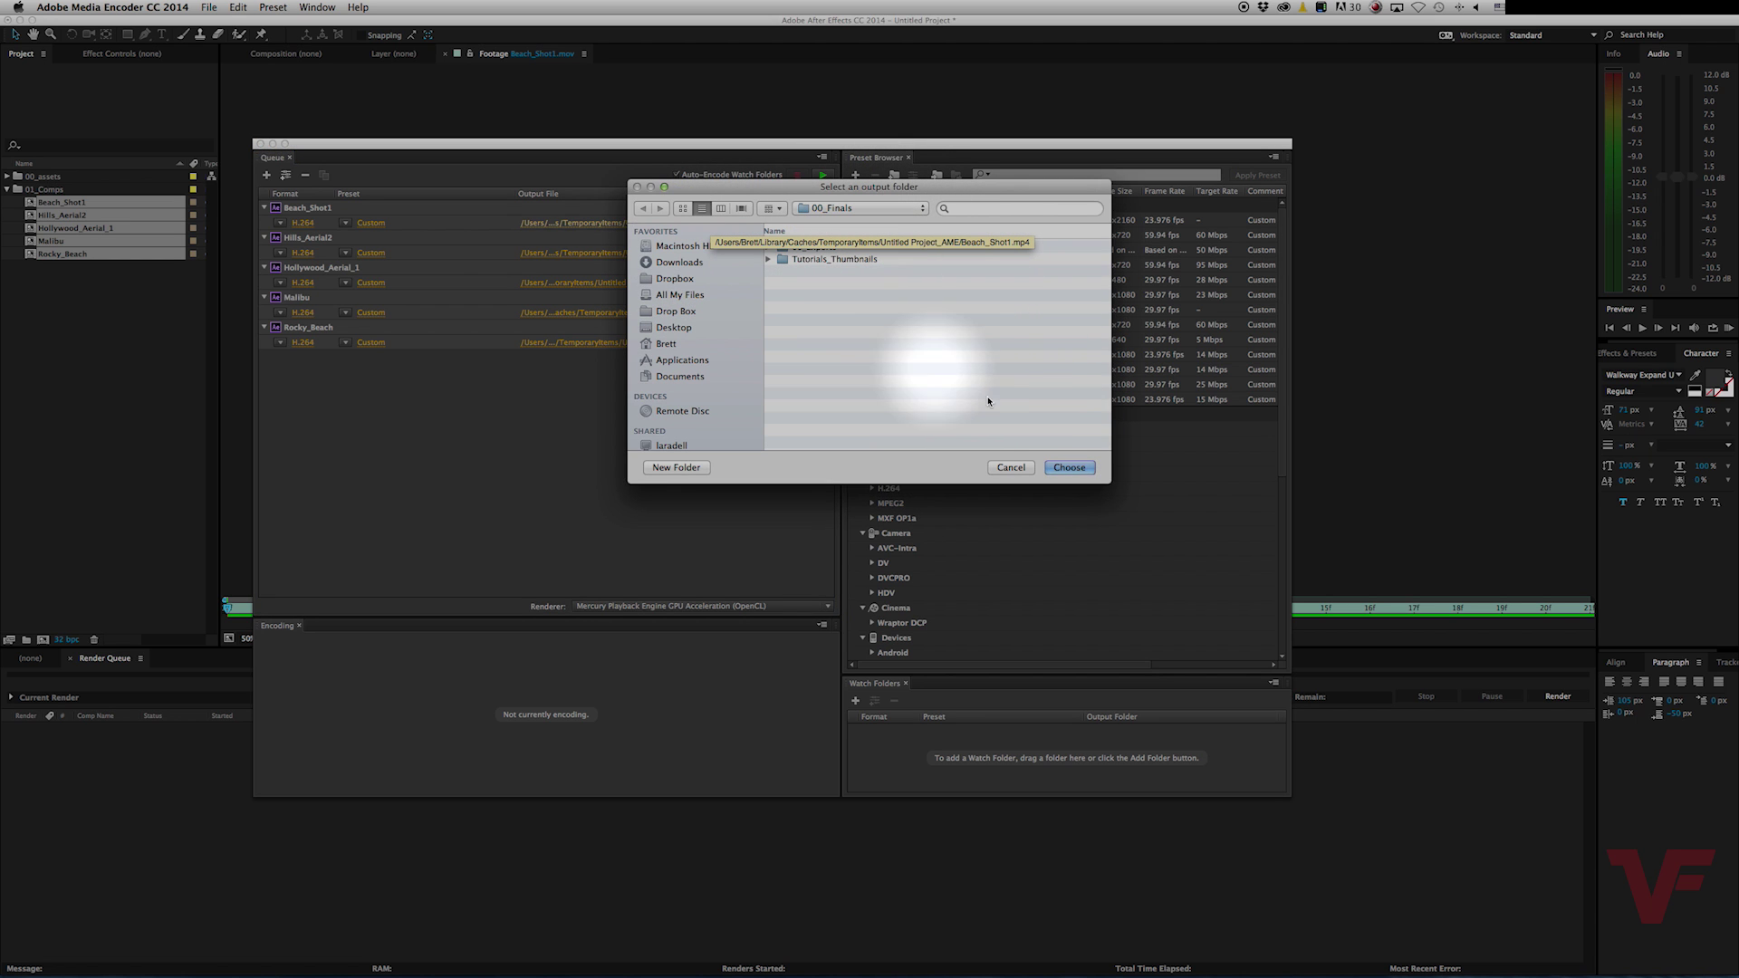
left_click(675, 468)
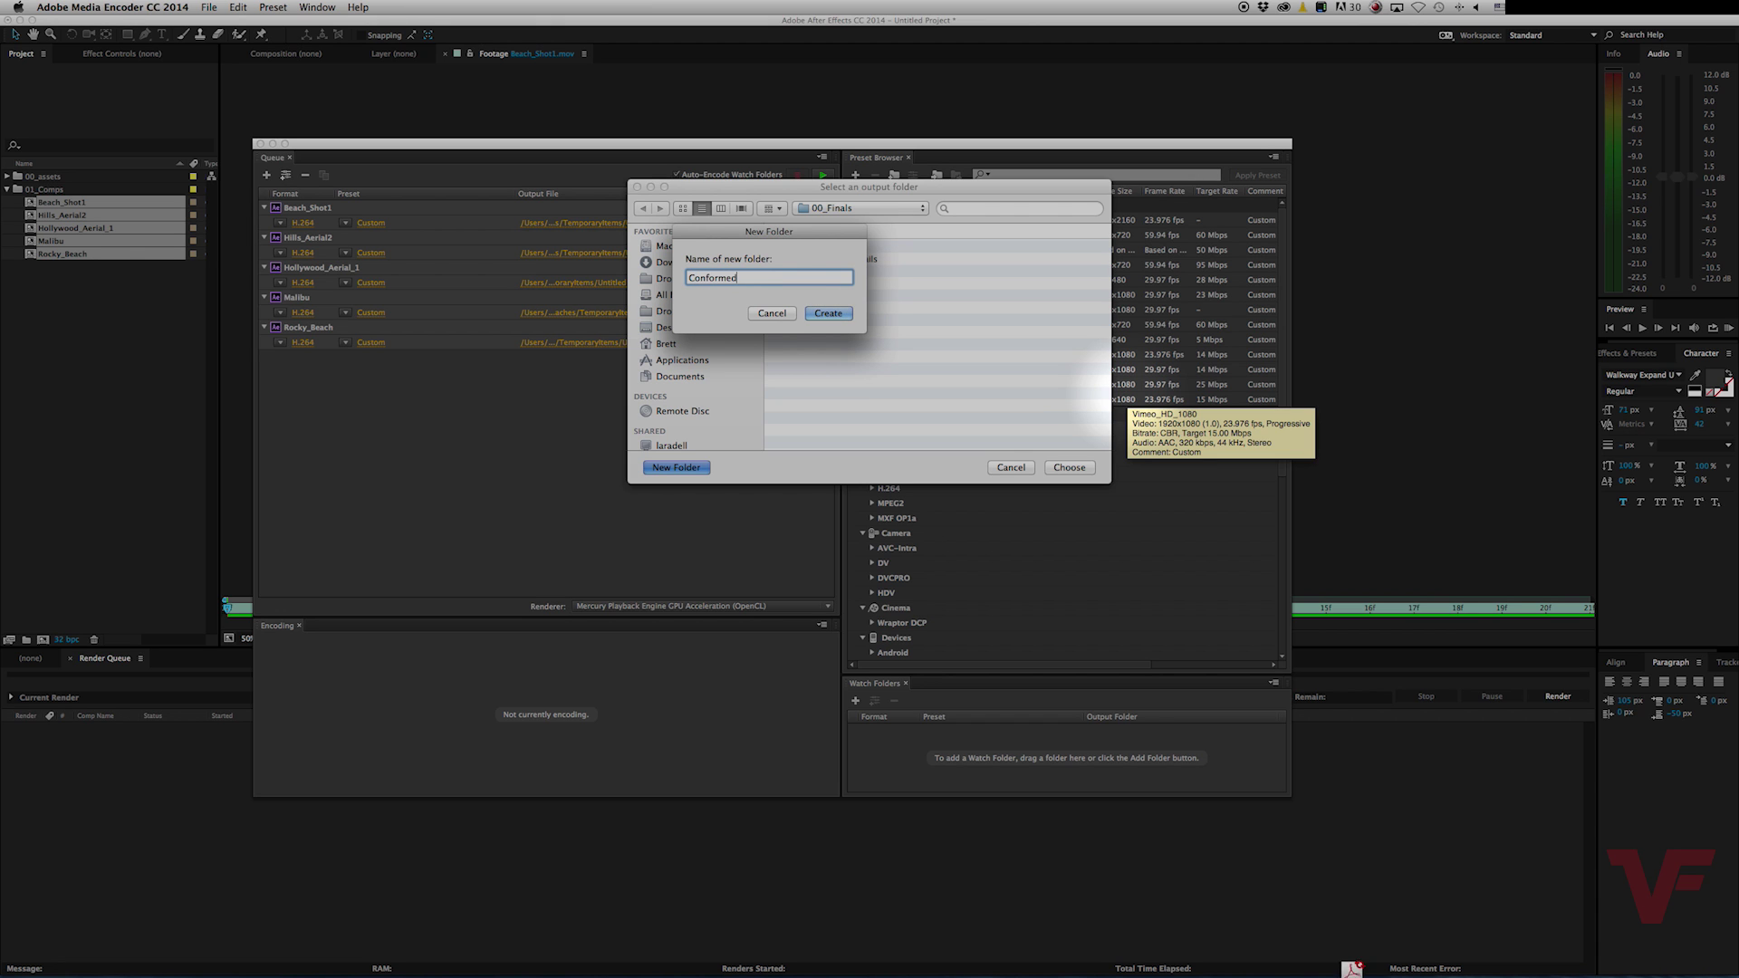
left_click(828, 313)
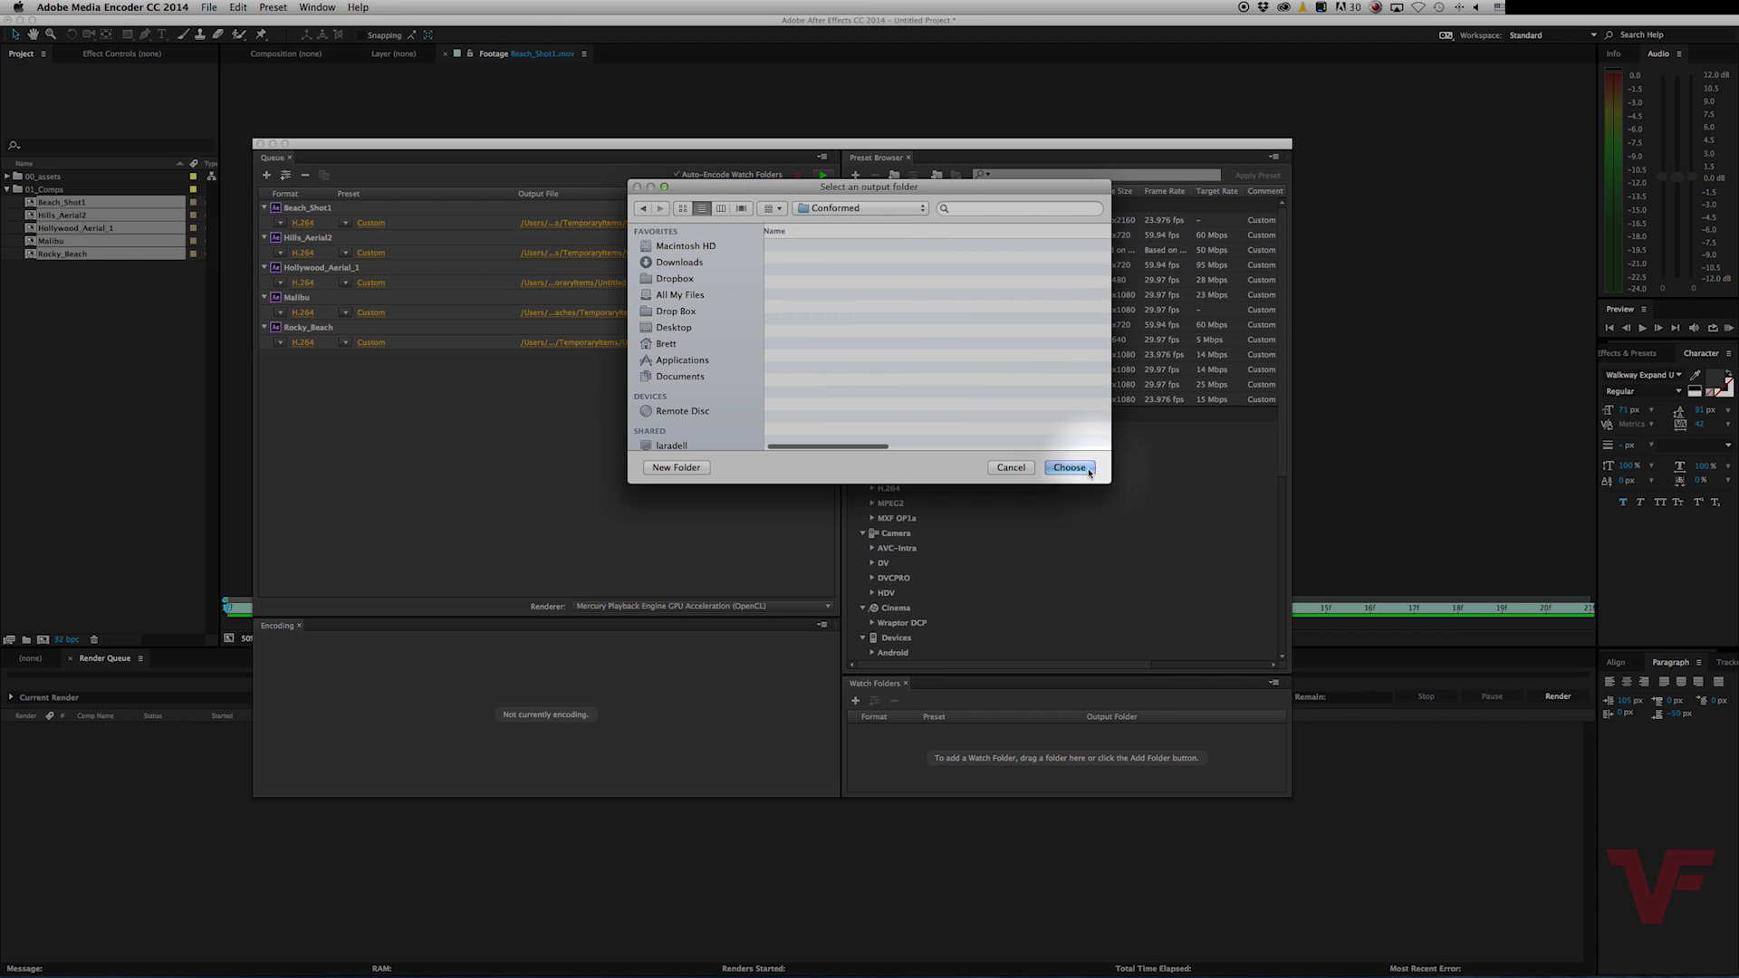
left_click(1087, 470)
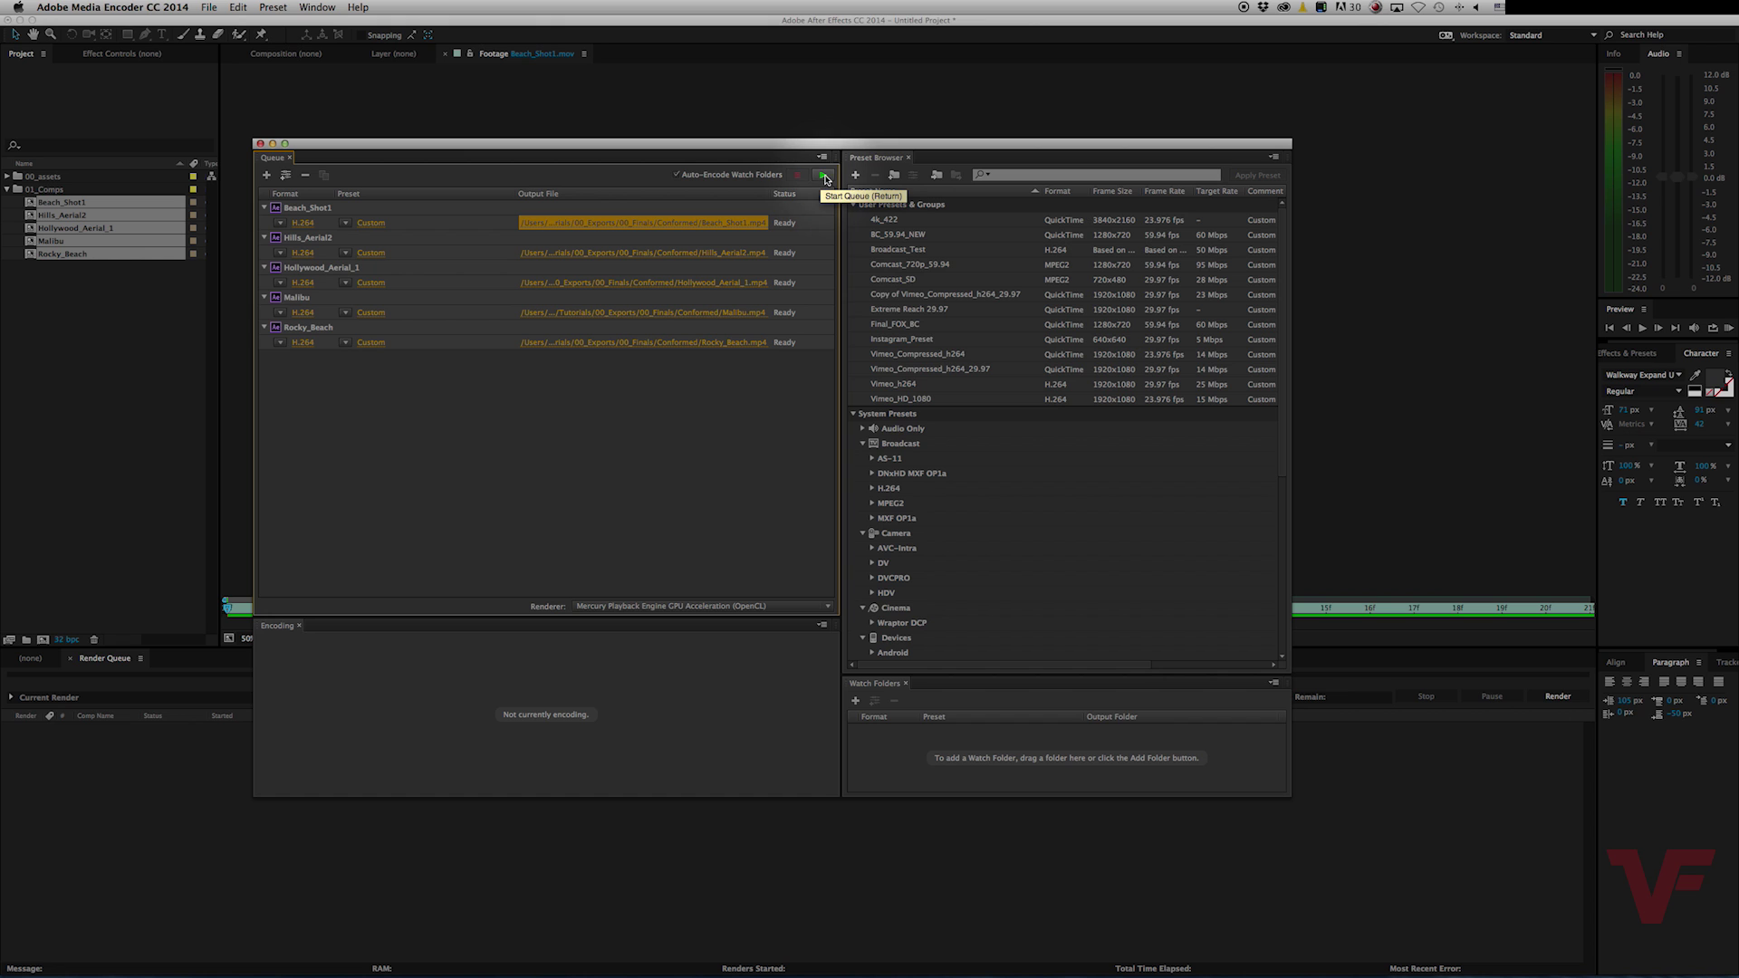
Start the Media Encoder queue, encoding Beach_Shot1 and Hills_Aerial2 as H.264 into the Conformed folder.
left_click(824, 177)
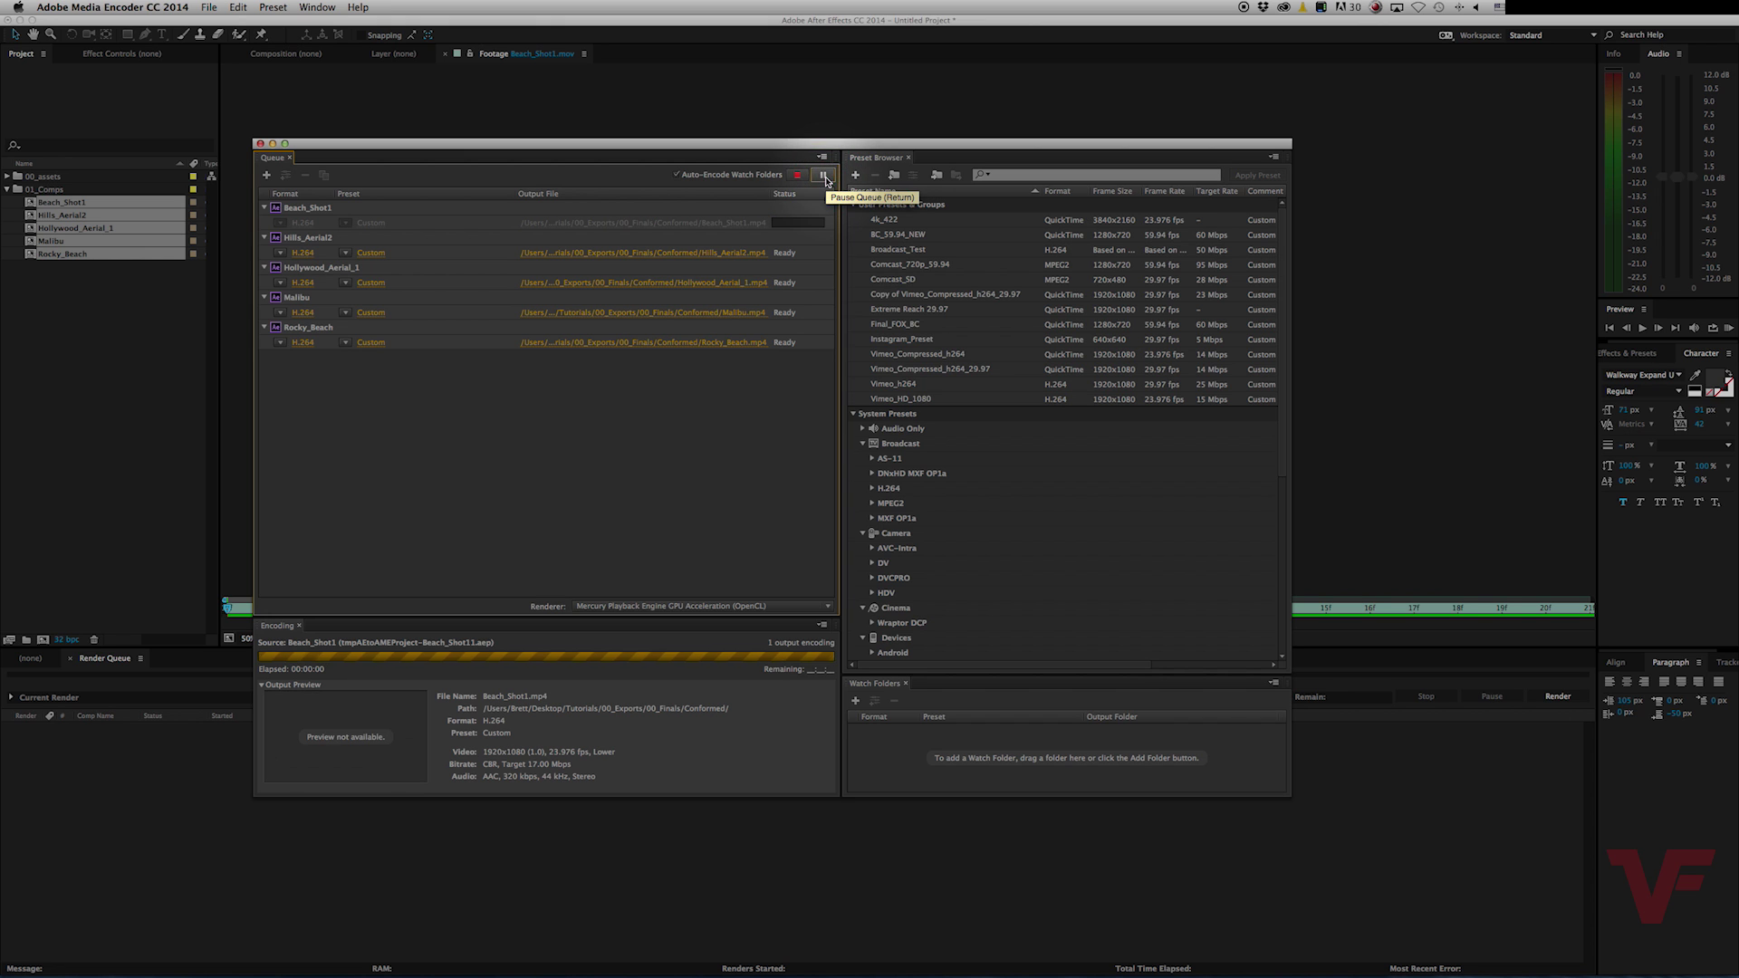